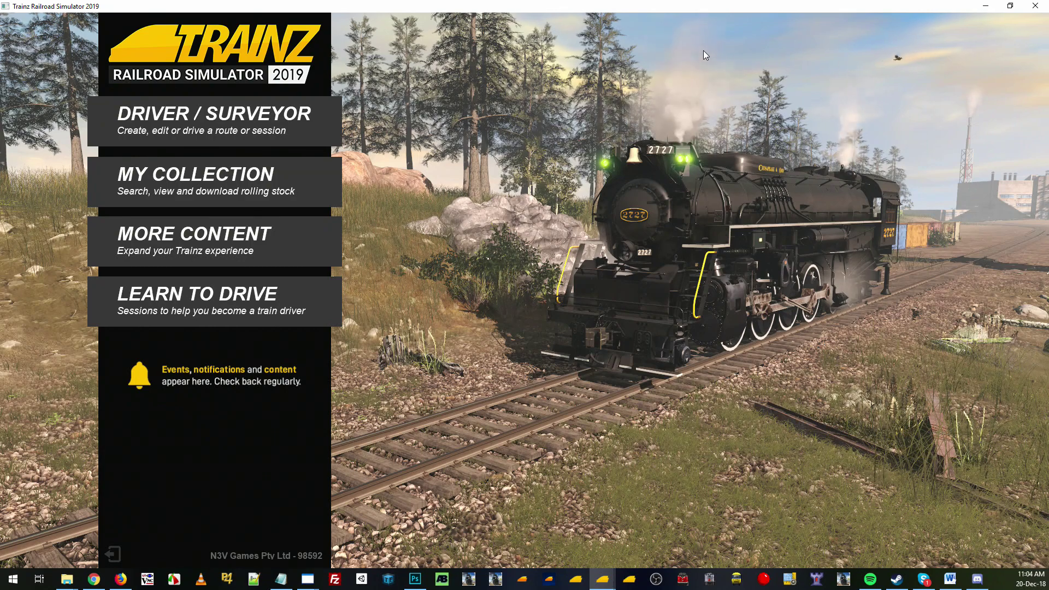
Create a new route named Example with the session name Default, Default Region, Real Scale and metric working units.
{"action": "left_click", "coordinate": [193, 121]}
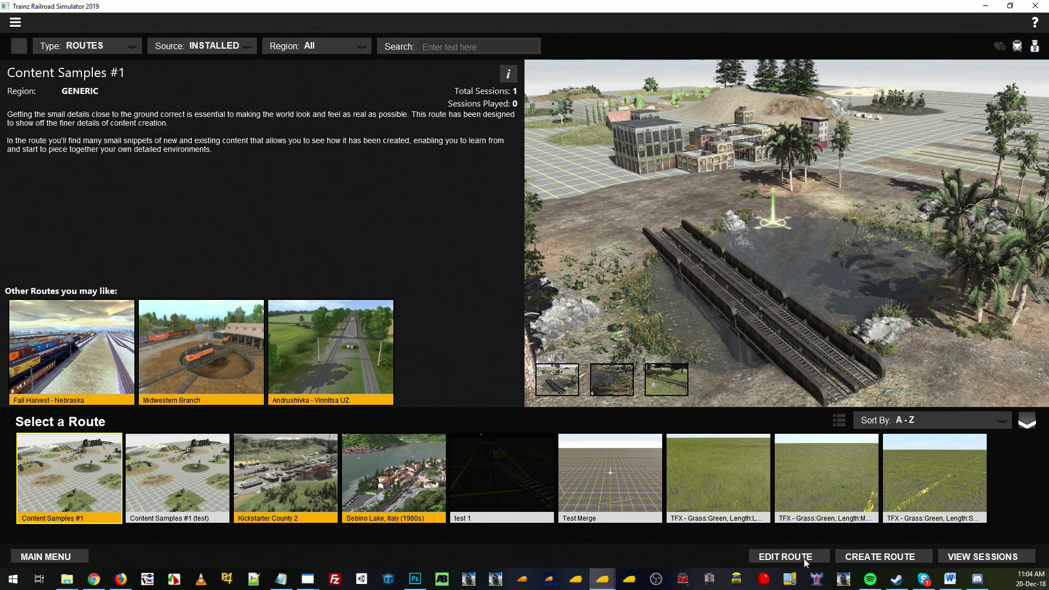
{"action": "left_click", "coordinate": [893, 560]}
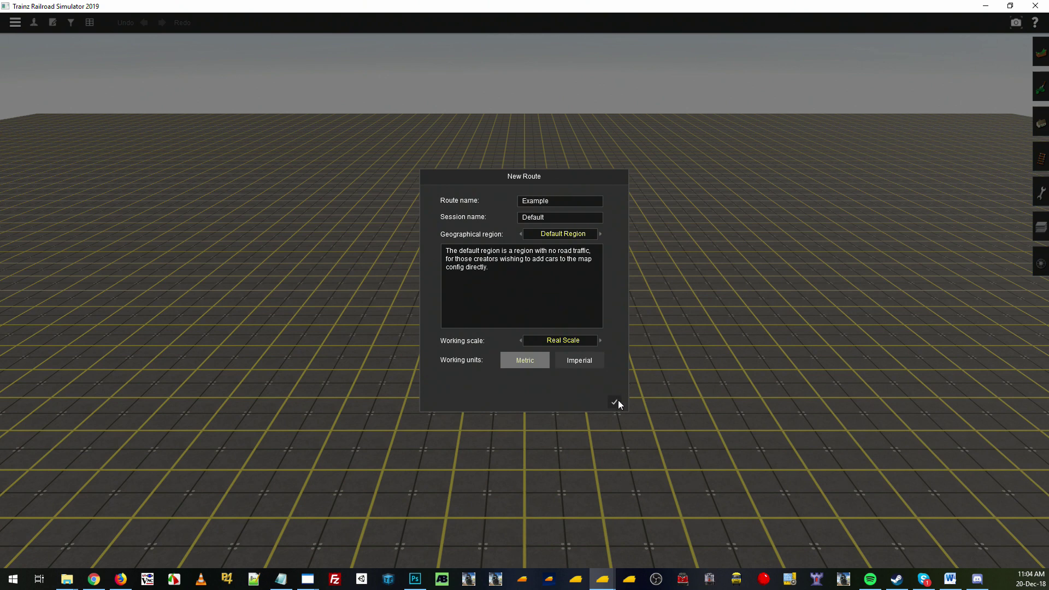
{"action": "left_click", "coordinate": [615, 402]}
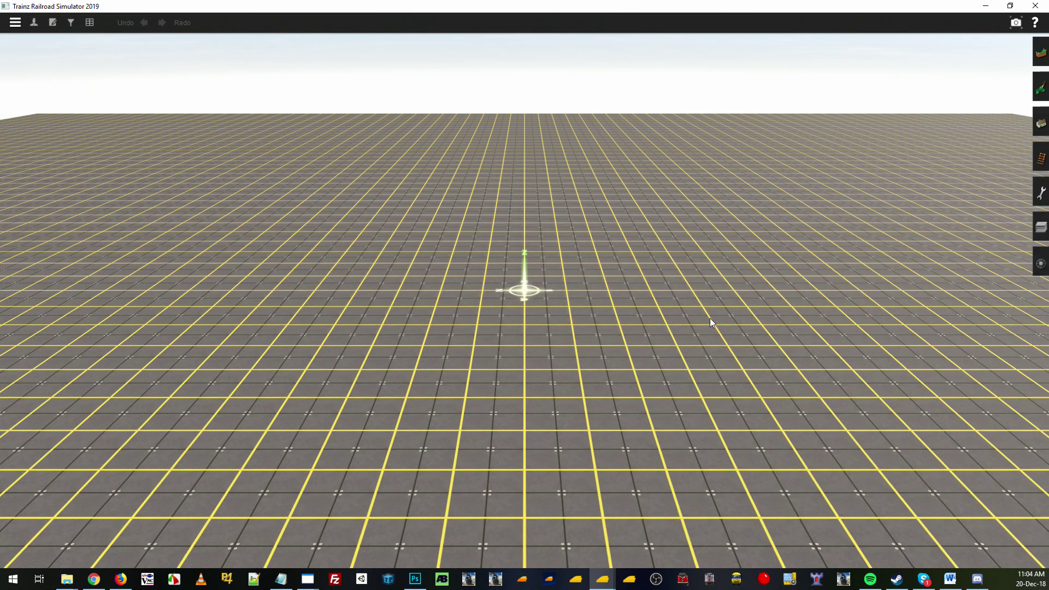
Activate the Height up topology tool and enlarge its brush radius.
{"action": "left_click", "coordinate": [1042, 54]}
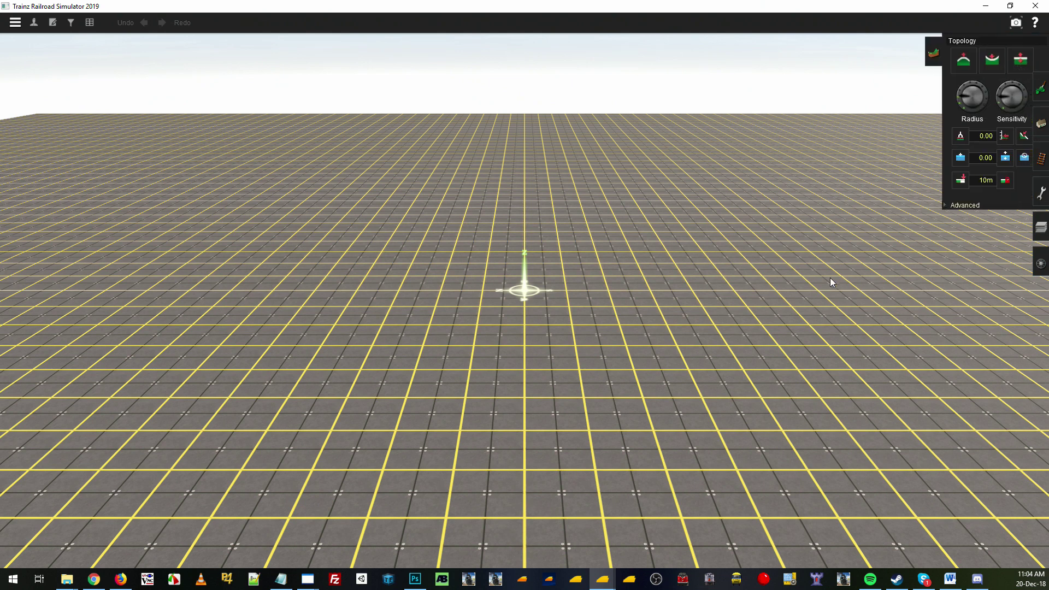
{"action": "key", "text": "F1"}
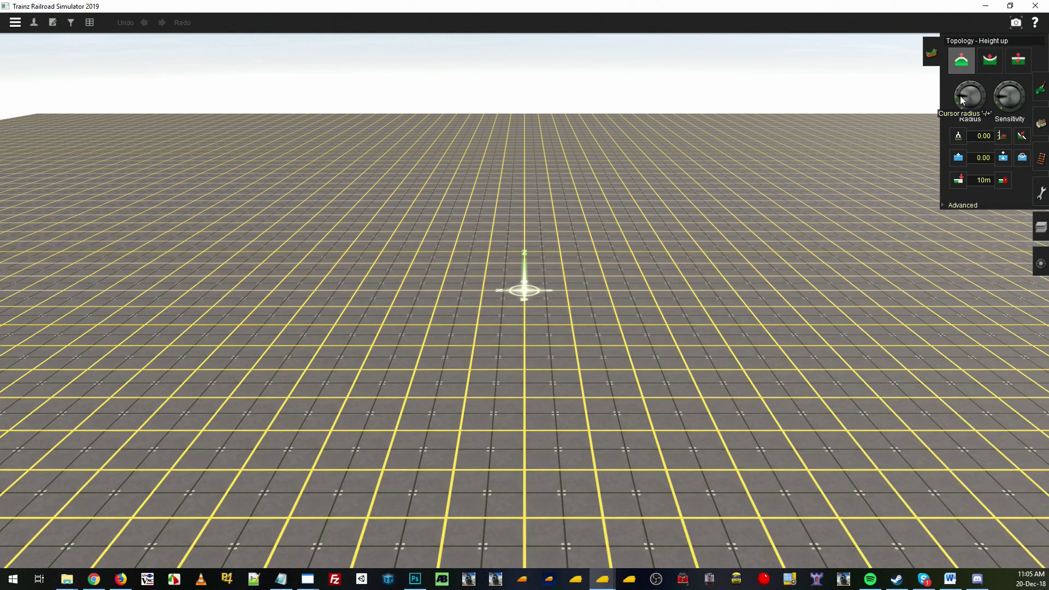
{"action": "mouse_move", "coordinate": [985, 99]}
{"action": "left_mouse_down"}
{"action": "mouse_move", "coordinate": [628, 264]}
{"action": "mouse_move", "coordinate": [467, 284]}
{"action": "mouse_move", "coordinate": [700, 254]}
{"action": "mouse_move", "coordinate": [534, 308]}
{"action": "left_mouse_up"}
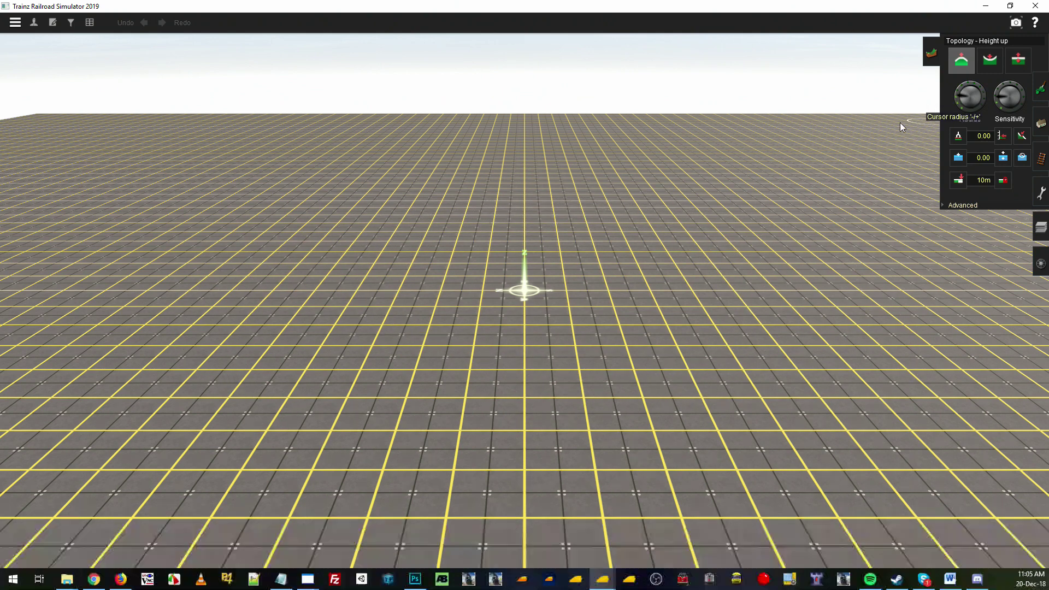
{"action": "scroll", "coordinate": [556, 305], "scroll_direction": "up", "scroll_amount": 2}
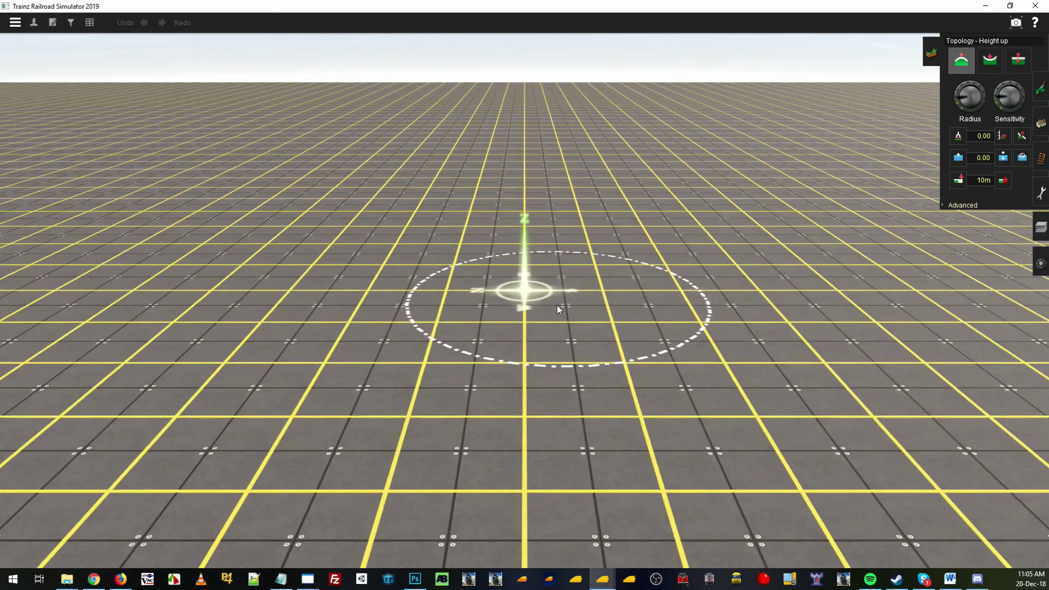
{"action": "scroll", "coordinate": [556, 305], "scroll_direction": "up", "scroll_amount": 1}
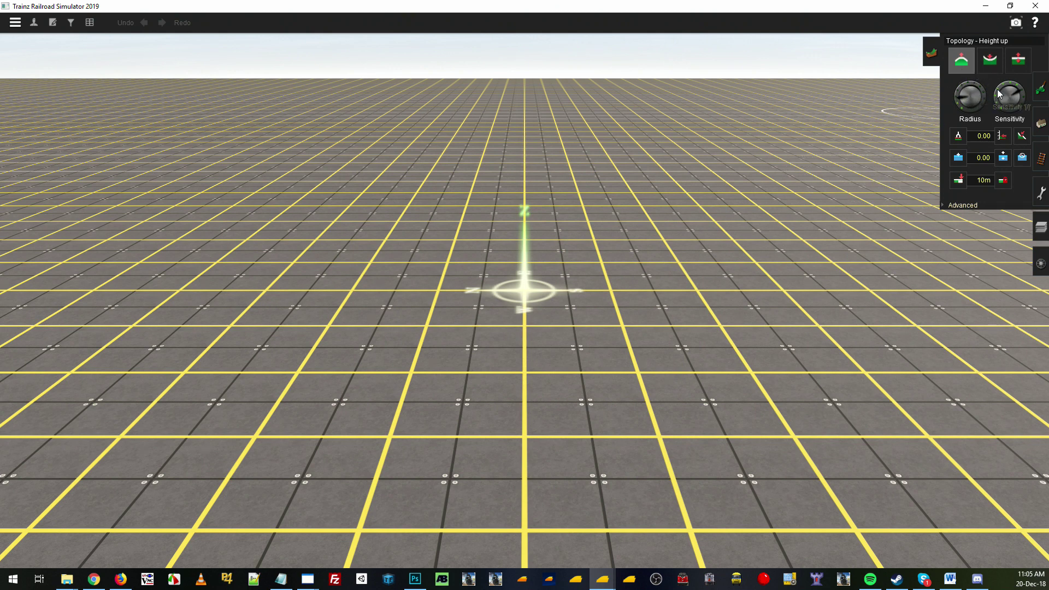
{"action": "left_click_drag", "start_coordinate": [965, 96], "coordinate": [962, 86]}
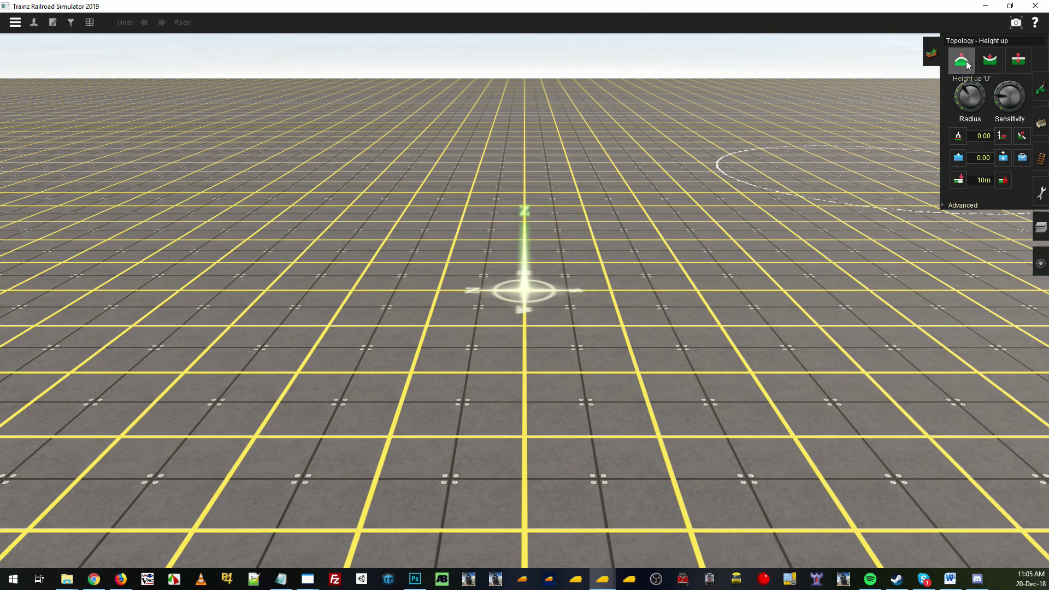
Raise a few rounded hills around the centre of the flat ground with the Height up brush.
{"action": "mouse_move", "coordinate": [503, 343]}
{"action": "left_mouse_down"}
{"action": "mouse_move", "coordinate": [652, 261]}
{"action": "mouse_move", "coordinate": [812, 329]}
{"action": "mouse_move", "coordinate": [599, 366]}
{"action": "left_mouse_up"}
{"action": "scroll", "coordinate": [599, 366], "scroll_direction": "down", "scroll_amount": 3}
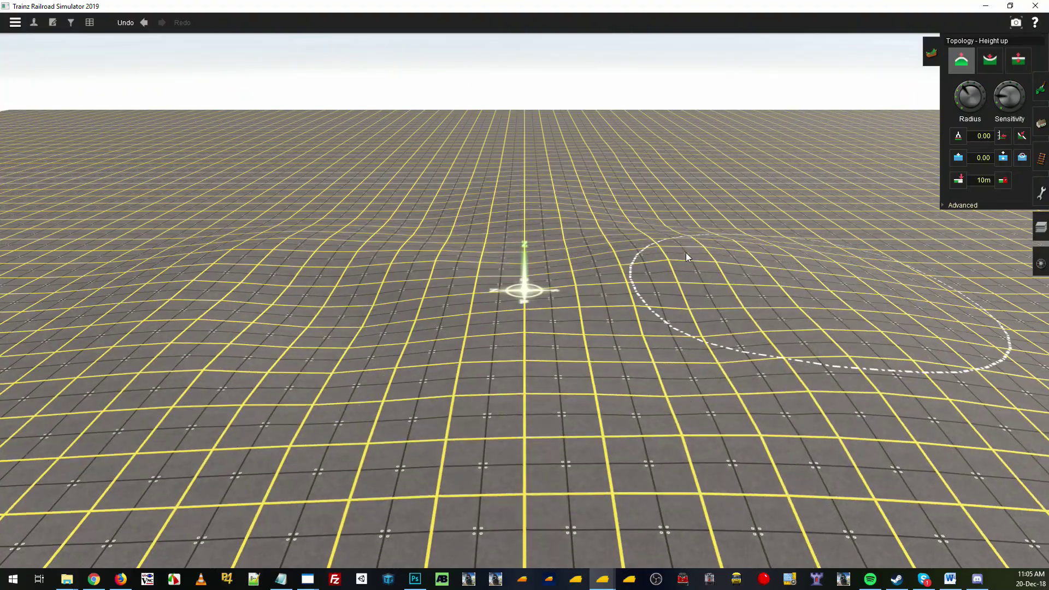
{"action": "scroll", "coordinate": [658, 247], "scroll_direction": "up", "scroll_amount": 3}
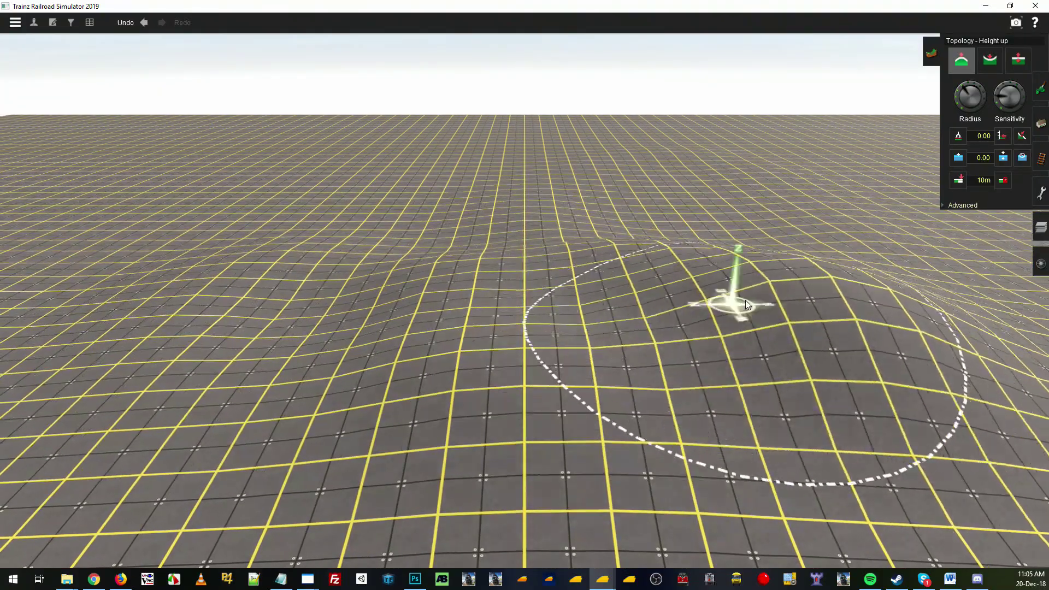
Examine the raised hill and its coarse grid close up from several angles.
{"action": "right_click", "coordinate": [759, 296]}
{"action": "scroll", "coordinate": [710, 317], "scroll_direction": "up", "scroll_amount": 4}
{"action": "right_click", "coordinate": [564, 324]}
{"action": "key", "text": "Left"}
{"action": "key", "text": "Down"}
{"action": "right_click", "coordinate": [728, 347]}
{"action": "key", "text": "Up"}
{"action": "right_click", "coordinate": [596, 238]}
{"action": "scroll", "coordinate": [511, 244], "scroll_direction": "up", "scroll_amount": 4}
{"action": "right_click", "coordinate": [400, 247]}
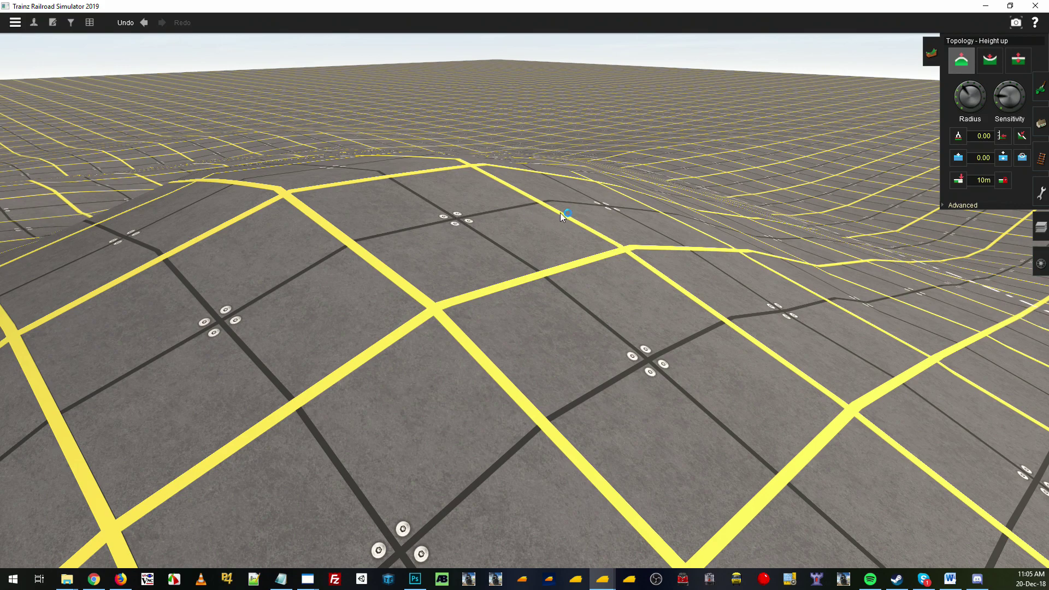
{"action": "key", "text": "Left"}
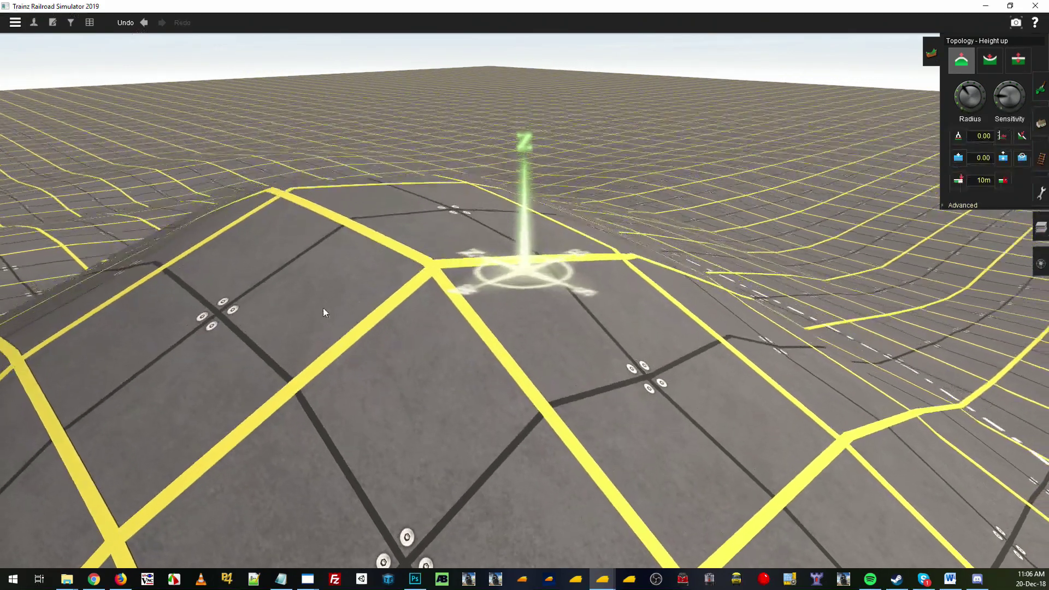
{"action": "right_click", "coordinate": [329, 358]}
{"action": "key", "text": "Left"}
{"action": "key", "text": "Down"}
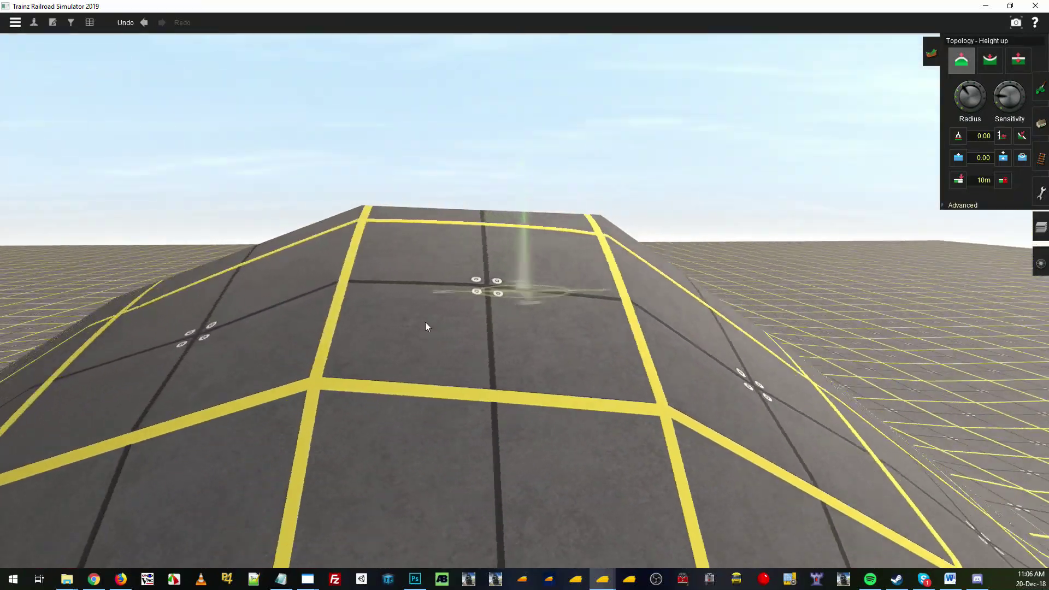
{"action": "key", "text": "Up"}
{"action": "right_click", "coordinate": [385, 317]}
{"action": "key", "text": "Left"}
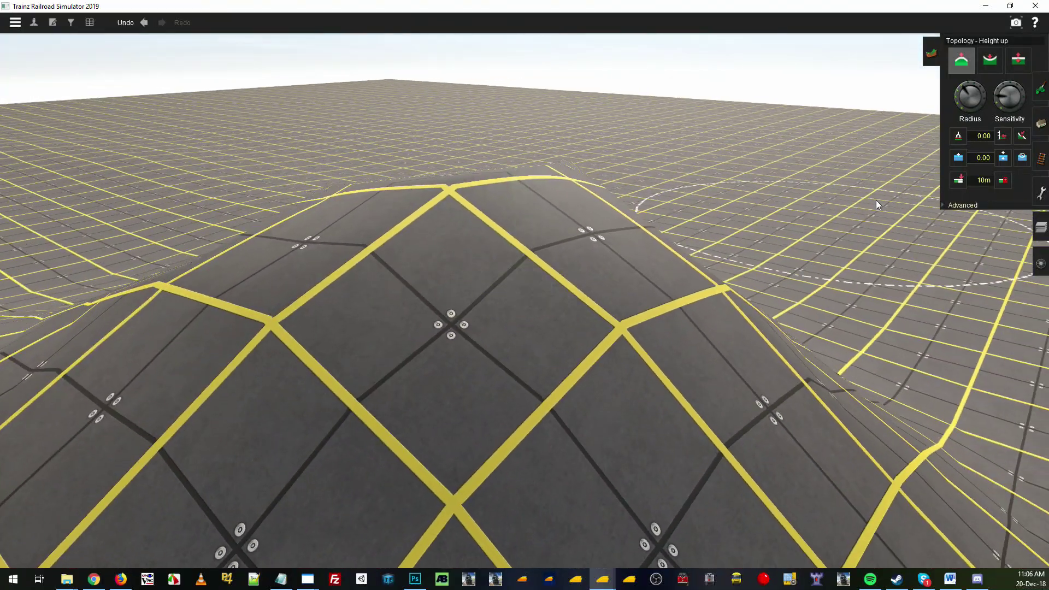
Set the grid size to 5m and convert the existing terrain section to it, accepting the irreversible change.
{"action": "left_click", "coordinate": [983, 182]}
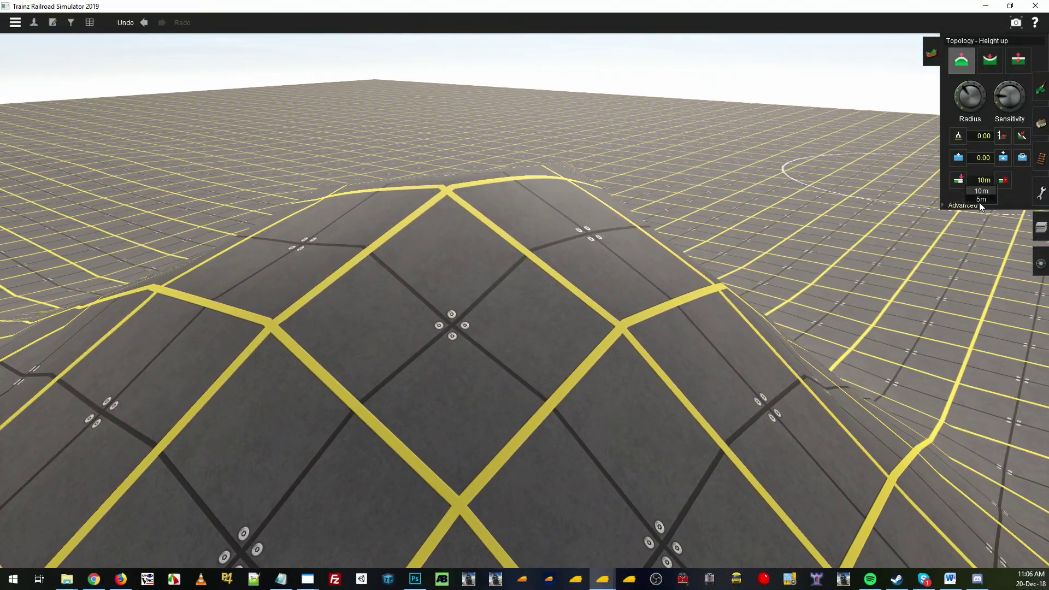
{"action": "left_click", "coordinate": [981, 198]}
{"action": "left_click", "coordinate": [958, 180]}
{"action": "right_click", "coordinate": [820, 233]}
{"action": "right_click", "coordinate": [379, 328]}
{"action": "key", "text": "Left"}
{"action": "left_click", "coordinate": [452, 290]}
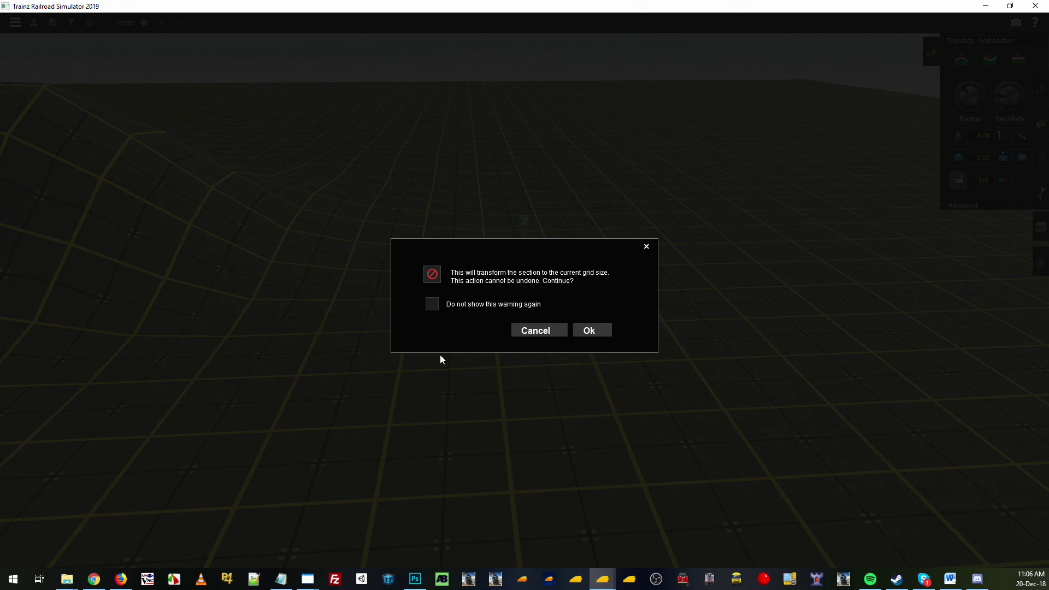
{"action": "left_click", "coordinate": [591, 331]}
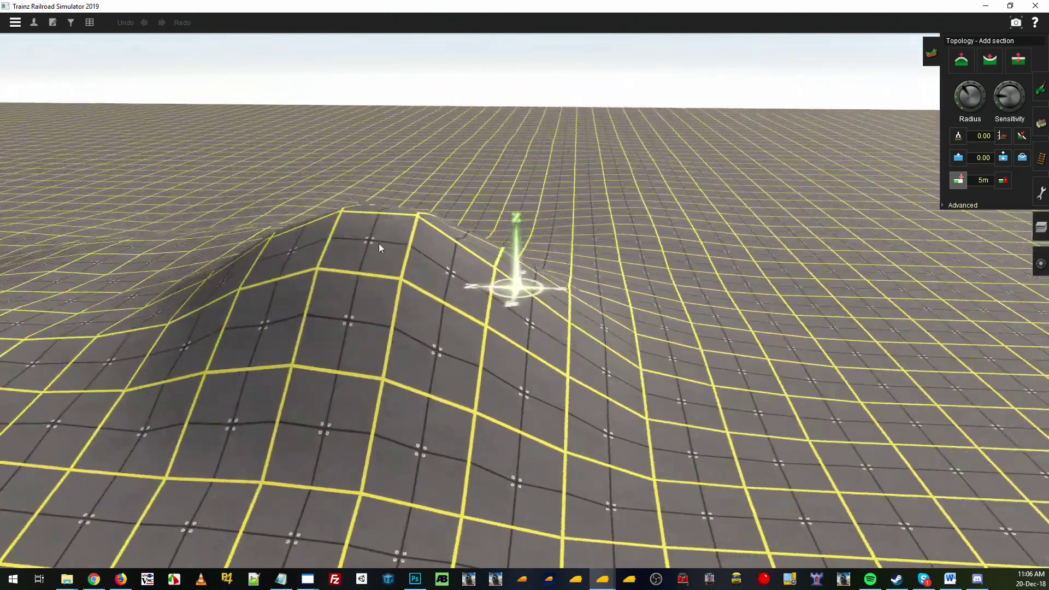
Reduce the brush radius and raise a small, steep bump with Height up on the slope beside the large hill.
{"action": "right_click", "coordinate": [379, 243]}
{"action": "right_click", "coordinate": [733, 309]}
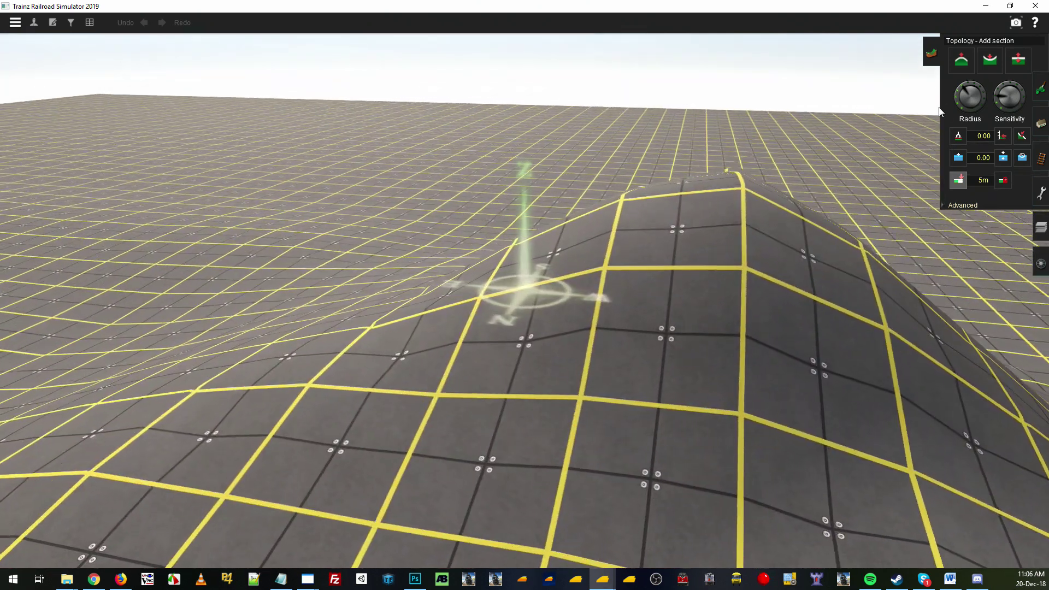
{"action": "left_click_drag", "start_coordinate": [962, 92], "coordinate": [949, 112]}
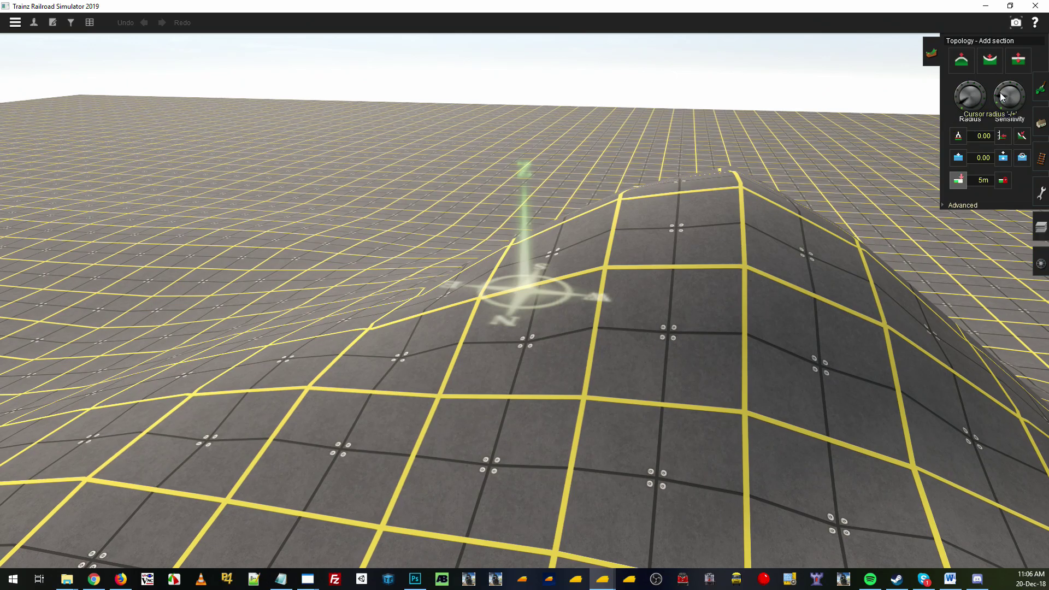
{"action": "right_click", "coordinate": [421, 270]}
{"action": "right_click", "coordinate": [353, 359]}
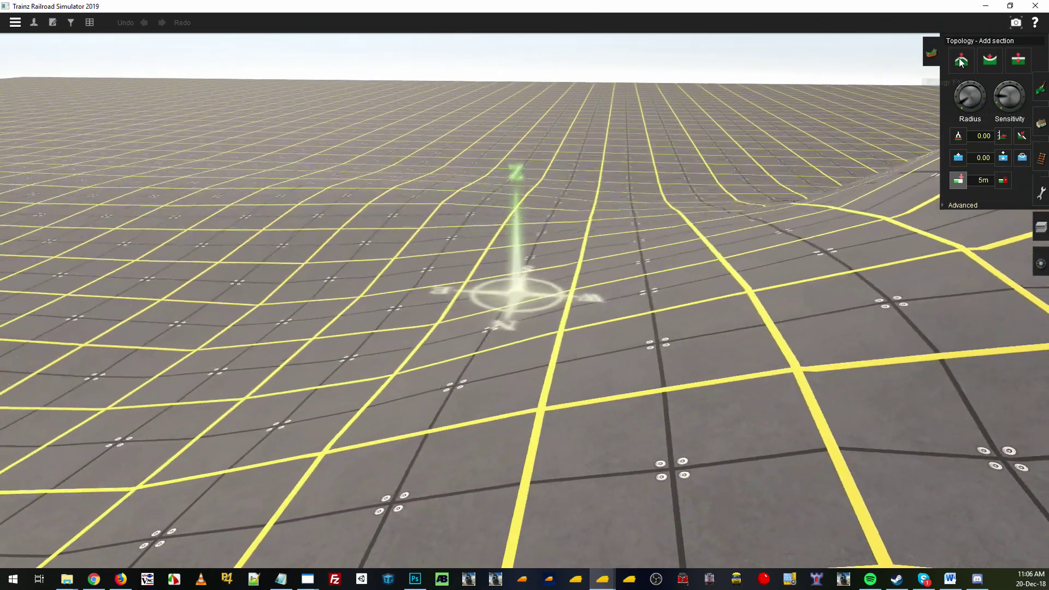
{"action": "left_click", "coordinate": [961, 61]}
{"action": "right_click", "coordinate": [584, 342]}
{"action": "left_click", "coordinate": [570, 332]}
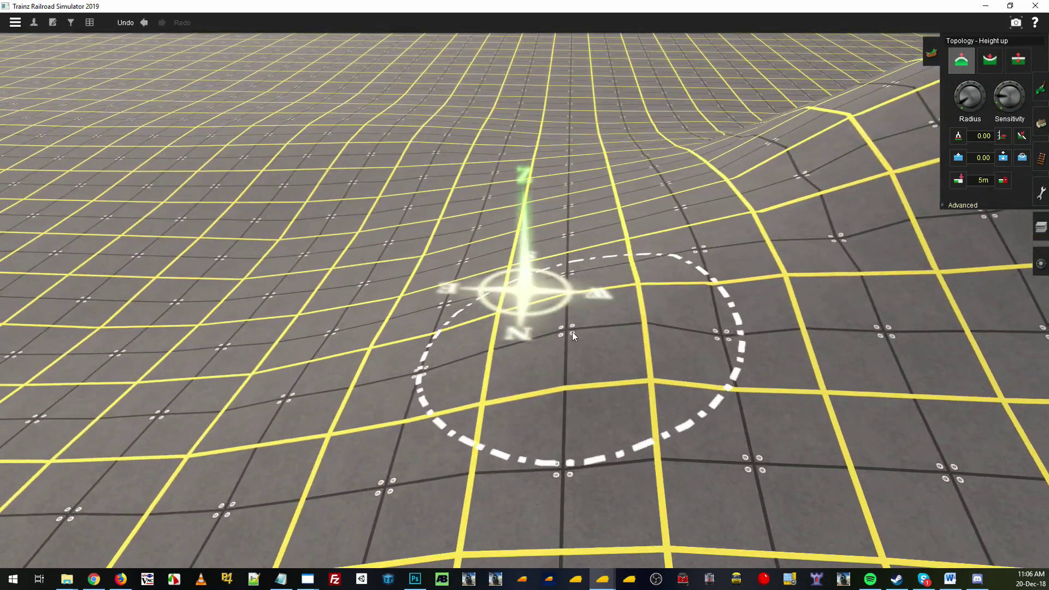
{"action": "mouse_move", "coordinate": [579, 329]}
{"action": "left_mouse_down"}
{"action": "mouse_move", "coordinate": [586, 291]}
{"action": "mouse_move", "coordinate": [615, 293]}
{"action": "mouse_move", "coordinate": [591, 270]}
{"action": "left_mouse_up"}
{"action": "key", "text": "Left"}
Switch to Height down and examine the small bump beside the large hill from several angles and distances.
{"action": "left_click", "coordinate": [990, 59]}
{"action": "key", "text": "Left"}
{"action": "right_click", "coordinate": [645, 276]}
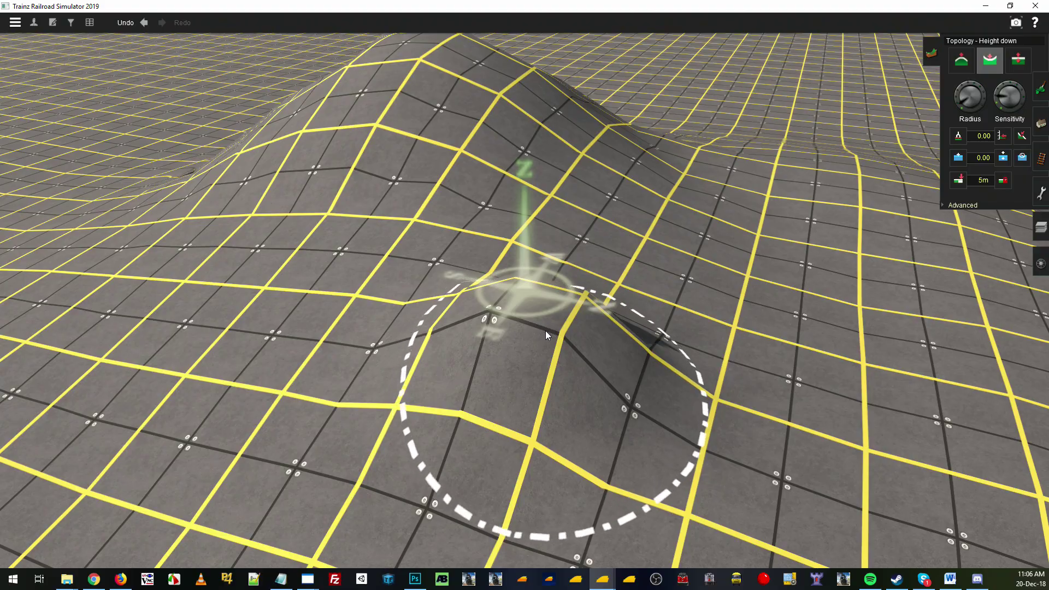
{"action": "right_click_drag", "start_coordinate": [499, 302], "coordinate": [447, 412]}
{"action": "scroll", "coordinate": [546, 346], "scroll_direction": "up", "scroll_amount": 8}
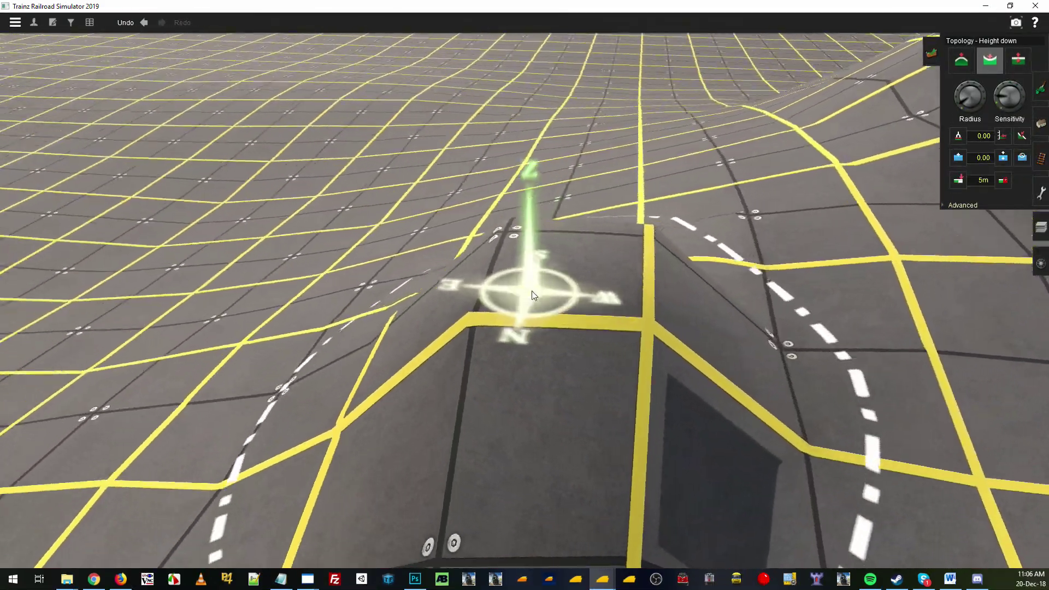
{"action": "scroll", "coordinate": [491, 311], "scroll_direction": "down", "scroll_amount": 6}
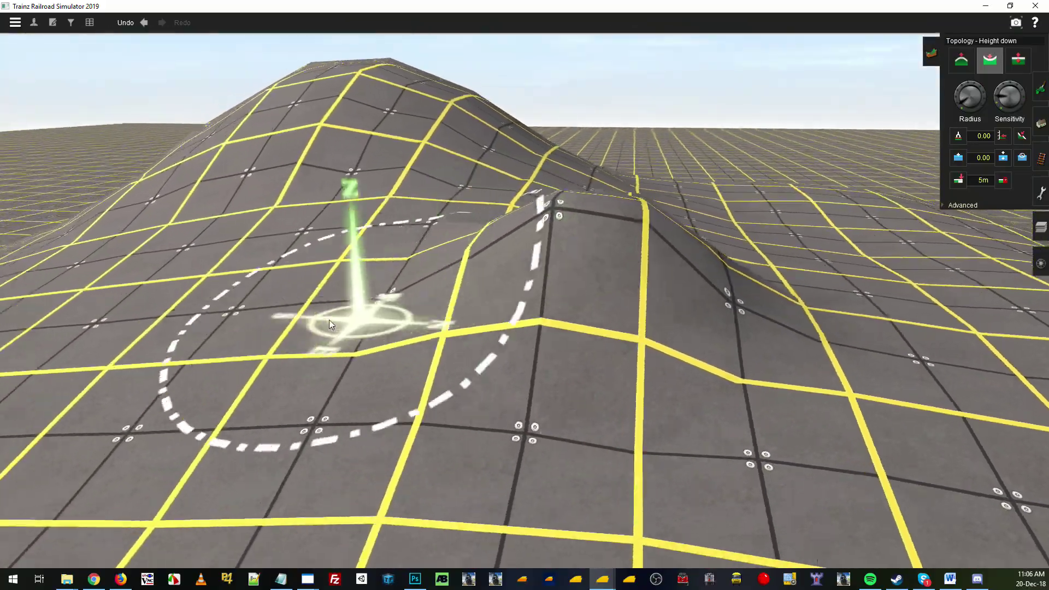
{"action": "scroll", "coordinate": [355, 311], "scroll_direction": "up", "scroll_amount": 3}
{"action": "key", "text": "Up"}
{"action": "key", "text": "Left"}
{"action": "scroll", "coordinate": [437, 297], "scroll_direction": "down", "scroll_amount": 3}
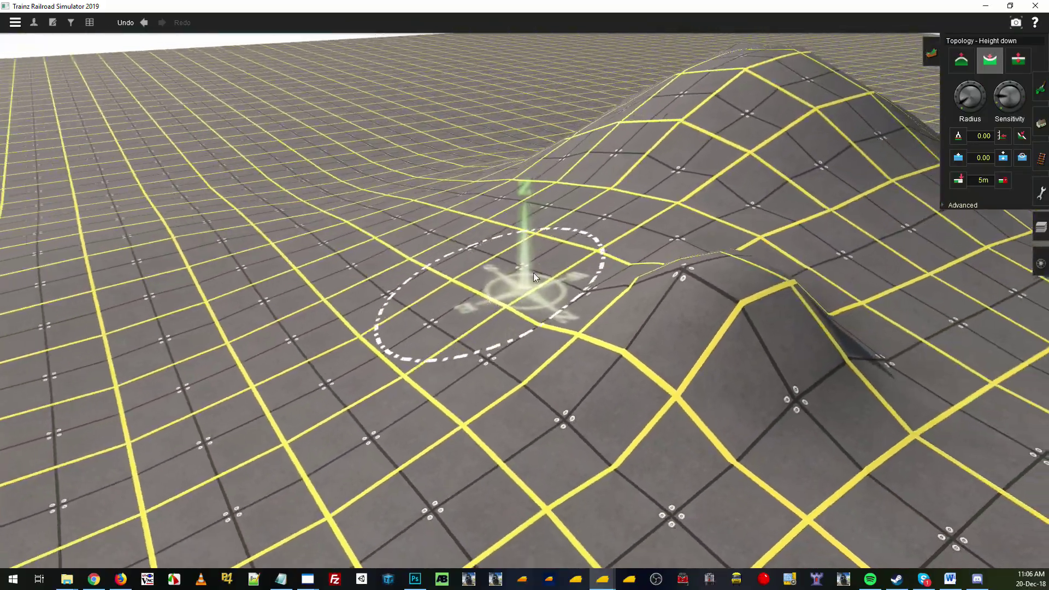
{"action": "scroll", "coordinate": [554, 257], "scroll_direction": "up", "scroll_amount": 3}
{"action": "scroll", "coordinate": [557, 255], "scroll_direction": "down", "scroll_amount": 5}
{"action": "right_click", "coordinate": [691, 245]}
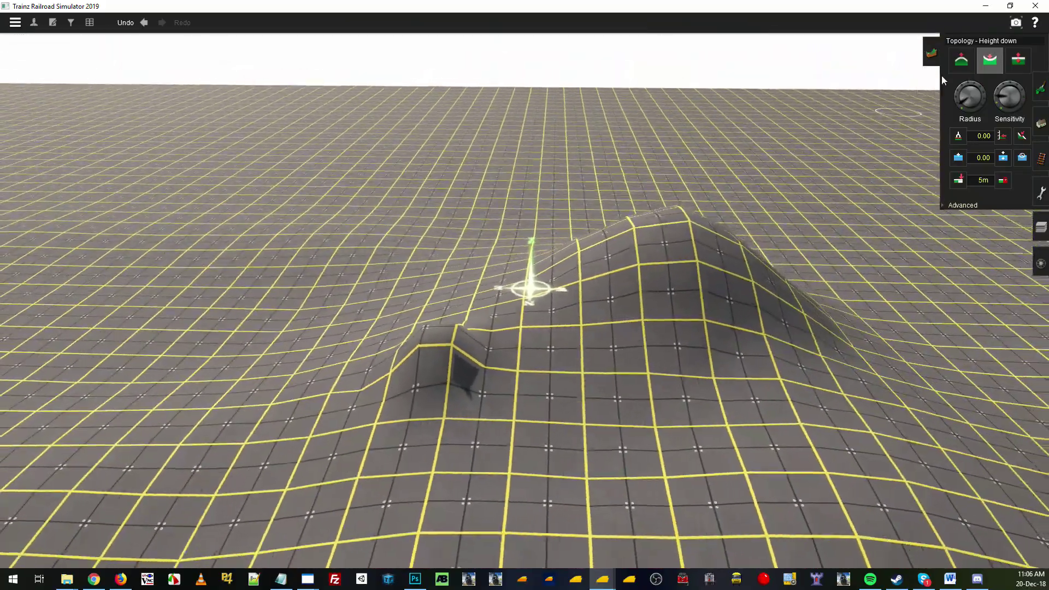
Enlarge the Height up brush radius and raise a broader, smoother hill beyond the first one.
{"action": "left_click", "coordinate": [961, 61]}
{"action": "right_click", "coordinate": [627, 170]}
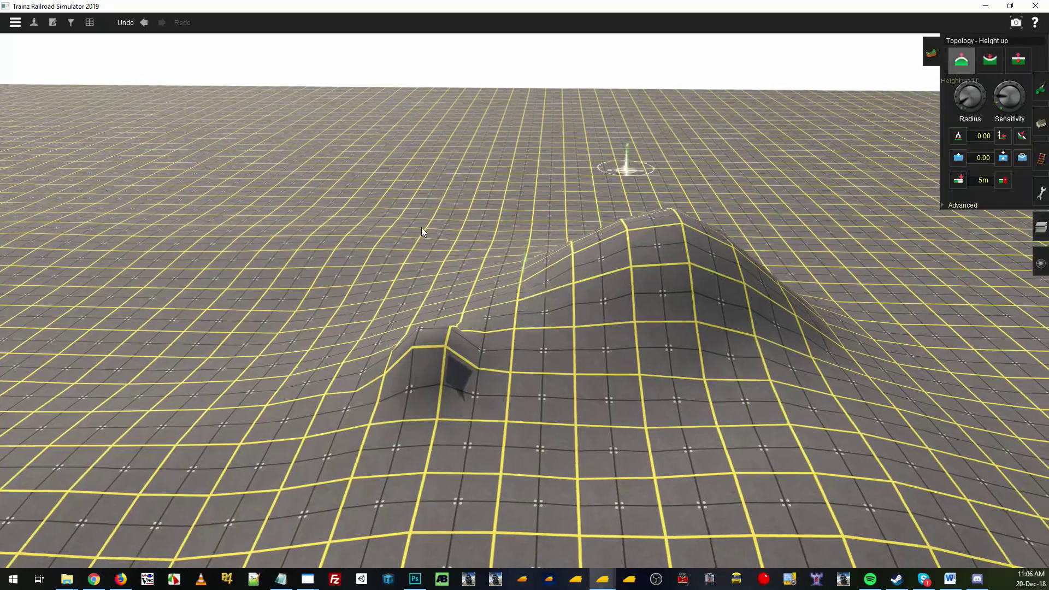
{"action": "right_click", "coordinate": [422, 229]}
{"action": "left_click_drag", "start_coordinate": [957, 102], "coordinate": [967, 82]}
{"action": "right_click", "coordinate": [394, 178]}
{"action": "key", "text": "Left"}
{"action": "scroll", "coordinate": [546, 333], "scroll_direction": "up", "scroll_amount": 4}
{"action": "key", "text": "Down"}
{"action": "mouse_move", "coordinate": [728, 316]}
{"action": "left_mouse_down"}
{"action": "mouse_move", "coordinate": [565, 414]}
{"action": "mouse_move", "coordinate": [422, 288]}
{"action": "mouse_move", "coordinate": [736, 279]}
{"action": "mouse_move", "coordinate": [507, 318]}
{"action": "mouse_move", "coordinate": [471, 344]}
{"action": "mouse_move", "coordinate": [494, 377]}
{"action": "left_mouse_up"}
{"action": "right_click", "coordinate": [801, 394]}
{"action": "key", "text": "Left"}
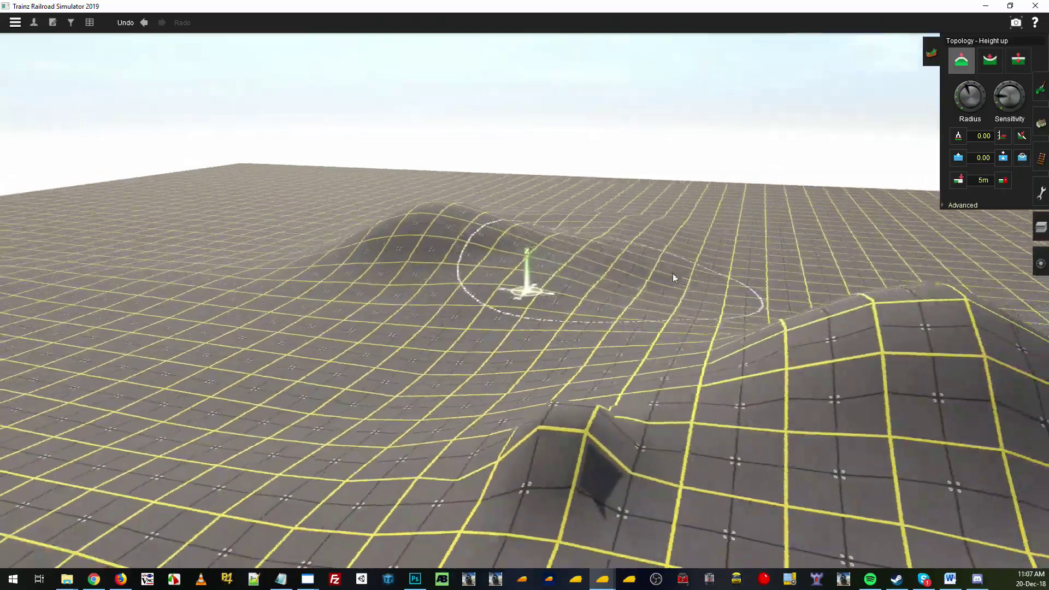
Examine the broad new hill and the dip between it and the first hill from several viewpoints.
{"action": "right_click", "coordinate": [680, 284]}
{"action": "right_click", "coordinate": [371, 320]}
{"action": "key", "text": "Left"}
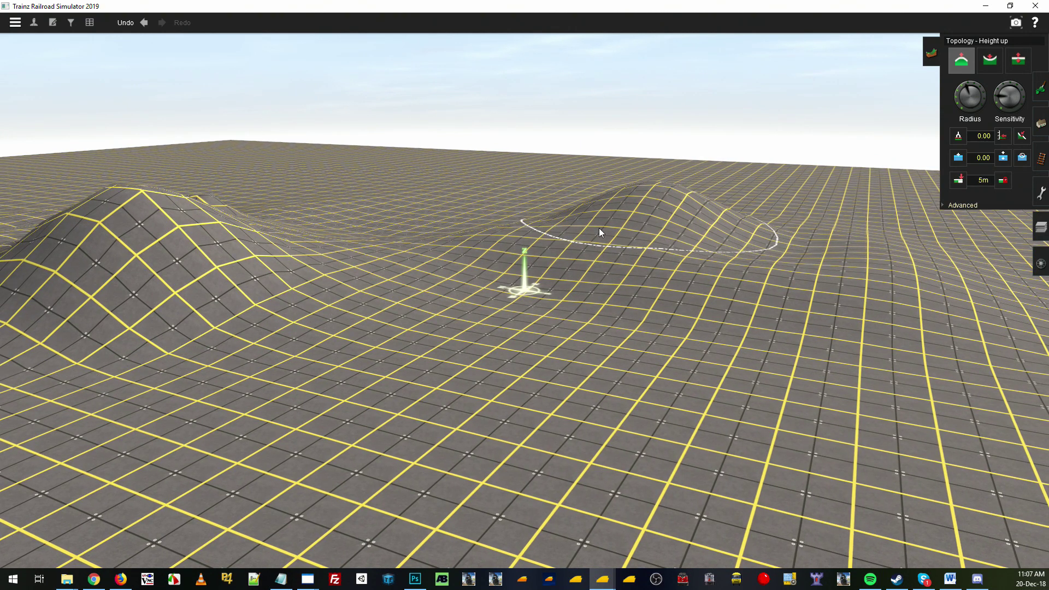
{"action": "right_click", "coordinate": [655, 230]}
{"action": "key", "text": "Up"}
{"action": "key", "text": "Left"}
{"action": "key", "text": "Down"}
{"action": "key", "text": "Up"}
{"action": "mouse_move", "coordinate": [416, 265]}
{"action": "right_mouse_down"}
{"action": "mouse_move", "coordinate": [876, 282]}
{"action": "mouse_move", "coordinate": [355, 312]}
{"action": "mouse_move", "coordinate": [426, 330]}
{"action": "mouse_move", "coordinate": [418, 277]}
{"action": "mouse_move", "coordinate": [392, 282]}
{"action": "right_mouse_up"}
{"action": "key", "text": "Down"}
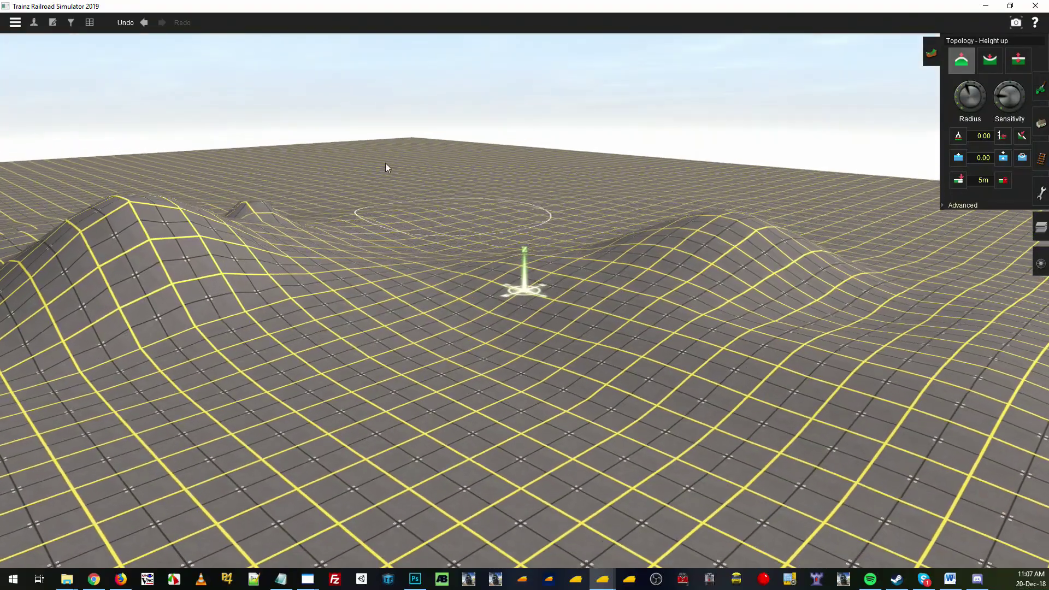
Inspect the terrain section from beyond its outer edge, returning to a close view of the broad hill.
{"action": "mouse_move", "coordinate": [330, 331]}
{"action": "right_mouse_down"}
{"action": "mouse_move", "coordinate": [477, 422]}
{"action": "mouse_move", "coordinate": [520, 401]}
{"action": "mouse_move", "coordinate": [457, 363]}
{"action": "mouse_move", "coordinate": [445, 304]}
{"action": "right_mouse_up"}
{"action": "scroll", "coordinate": [520, 401], "scroll_direction": "down", "scroll_amount": 3}
{"action": "right_click_drag", "start_coordinate": [437, 122], "coordinate": [426, 363]}
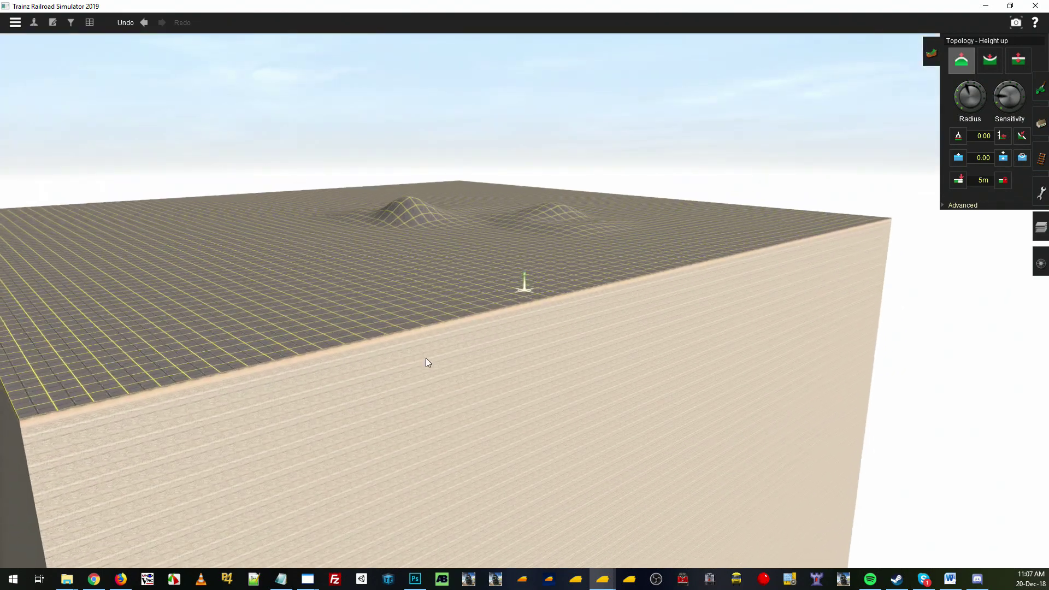
{"action": "right_click_drag", "start_coordinate": [537, 281], "coordinate": [622, 268]}
{"action": "right_click", "coordinate": [671, 240]}
{"action": "scroll", "coordinate": [536, 305], "scroll_direction": "up", "scroll_amount": 5}
{"action": "mouse_move", "coordinate": [535, 307]}
{"action": "right_mouse_down"}
{"action": "mouse_move", "coordinate": [710, 262]}
{"action": "mouse_move", "coordinate": [622, 331]}
{"action": "mouse_move", "coordinate": [549, 313]}
{"action": "right_mouse_up"}
{"action": "scroll", "coordinate": [526, 277], "scroll_direction": "up", "scroll_amount": 2}
{"action": "mouse_move", "coordinate": [525, 277]}
{"action": "right_mouse_down"}
{"action": "mouse_move", "coordinate": [598, 286]}
{"action": "mouse_move", "coordinate": [581, 213]}
{"action": "right_mouse_up"}
{"action": "scroll", "coordinate": [577, 226], "scroll_direction": "down", "scroll_amount": 2}
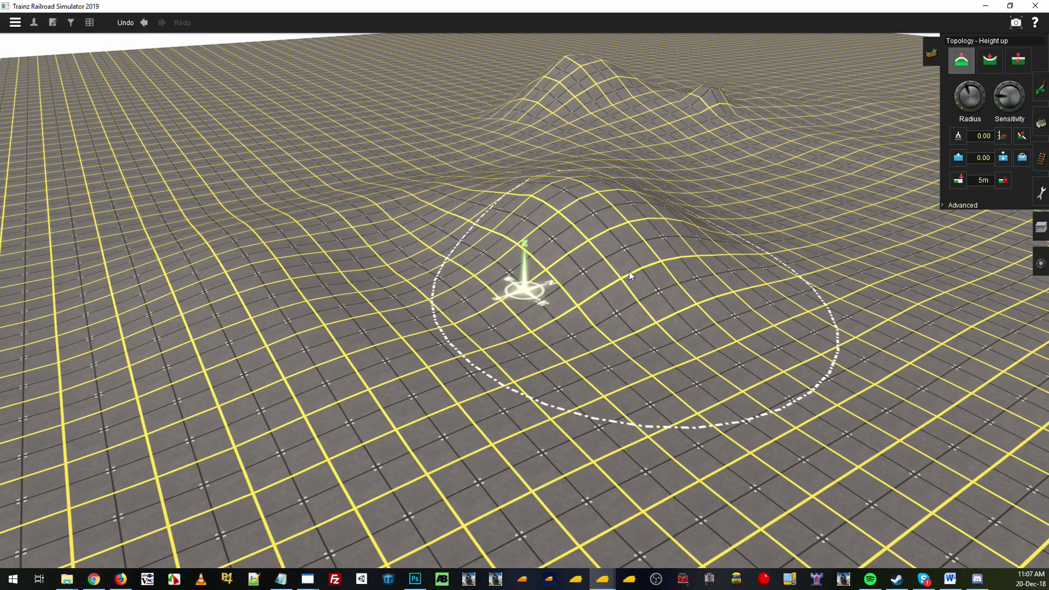
Increase the Height up sensitivity and raise two steep hills side by side in front of the broad hill.
{"action": "scroll", "coordinate": [629, 272], "scroll_direction": "up", "scroll_amount": 5}
{"action": "right_click", "coordinate": [745, 310]}
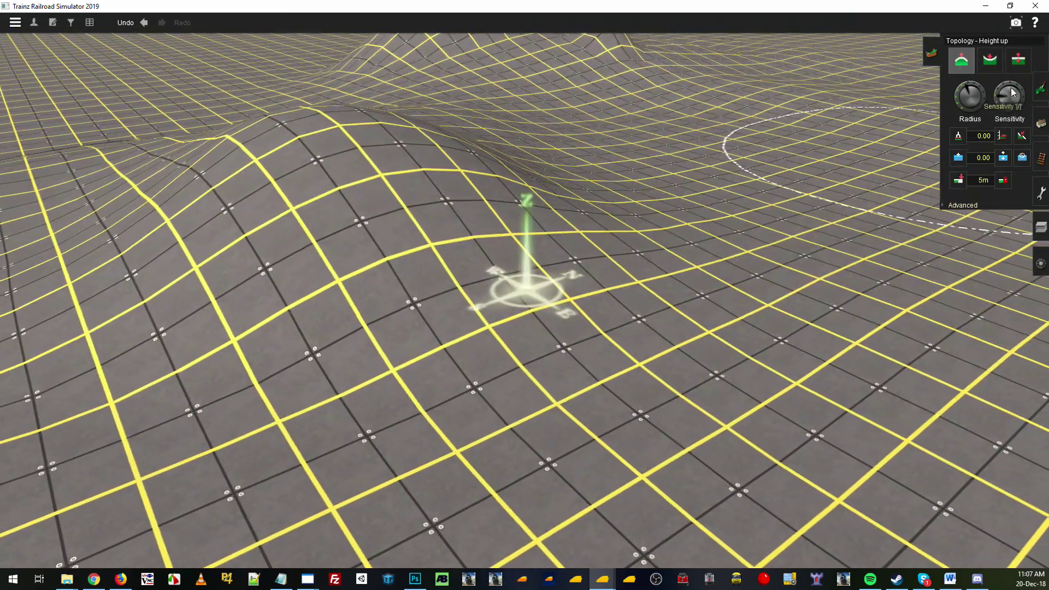
{"action": "left_click_drag", "start_coordinate": [1006, 94], "coordinate": [1027, 98]}
{"action": "right_click", "coordinate": [748, 311]}
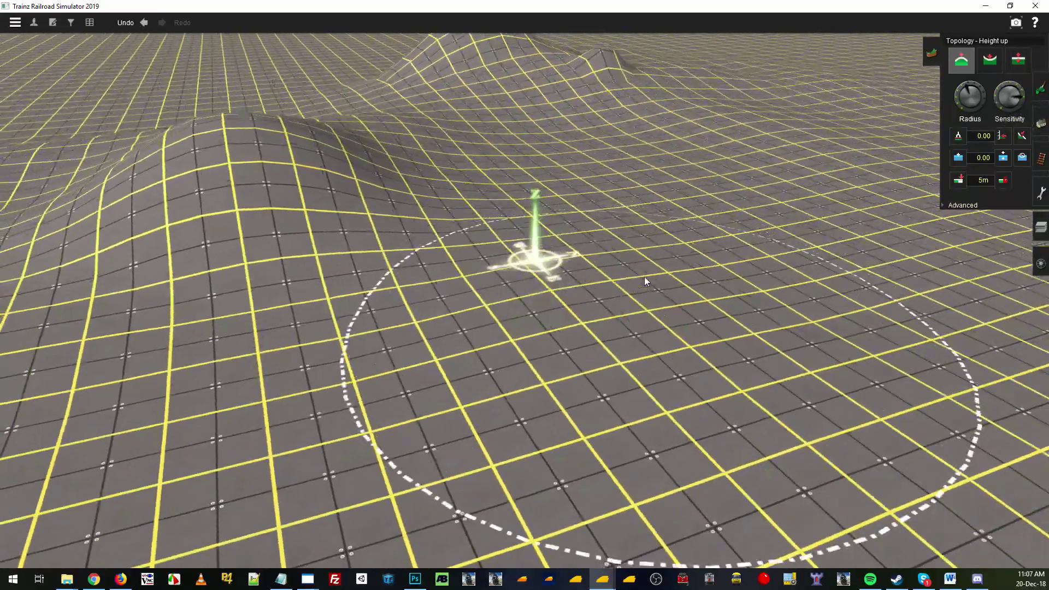
{"action": "left_click_drag", "start_coordinate": [644, 276], "coordinate": [677, 295]}
{"action": "right_click", "coordinate": [754, 317]}
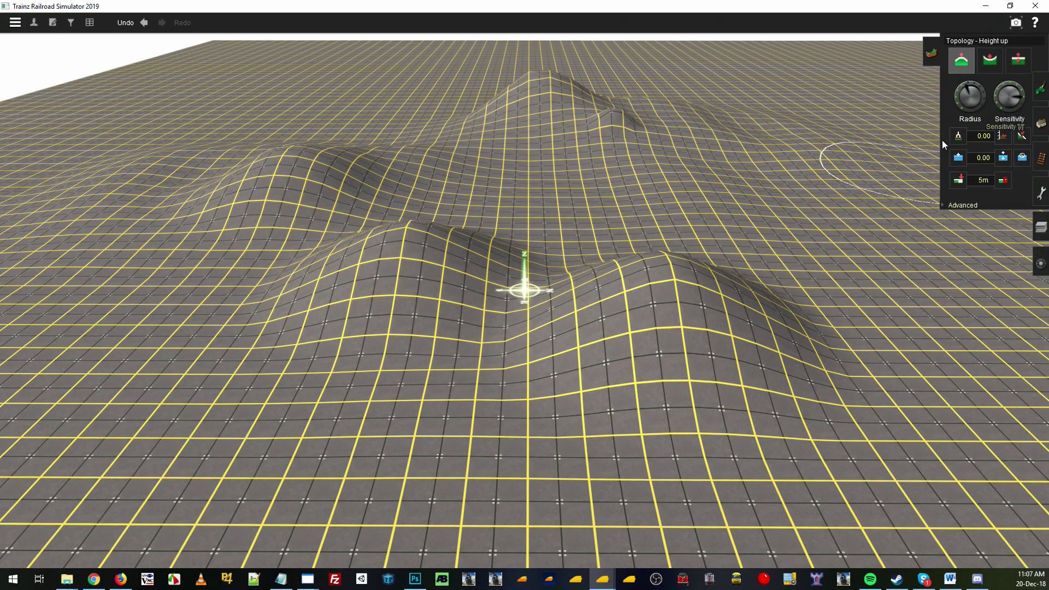
{"action": "right_click", "coordinate": [800, 311]}
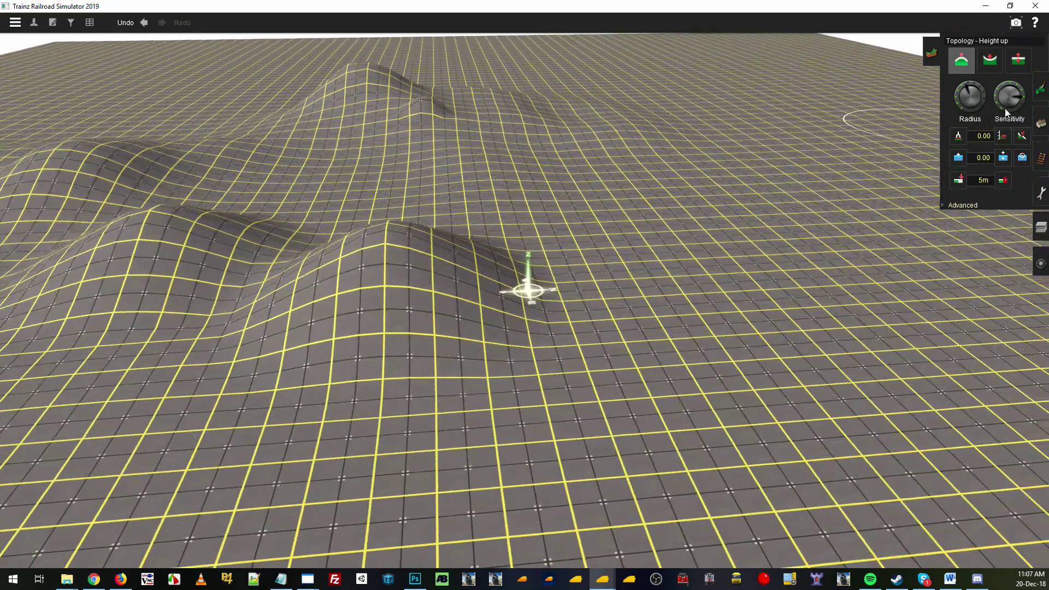
Reduce the Height up sensitivity and raise a low mound beside the two new hills.
{"action": "left_click", "coordinate": [1001, 107]}
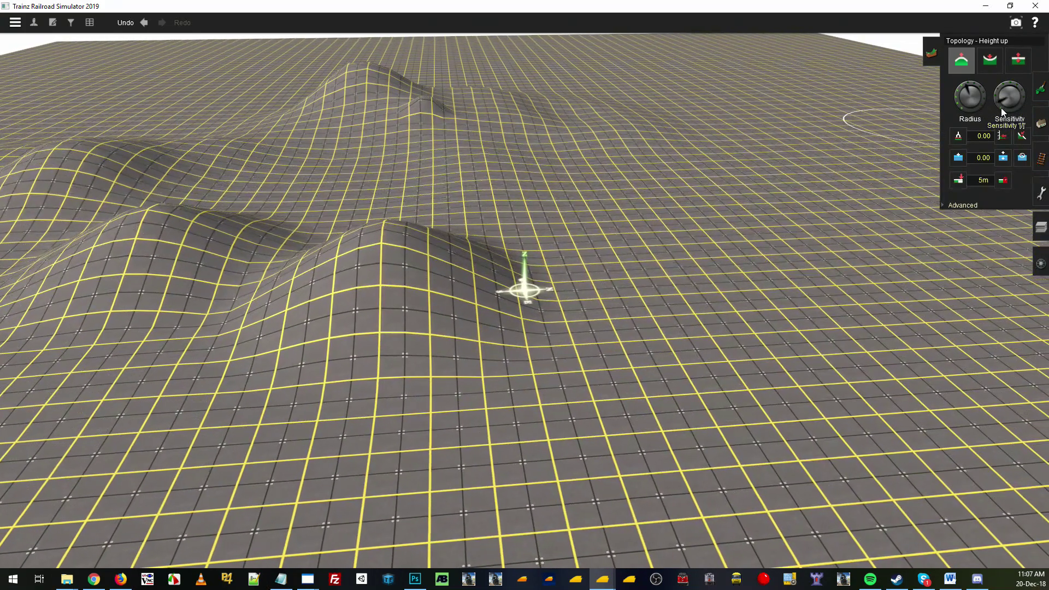
{"action": "left_click", "coordinate": [632, 401]}
{"action": "key", "text": "Down"}
{"action": "key", "text": "Left"}
{"action": "key", "text": "Up"}
Lower the nearer hill slightly with Height down and reshape the ground beside it with Adjust height.
{"action": "left_click", "coordinate": [988, 59]}
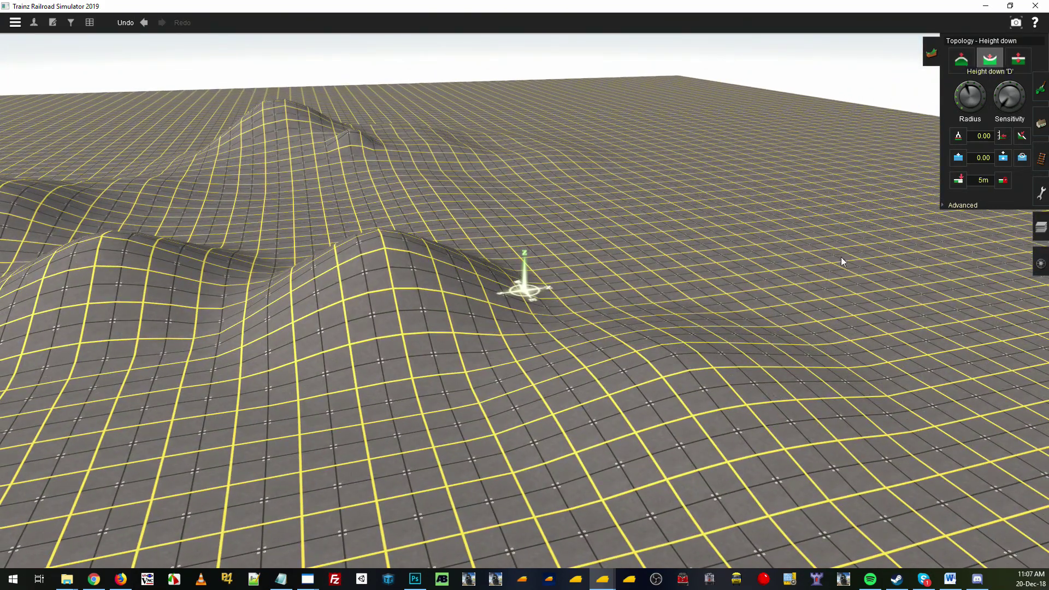
{"action": "mouse_move", "coordinate": [359, 290]}
{"action": "left_mouse_down"}
{"action": "mouse_move", "coordinate": [415, 257]}
{"action": "mouse_move", "coordinate": [350, 279]}
{"action": "left_mouse_up"}
{"action": "left_click", "coordinate": [1018, 59]}
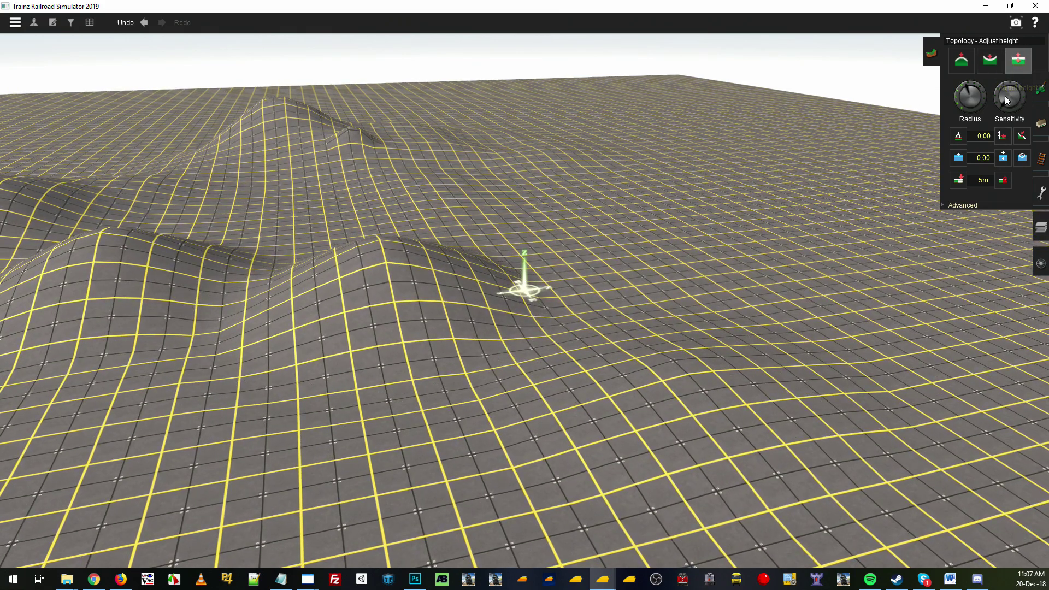
{"action": "right_click", "coordinate": [645, 292]}
{"action": "mouse_move", "coordinate": [536, 355]}
{"action": "left_mouse_down"}
{"action": "mouse_move", "coordinate": [538, 186]}
{"action": "mouse_move", "coordinate": [506, 491]}
{"action": "mouse_move", "coordinate": [527, 232]}
{"action": "mouse_move", "coordinate": [555, 106]}
{"action": "mouse_move", "coordinate": [514, 513]}
{"action": "mouse_move", "coordinate": [499, 286]}
{"action": "mouse_move", "coordinate": [517, 100]}
{"action": "mouse_move", "coordinate": [520, 548]}
{"action": "mouse_move", "coordinate": [510, 264]}
{"action": "mouse_move", "coordinate": [528, 519]}
{"action": "mouse_move", "coordinate": [543, 226]}
{"action": "mouse_move", "coordinate": [525, 255]}
{"action": "mouse_move", "coordinate": [536, 440]}
{"action": "mouse_move", "coordinate": [528, 300]}
{"action": "left_mouse_up"}
Sample a terrain height of 13.94 from the hill's upper slope with Get height.
{"action": "right_click_drag", "start_coordinate": [529, 299], "coordinate": [448, 273]}
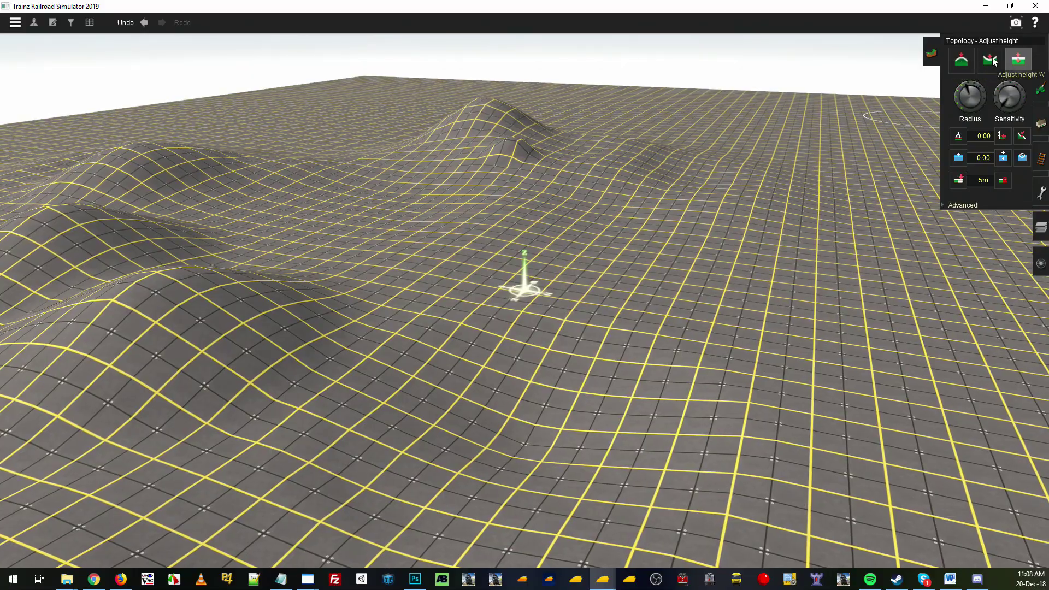
{"action": "right_click_drag", "start_coordinate": [617, 246], "coordinate": [449, 261]}
{"action": "right_click_drag", "start_coordinate": [631, 253], "coordinate": [438, 325]}
{"action": "right_click", "coordinate": [438, 326]}
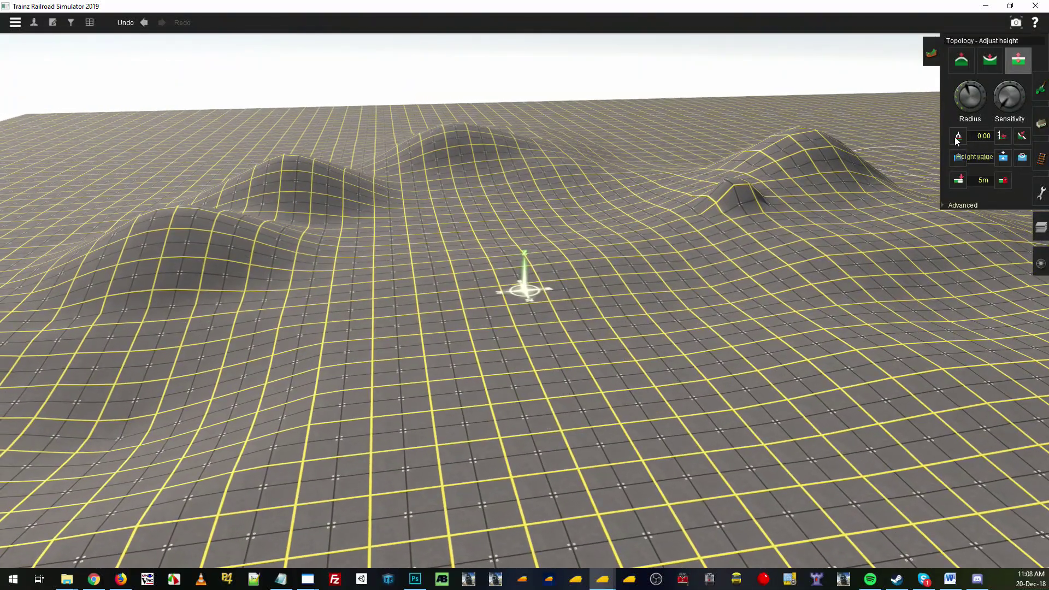
{"action": "mouse_move", "coordinate": [742, 265]}
{"action": "right_mouse_down"}
{"action": "mouse_move", "coordinate": [552, 287]}
{"action": "mouse_move", "coordinate": [559, 265]}
{"action": "mouse_move", "coordinate": [527, 255]}
{"action": "mouse_move", "coordinate": [511, 271]}
{"action": "mouse_move", "coordinate": [523, 280]}
{"action": "mouse_move", "coordinate": [227, 303]}
{"action": "mouse_move", "coordinate": [537, 254]}
{"action": "mouse_move", "coordinate": [486, 268]}
{"action": "mouse_move", "coordinate": [524, 278]}
{"action": "right_mouse_up"}
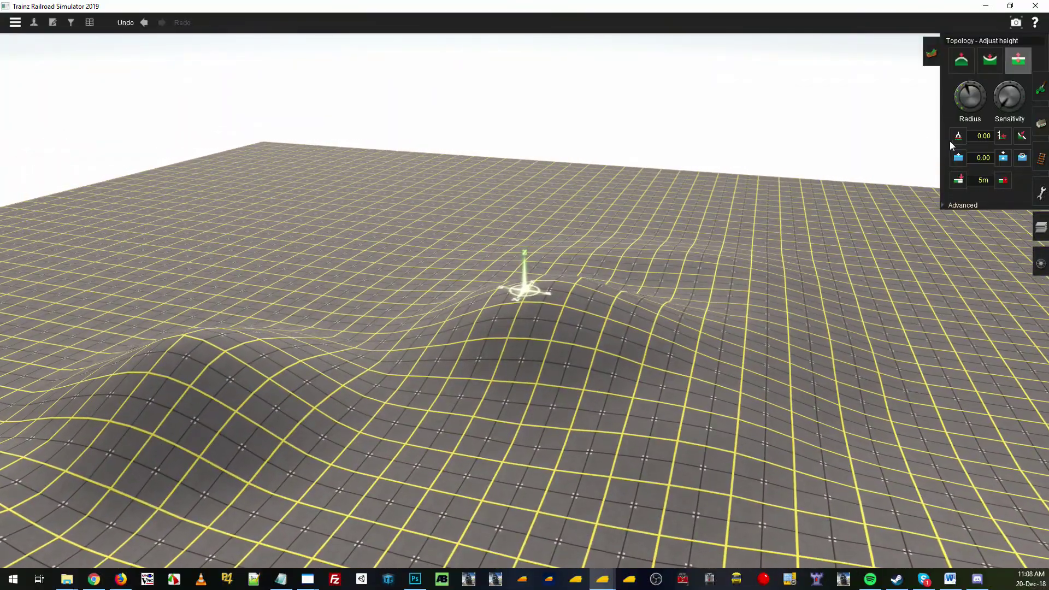
{"action": "left_click", "coordinate": [958, 136]}
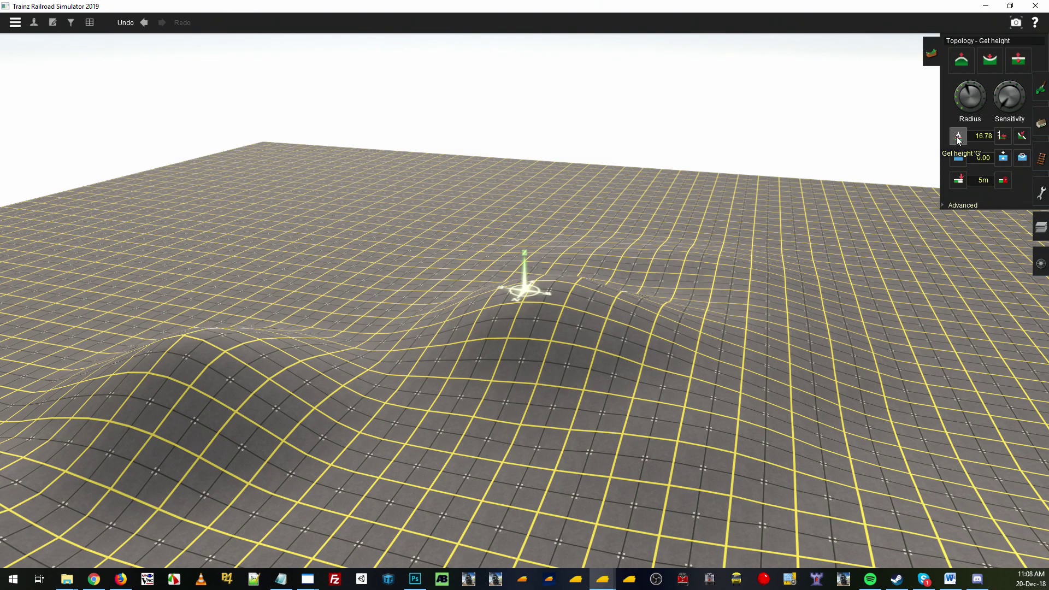
{"action": "mouse_move", "coordinate": [558, 296]}
{"action": "left_mouse_down"}
{"action": "mouse_move", "coordinate": [507, 288]}
{"action": "mouse_move", "coordinate": [533, 291]}
{"action": "mouse_move", "coordinate": [521, 287]}
{"action": "mouse_move", "coordinate": [535, 343]}
{"action": "left_mouse_up"}
{"action": "right_click_drag", "start_coordinate": [535, 347], "coordinate": [540, 348]}
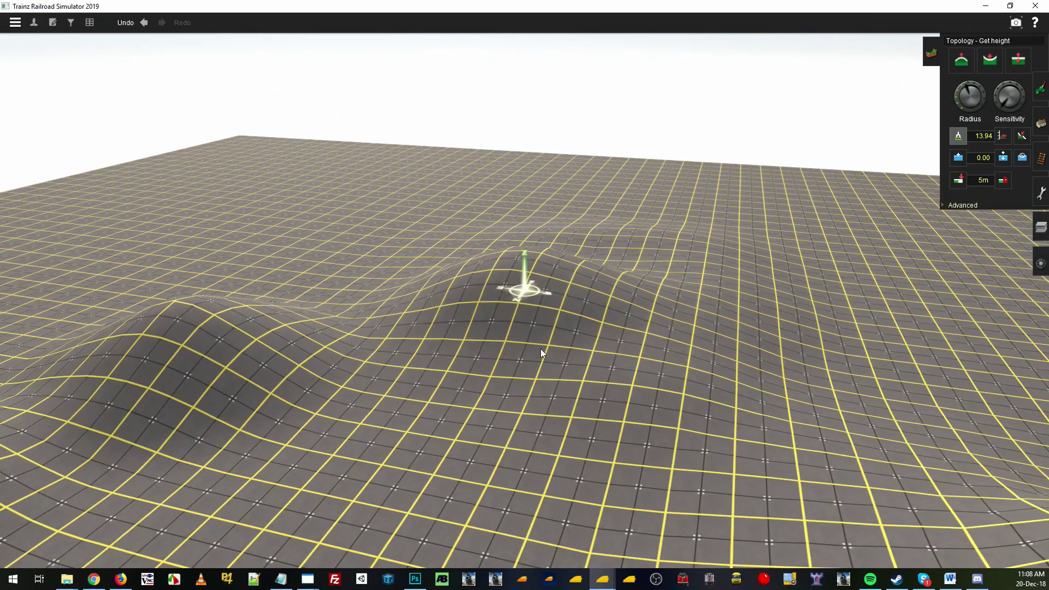
Apply the sampled height with Use height from the hilltop across to the neighbouring hill.
{"action": "left_click", "coordinate": [1005, 136]}
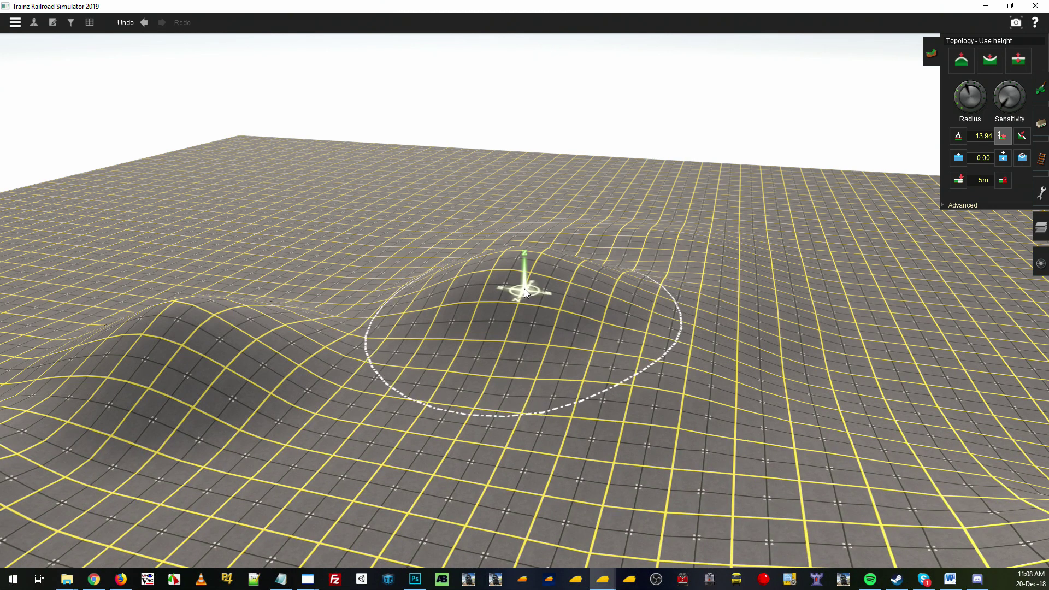
{"action": "left_click_drag", "start_coordinate": [525, 283], "coordinate": [285, 306]}
{"action": "right_click", "coordinate": [285, 306]}
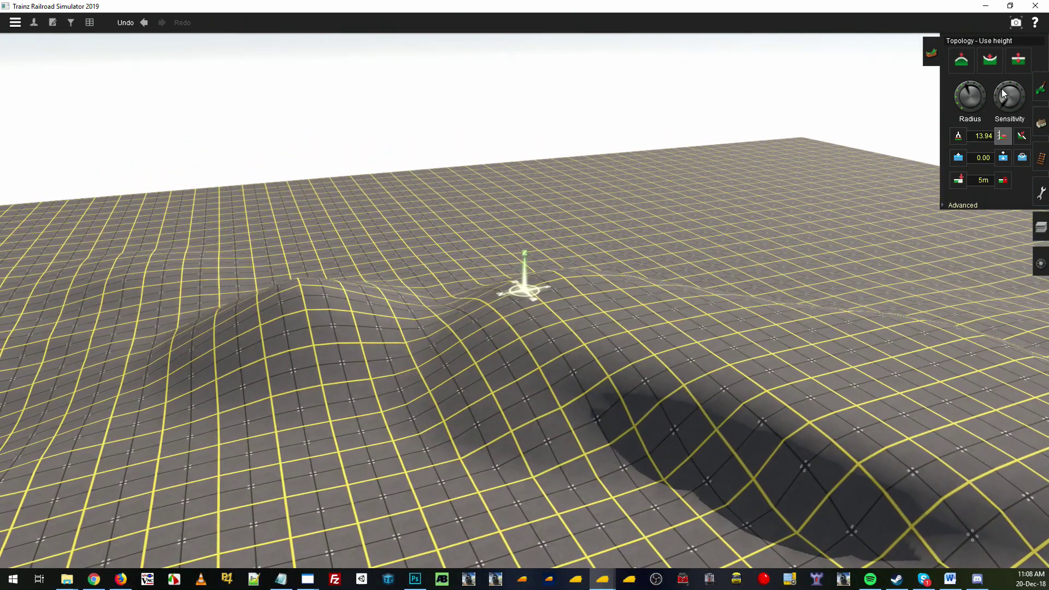
Vary the Use height sensitivity and extend the levelled ridge across the adjoining hills.
{"action": "left_click_drag", "start_coordinate": [1002, 90], "coordinate": [1033, 188]}
{"action": "left_click_drag", "start_coordinate": [405, 310], "coordinate": [248, 316]}
{"action": "left_click_drag", "start_coordinate": [1002, 106], "coordinate": [1002, 107]}
{"action": "right_click", "coordinate": [447, 415]}
{"action": "left_click_drag", "start_coordinate": [424, 239], "coordinate": [651, 242]}
{"action": "mouse_move", "coordinate": [651, 242]}
{"action": "right_mouse_down"}
{"action": "mouse_move", "coordinate": [558, 247]}
{"action": "mouse_move", "coordinate": [627, 198]}
{"action": "right_mouse_up"}
{"action": "mouse_move", "coordinate": [628, 199]}
{"action": "left_mouse_down"}
{"action": "mouse_move", "coordinate": [650, 196]}
{"action": "mouse_move", "coordinate": [445, 236]}
{"action": "mouse_move", "coordinate": [526, 195]}
{"action": "mouse_move", "coordinate": [620, 184]}
{"action": "left_mouse_up"}
{"action": "mouse_move", "coordinate": [621, 184]}
{"action": "right_mouse_down"}
{"action": "mouse_move", "coordinate": [470, 234]}
{"action": "mouse_move", "coordinate": [577, 321]}
{"action": "mouse_move", "coordinate": [596, 322]}
{"action": "mouse_move", "coordinate": [521, 336]}
{"action": "right_mouse_up"}
{"action": "scroll", "coordinate": [597, 321], "scroll_direction": "up", "scroll_amount": 3}
{"action": "scroll", "coordinate": [521, 335], "scroll_direction": "down", "scroll_amount": 5}
{"action": "right_click_drag", "start_coordinate": [562, 303], "coordinate": [1016, 141]}
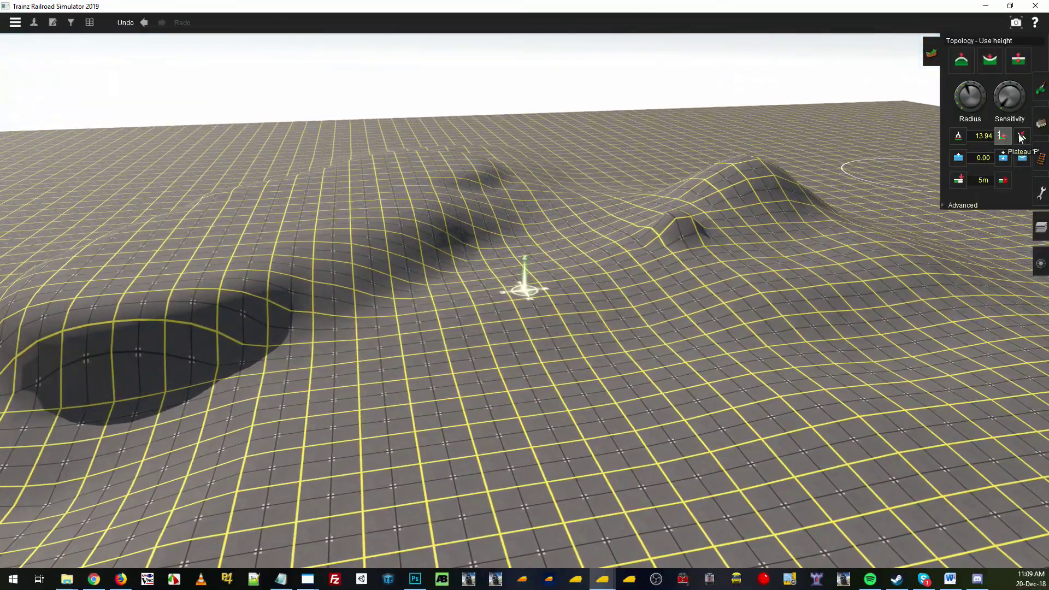
Switch to Plateau, set a medium sensitivity and level part of the ridge's steep side.
{"action": "left_click", "coordinate": [1020, 136]}
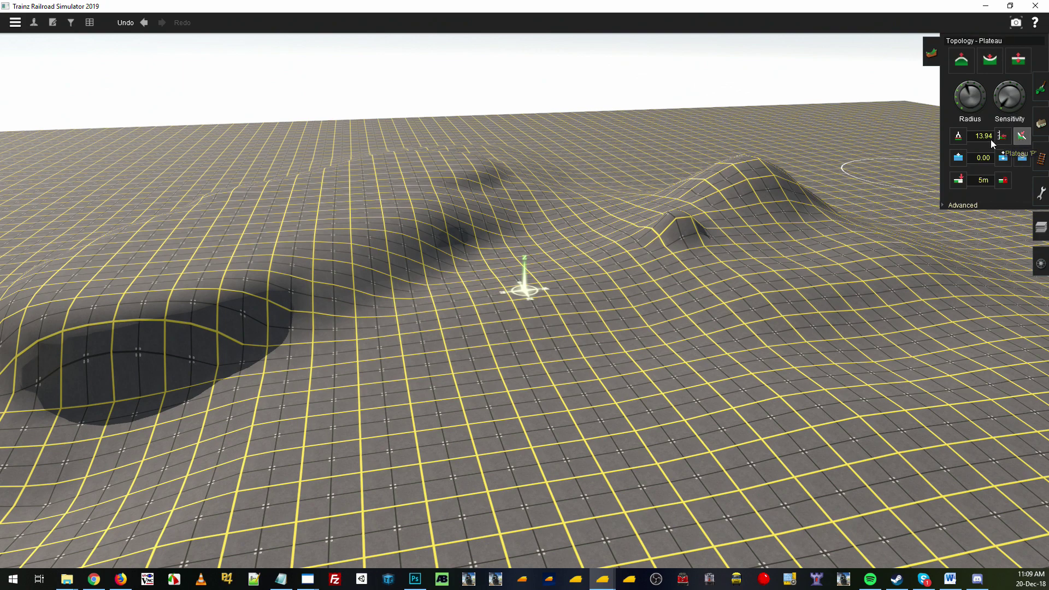
{"action": "key", "text": "Left"}
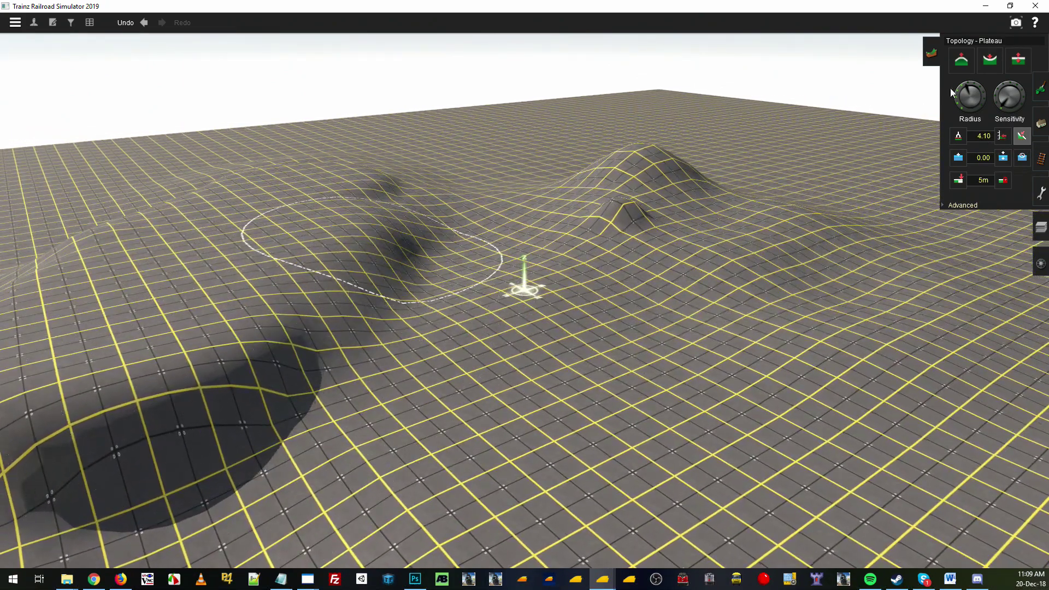
{"action": "left_click_drag", "start_coordinate": [1001, 107], "coordinate": [1010, 77]}
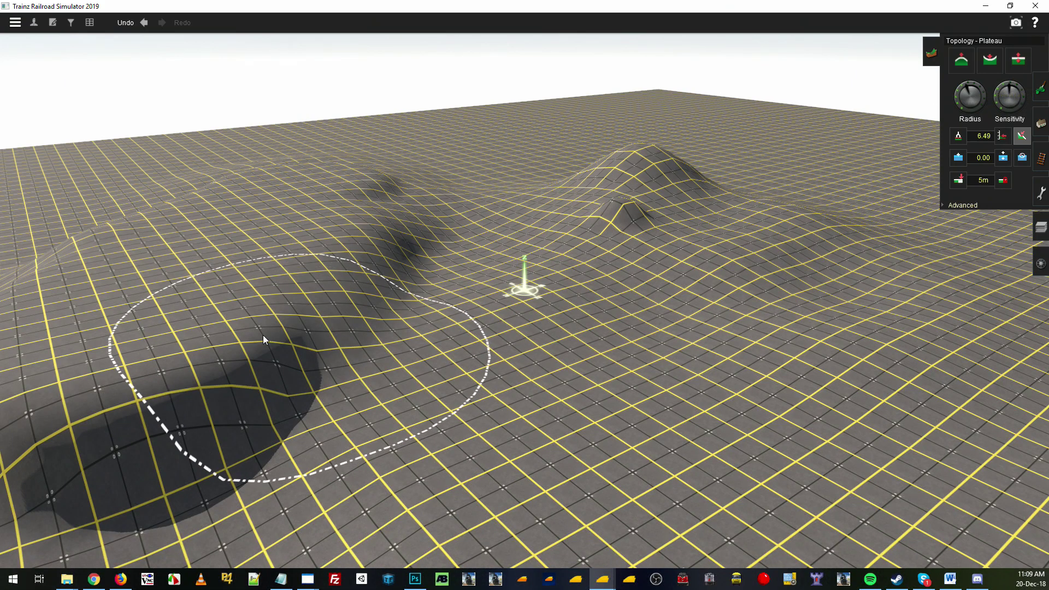
{"action": "mouse_move", "coordinate": [264, 335]}
{"action": "left_mouse_down"}
{"action": "mouse_move", "coordinate": [288, 349]}
{"action": "mouse_move", "coordinate": [326, 300]}
{"action": "left_mouse_up"}
Continue the Plateau tool along the ridge's slope and over its dark steep end.
{"action": "mouse_move", "coordinate": [326, 301]}
{"action": "right_mouse_down"}
{"action": "mouse_move", "coordinate": [562, 311]}
{"action": "mouse_move", "coordinate": [667, 329]}
{"action": "right_mouse_up"}
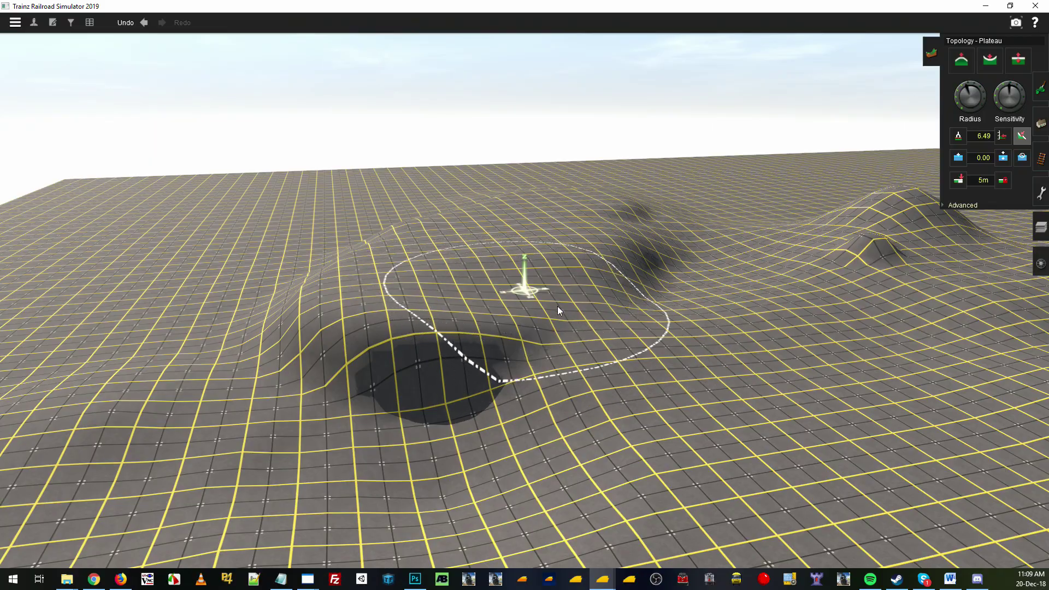
{"action": "right_click", "coordinate": [590, 290]}
{"action": "scroll", "coordinate": [462, 304], "scroll_direction": "up", "scroll_amount": 2}
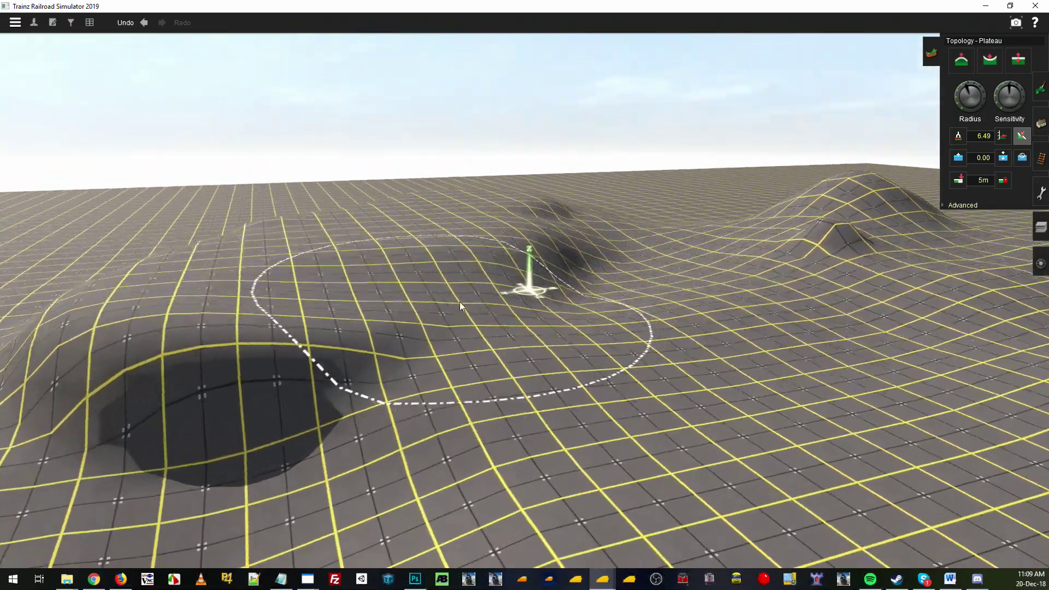
{"action": "key", "text": "w"}
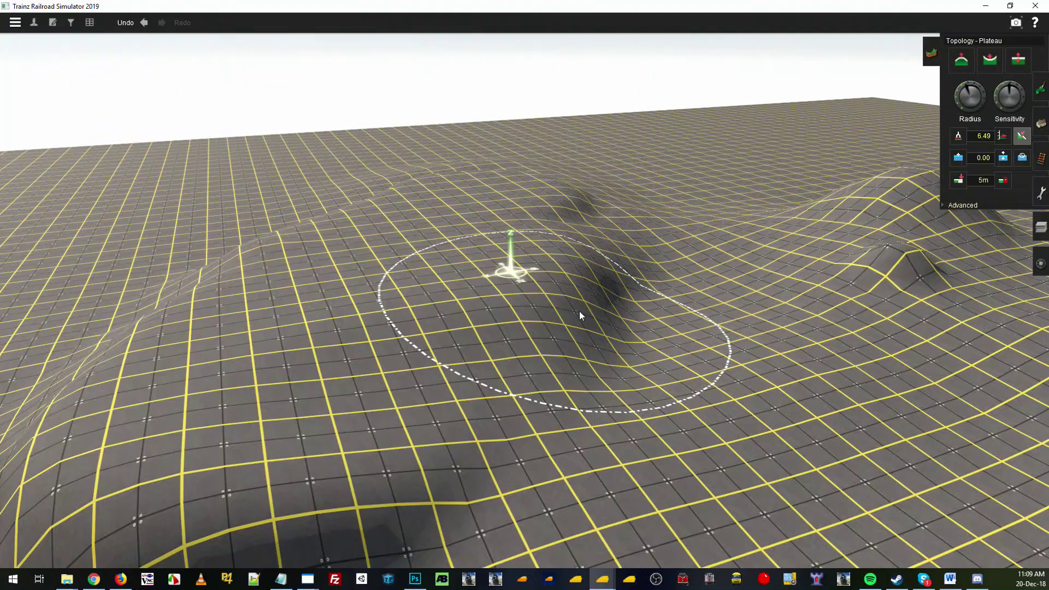
{"action": "key", "text": "Left"}
{"action": "left_click_drag", "start_coordinate": [636, 247], "coordinate": [495, 392]}
{"action": "key", "text": "s"}
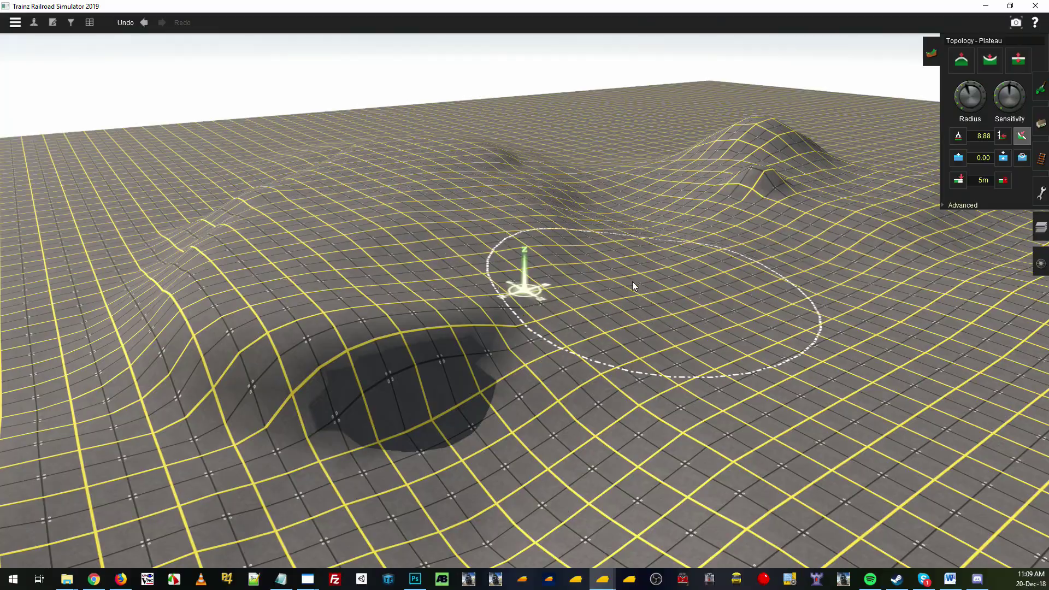
{"action": "mouse_move", "coordinate": [354, 323]}
{"action": "left_mouse_down"}
{"action": "mouse_move", "coordinate": [414, 382]}
{"action": "mouse_move", "coordinate": [520, 276]}
{"action": "mouse_move", "coordinate": [313, 288]}
{"action": "mouse_move", "coordinate": [443, 316]}
{"action": "mouse_move", "coordinate": [299, 362]}
{"action": "left_mouse_up"}
Apply Plateau to the outer side of the ridge, evening out the slope down to the surrounding ground.
{"action": "key", "text": "Right"}
{"action": "right_click", "coordinate": [299, 361]}
{"action": "key", "text": "Right"}
{"action": "key", "text": "Down"}
{"action": "mouse_move", "coordinate": [522, 284]}
{"action": "left_mouse_down"}
{"action": "mouse_move", "coordinate": [217, 322]}
{"action": "mouse_move", "coordinate": [416, 314]}
{"action": "left_mouse_up"}
{"action": "key", "text": "Right"}
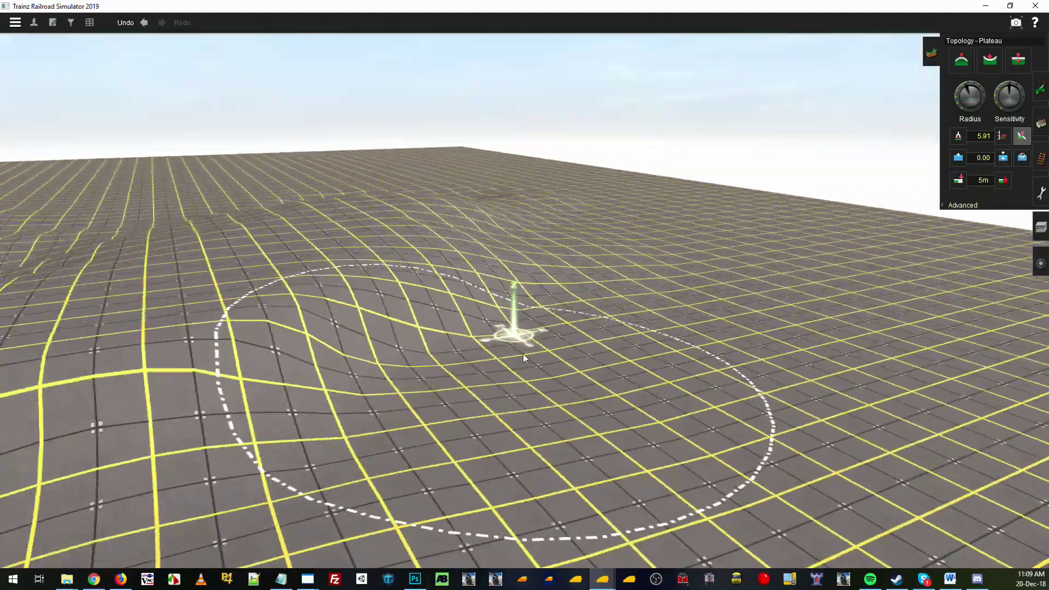
{"action": "key", "text": "Up"}
{"action": "mouse_move", "coordinate": [522, 354]}
{"action": "left_mouse_down"}
{"action": "mouse_move", "coordinate": [521, 274]}
{"action": "mouse_move", "coordinate": [402, 387]}
{"action": "mouse_move", "coordinate": [475, 287]}
{"action": "mouse_move", "coordinate": [475, 266]}
{"action": "mouse_move", "coordinate": [513, 226]}
{"action": "mouse_move", "coordinate": [672, 241]}
{"action": "mouse_move", "coordinate": [671, 281]}
{"action": "mouse_move", "coordinate": [759, 294]}
{"action": "left_mouse_up"}
Examine the smoothed ridge and the dip between it and the large hill from several viewpoints.
{"action": "key", "text": "Down"}
{"action": "key", "text": "Down"}
{"action": "key", "text": "Left"}
{"action": "key", "text": "Left"}
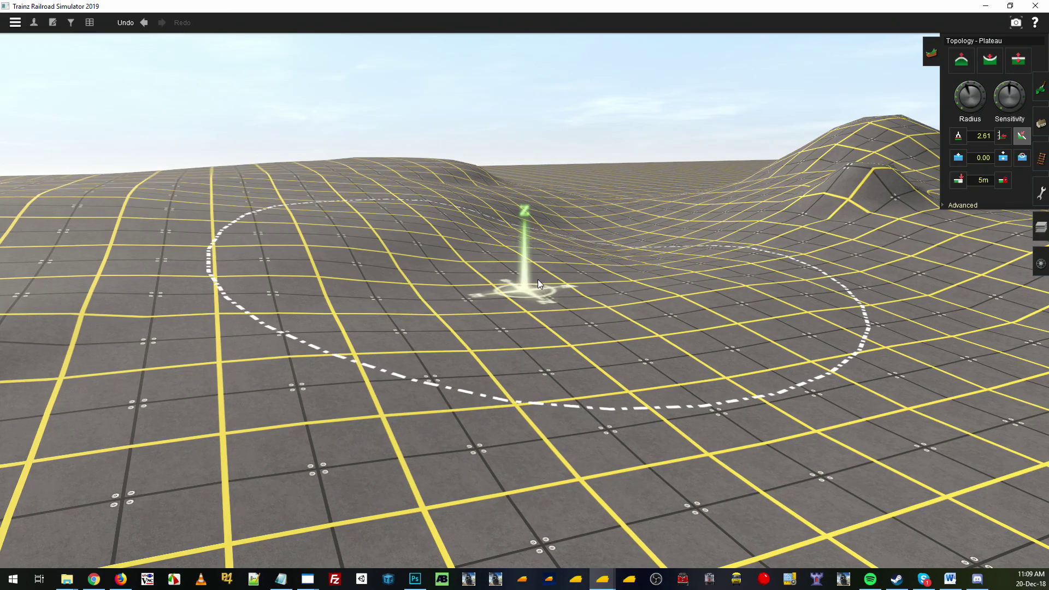
{"action": "right_click", "coordinate": [477, 299]}
{"action": "scroll", "coordinate": [510, 291], "scroll_direction": "down", "scroll_amount": 3}
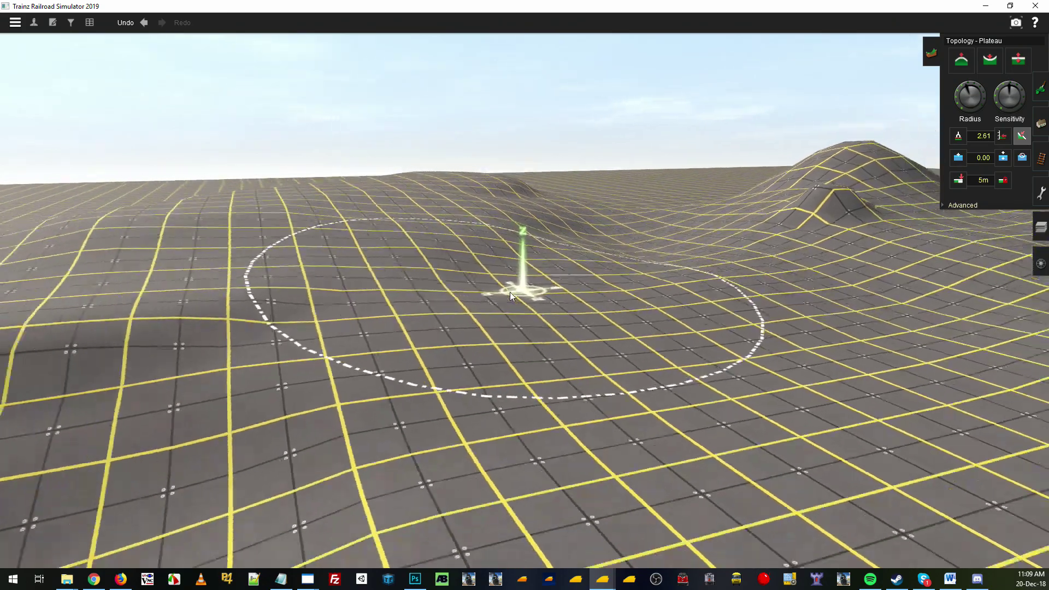
{"action": "key", "text": "Right"}
{"action": "right_click", "coordinate": [620, 246]}
{"action": "right_click", "coordinate": [443, 274]}
{"action": "key", "text": "Up"}
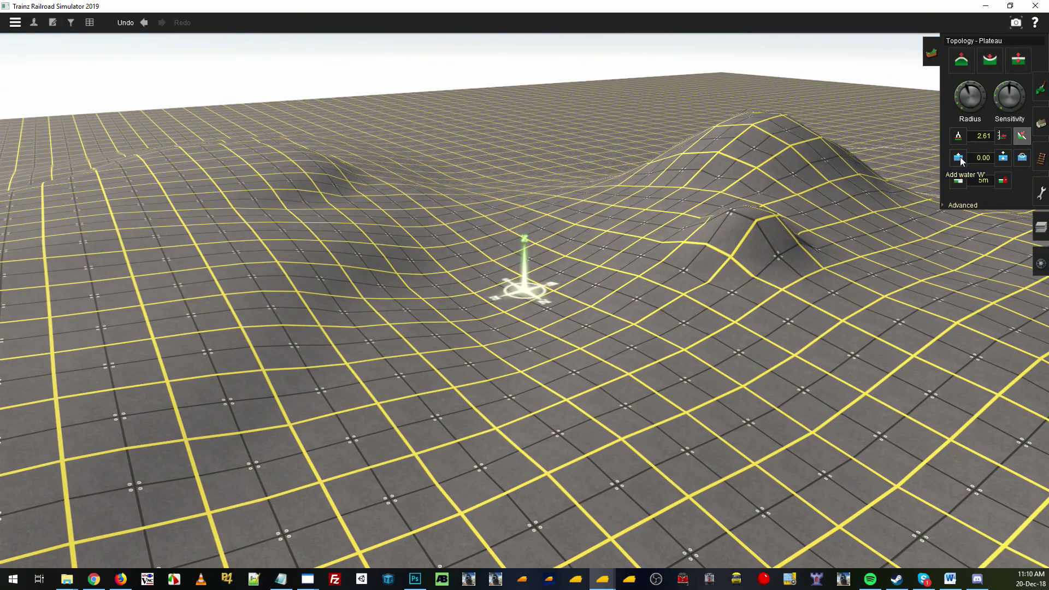
Carve a deep valley between the smoothed ridge and the large hill with Height down.
{"action": "right_click", "coordinate": [505, 382]}
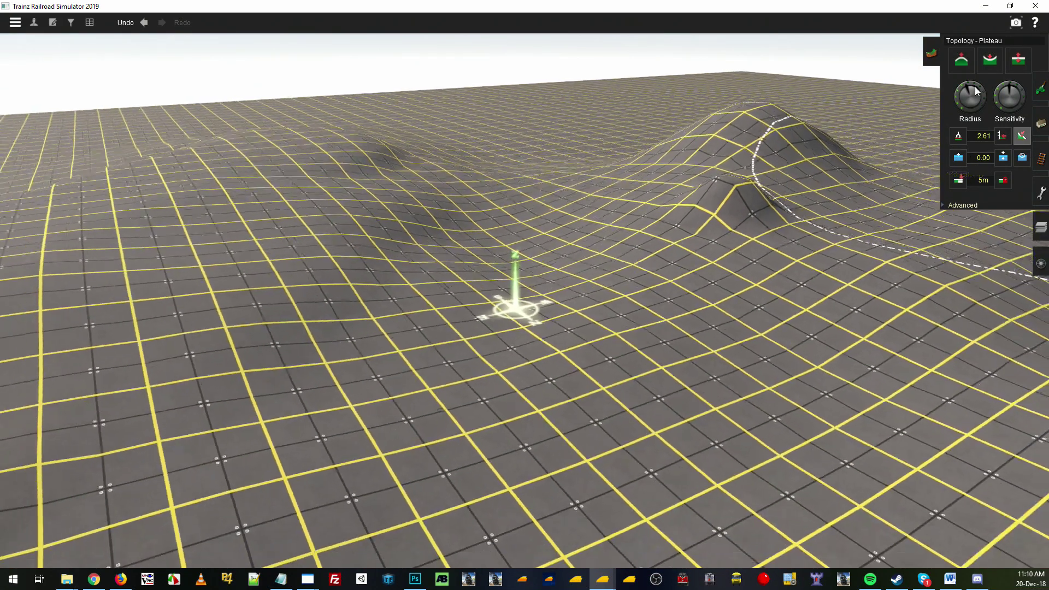
{"action": "left_click", "coordinate": [989, 68]}
{"action": "mouse_move", "coordinate": [500, 325]}
{"action": "left_mouse_down"}
{"action": "mouse_move", "coordinate": [468, 399]}
{"action": "mouse_move", "coordinate": [492, 385]}
{"action": "mouse_move", "coordinate": [514, 254]}
{"action": "mouse_move", "coordinate": [510, 412]}
{"action": "mouse_move", "coordinate": [591, 270]}
{"action": "mouse_move", "coordinate": [571, 273]}
{"action": "mouse_move", "coordinate": [660, 353]}
{"action": "mouse_move", "coordinate": [566, 311]}
{"action": "mouse_move", "coordinate": [569, 322]}
{"action": "left_mouse_up"}
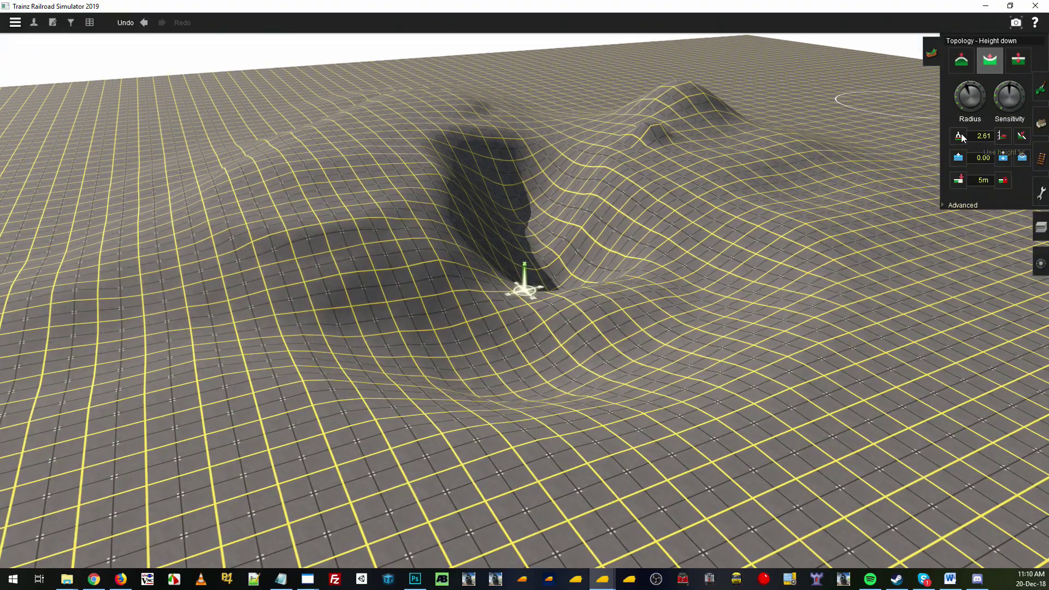
Sample a height of -9.72 from the bottom of the valley with Get height.
{"action": "left_click", "coordinate": [958, 135]}
{"action": "left_click", "coordinate": [533, 273]}
{"action": "left_click", "coordinate": [527, 306]}
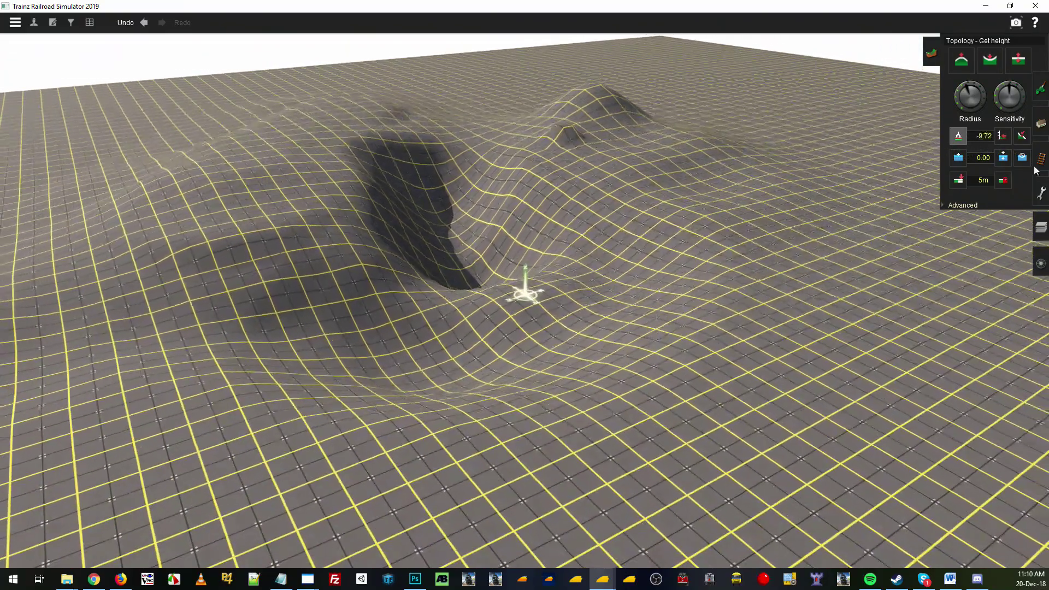
Level the valley floor to the sampled height with Use height and inspect it close up.
{"action": "left_click", "coordinate": [1003, 136]}
{"action": "mouse_move", "coordinate": [438, 343]}
{"action": "left_mouse_down"}
{"action": "mouse_move", "coordinate": [474, 294]}
{"action": "mouse_move", "coordinate": [449, 199]}
{"action": "mouse_move", "coordinate": [491, 234]}
{"action": "mouse_move", "coordinate": [437, 343]}
{"action": "mouse_move", "coordinate": [406, 316]}
{"action": "mouse_move", "coordinate": [450, 280]}
{"action": "left_mouse_up"}
{"action": "scroll", "coordinate": [450, 282], "scroll_direction": "up", "scroll_amount": 10}
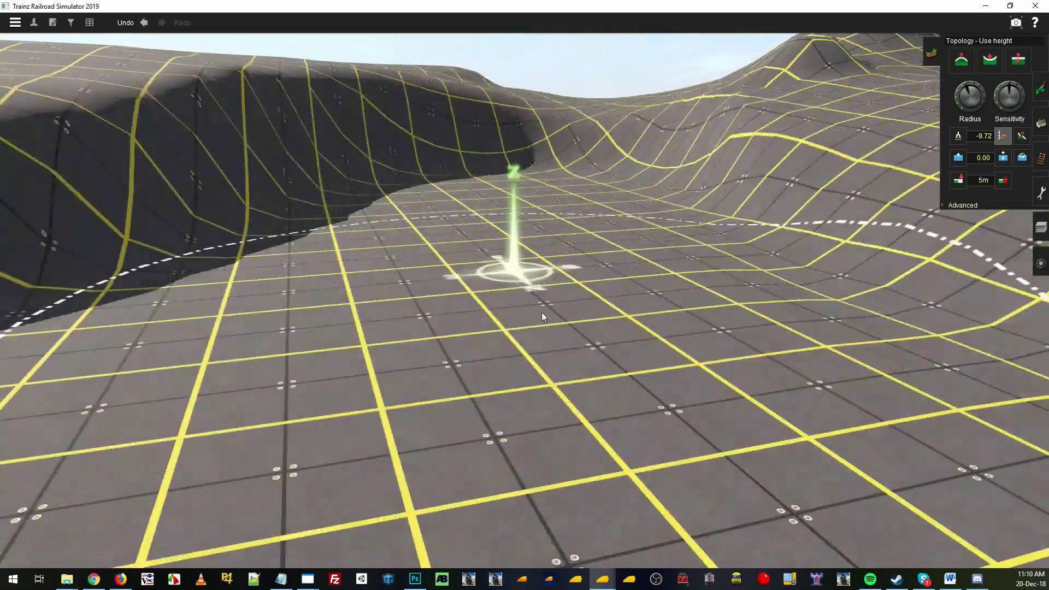
{"action": "scroll", "coordinate": [555, 327], "scroll_direction": "down", "scroll_amount": 10}
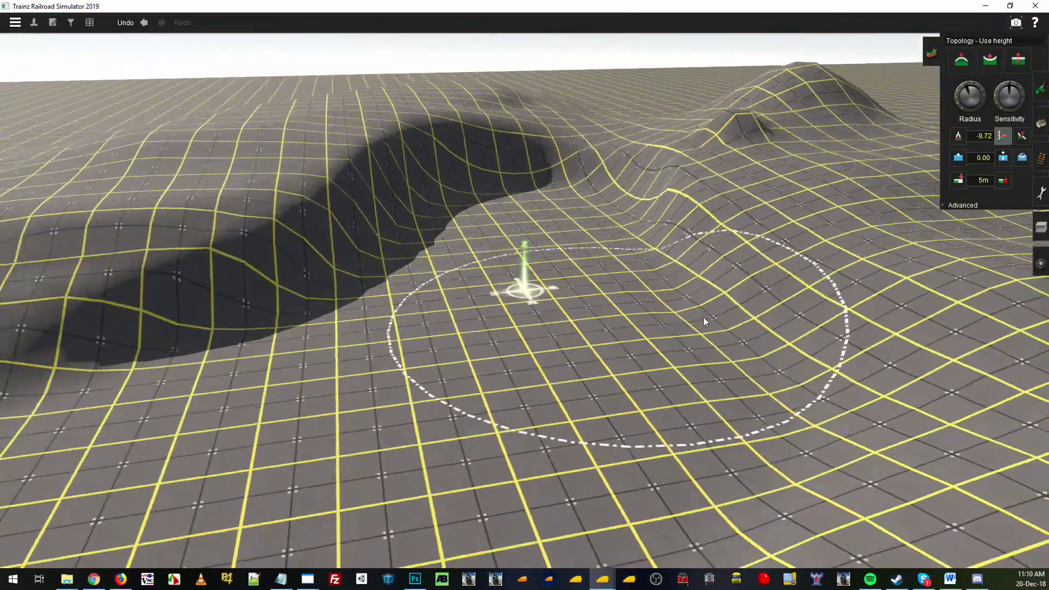
Fill the flattened valley with water at height 0.00 using Add water.
{"action": "left_click", "coordinate": [958, 159]}
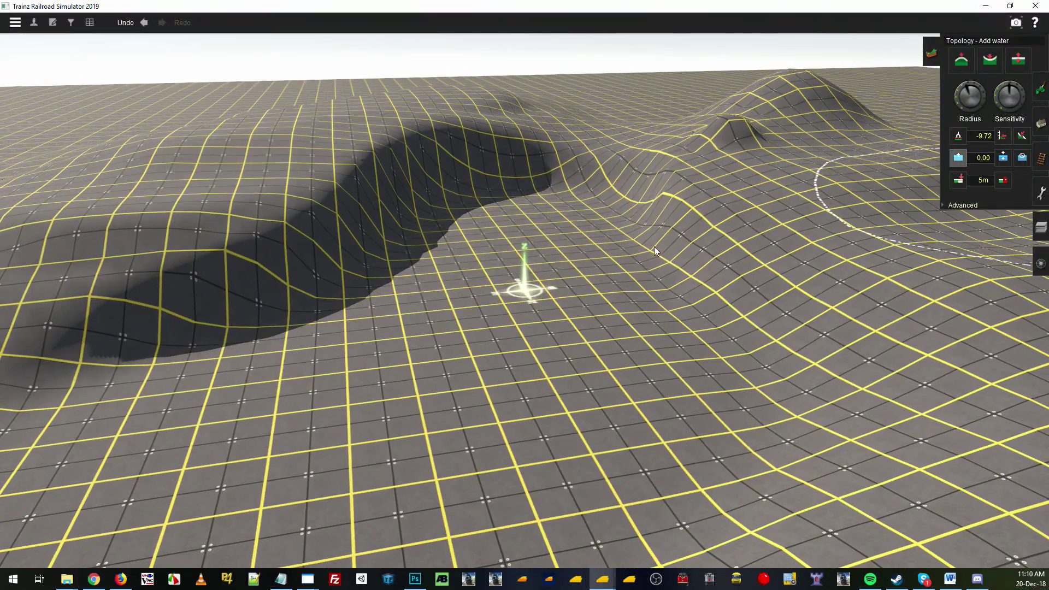
{"action": "key", "text": "Left"}
{"action": "mouse_move", "coordinate": [507, 242]}
{"action": "left_mouse_down"}
{"action": "mouse_move", "coordinate": [418, 203]}
{"action": "mouse_move", "coordinate": [234, 372]}
{"action": "mouse_move", "coordinate": [336, 375]}
{"action": "left_mouse_up"}
{"action": "right_click", "coordinate": [341, 375]}
{"action": "mouse_move", "coordinate": [375, 262]}
{"action": "left_mouse_down"}
{"action": "mouse_move", "coordinate": [508, 432]}
{"action": "mouse_move", "coordinate": [760, 331]}
{"action": "mouse_move", "coordinate": [529, 150]}
{"action": "mouse_move", "coordinate": [366, 78]}
{"action": "left_mouse_up"}
Inspect the new lake and its jagged shoreline from low and high viewpoints.
{"action": "right_click", "coordinate": [759, 330]}
{"action": "key", "text": "Left"}
{"action": "right_click_drag", "start_coordinate": [366, 83], "coordinate": [334, 276]}
{"action": "key", "text": "Down"}
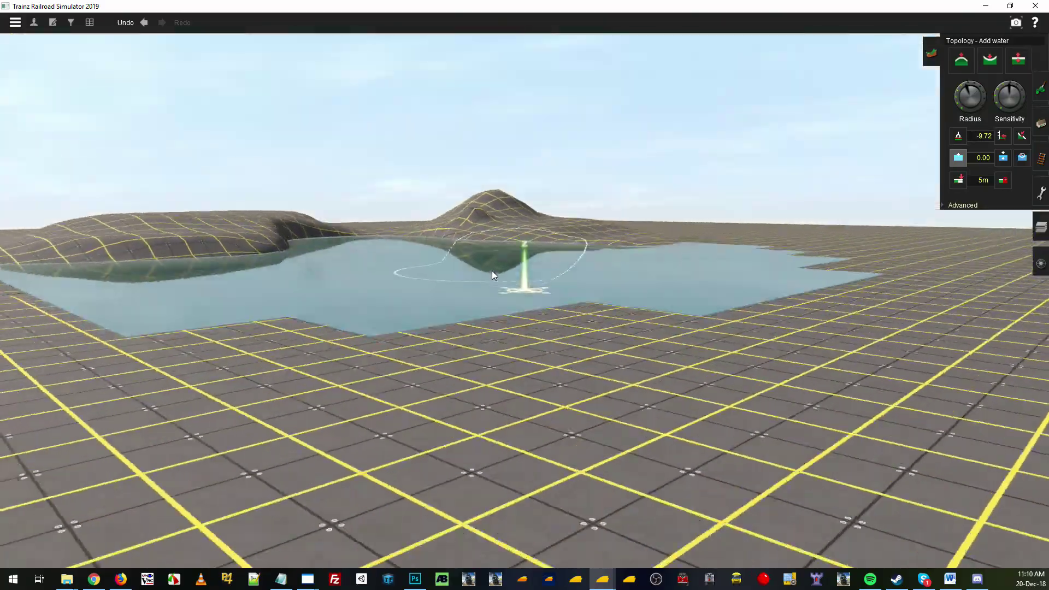
{"action": "key", "text": "Right"}
{"action": "key", "text": "Up"}
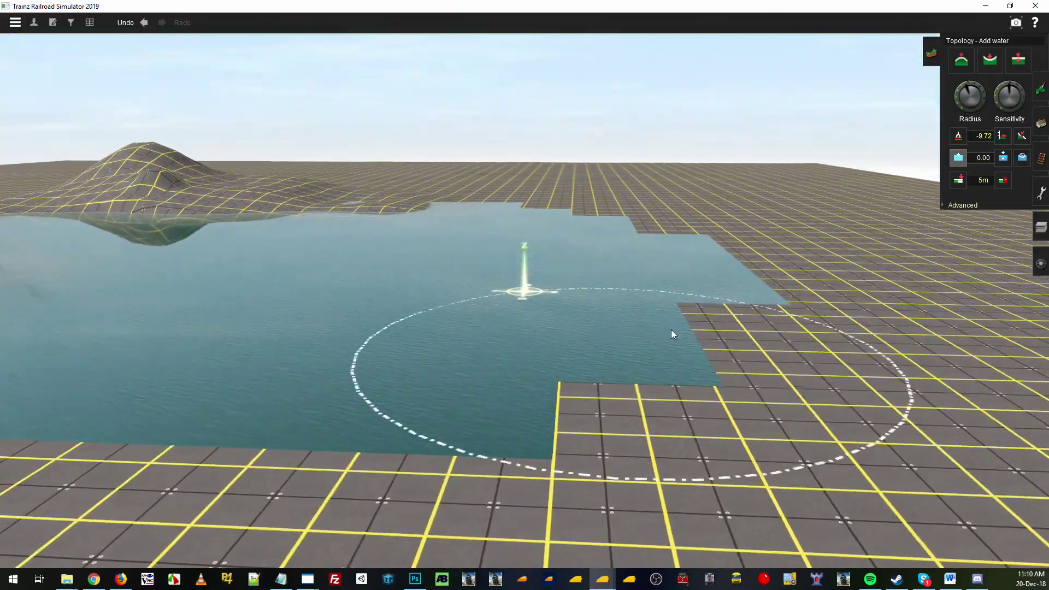
{"action": "right_click", "coordinate": [486, 296]}
{"action": "key", "text": "Left"}
{"action": "right_click_drag", "start_coordinate": [549, 230], "coordinate": [467, 394]}
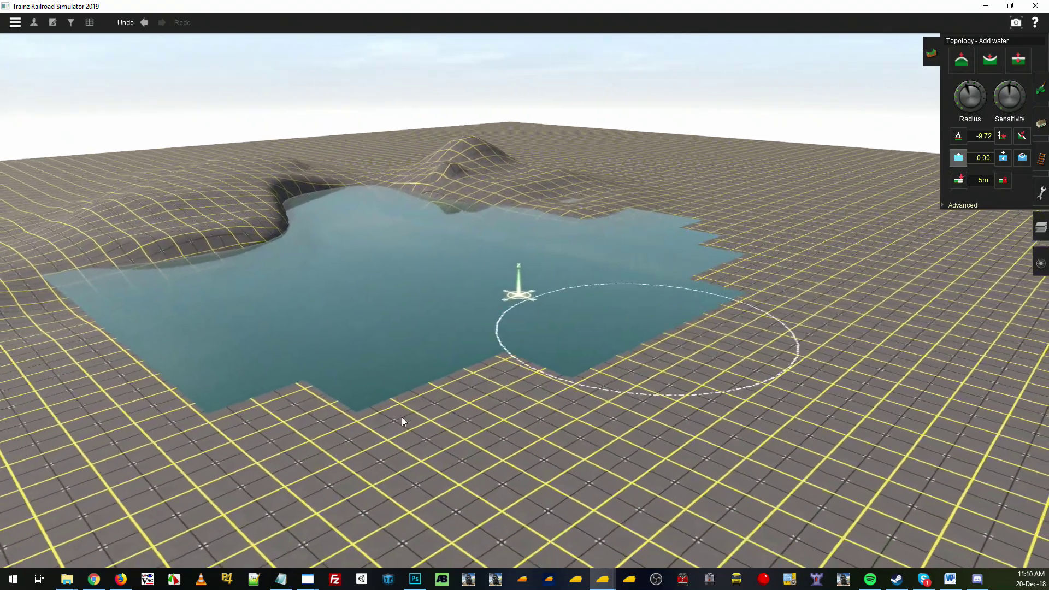
Lower the lake's surface to -3.95 with Adjust water height and inspect the shoreline from several viewpoints.
{"action": "right_click", "coordinate": [550, 219]}
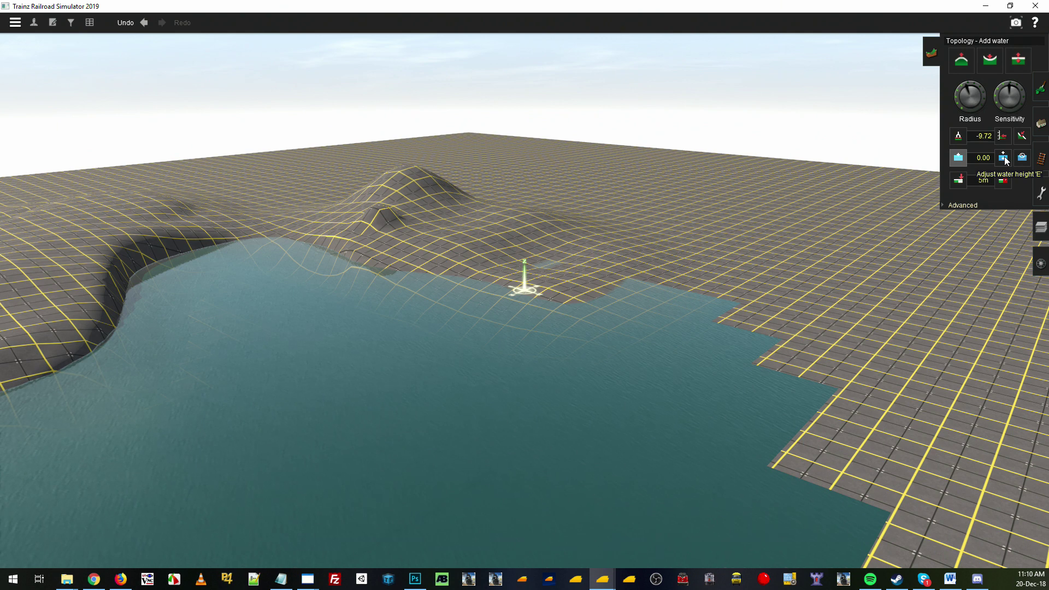
{"action": "left_click", "coordinate": [1005, 160]}
{"action": "left_click_drag", "start_coordinate": [358, 382], "coordinate": [337, 451]}
{"action": "right_click_drag", "start_coordinate": [338, 451], "coordinate": [539, 256]}
{"action": "right_click_drag", "start_coordinate": [526, 296], "coordinate": [557, 293]}
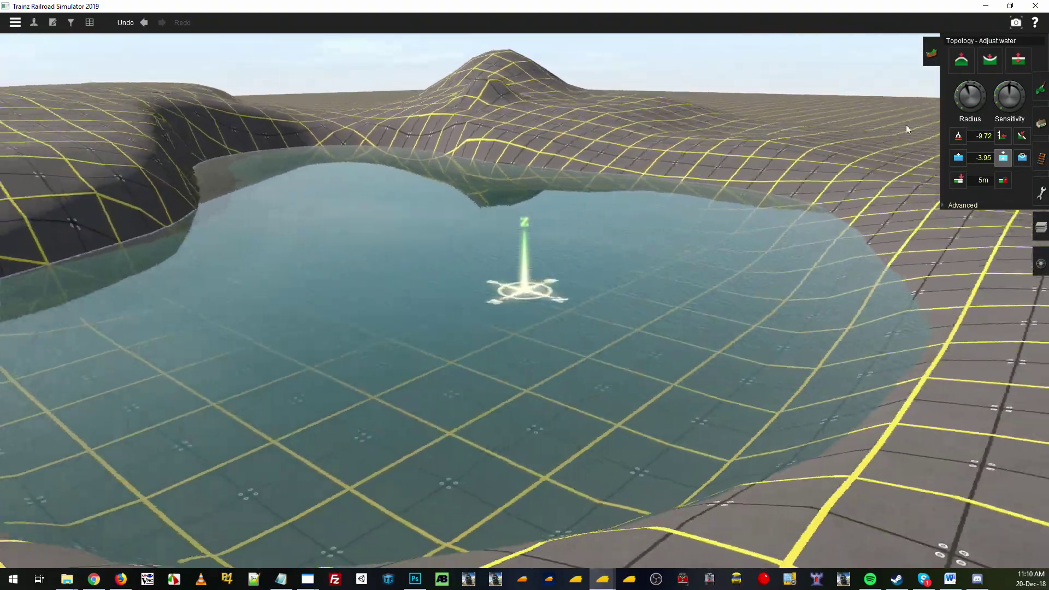
{"action": "key", "text": "Left"}
{"action": "right_click", "coordinate": [581, 319]}
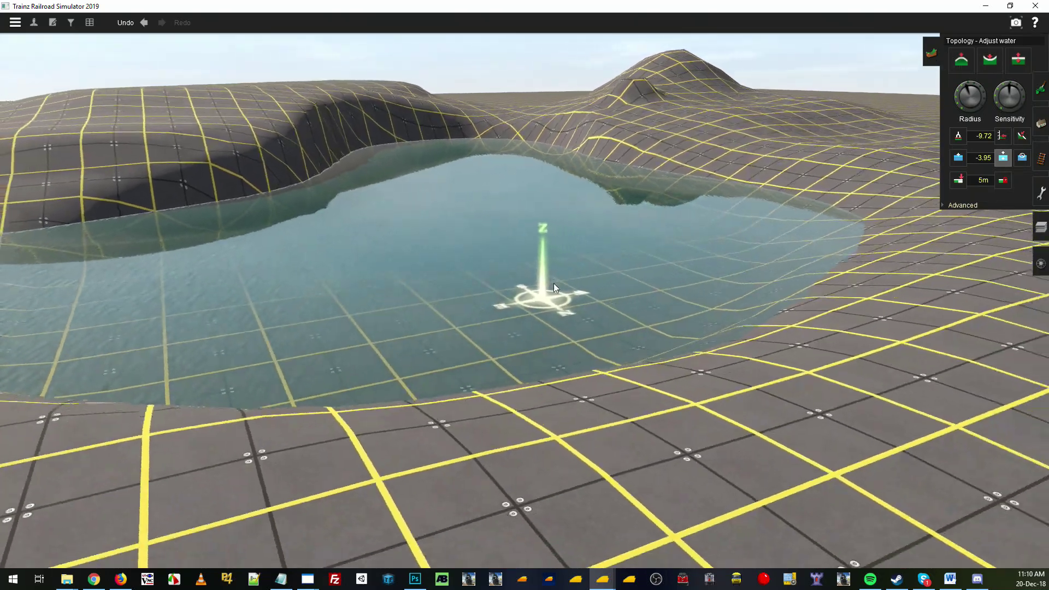
{"action": "scroll", "coordinate": [552, 285], "scroll_direction": "down", "scroll_amount": 4}
{"action": "key", "text": "Up"}
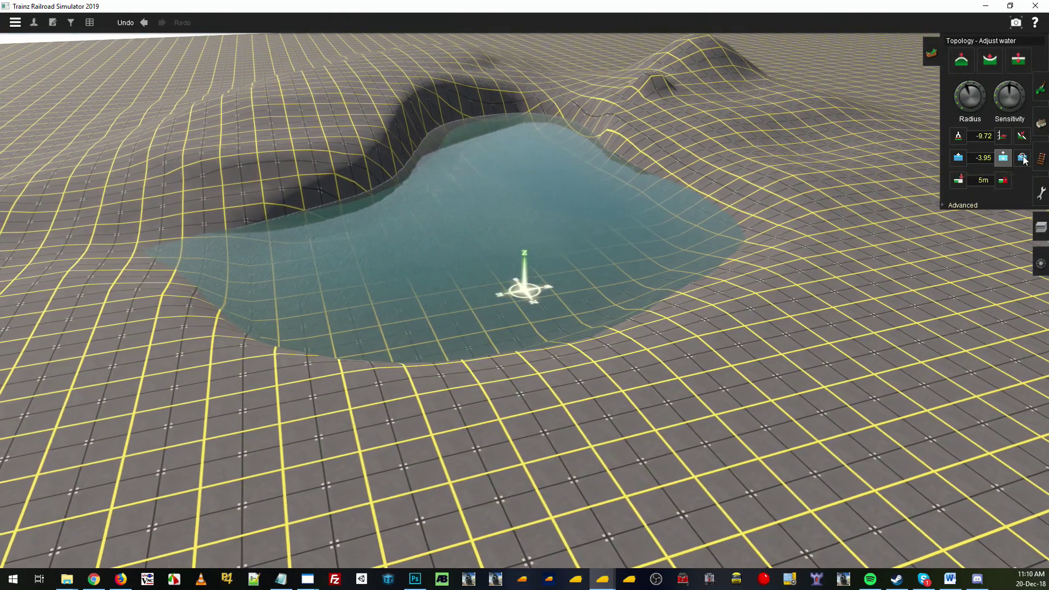
Try Remove water on the lake in the valley and undo each removal.
{"action": "left_click", "coordinate": [1022, 158]}
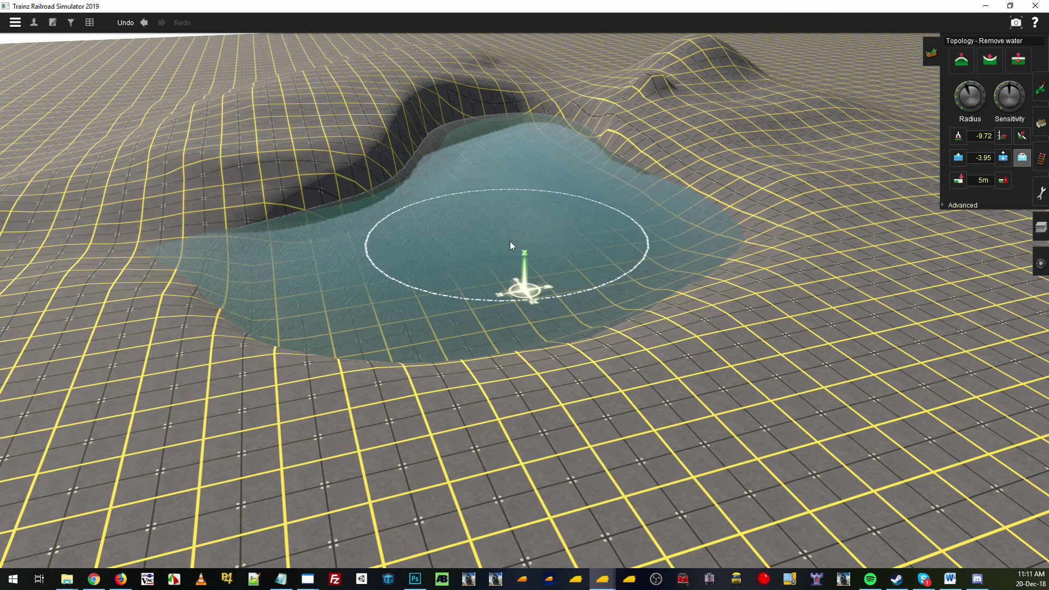
{"action": "mouse_move", "coordinate": [510, 241]}
{"action": "left_mouse_down"}
{"action": "mouse_move", "coordinate": [349, 275]}
{"action": "mouse_move", "coordinate": [498, 158]}
{"action": "mouse_move", "coordinate": [620, 181]}
{"action": "mouse_move", "coordinate": [483, 349]}
{"action": "mouse_move", "coordinate": [310, 337]}
{"action": "left_mouse_up"}
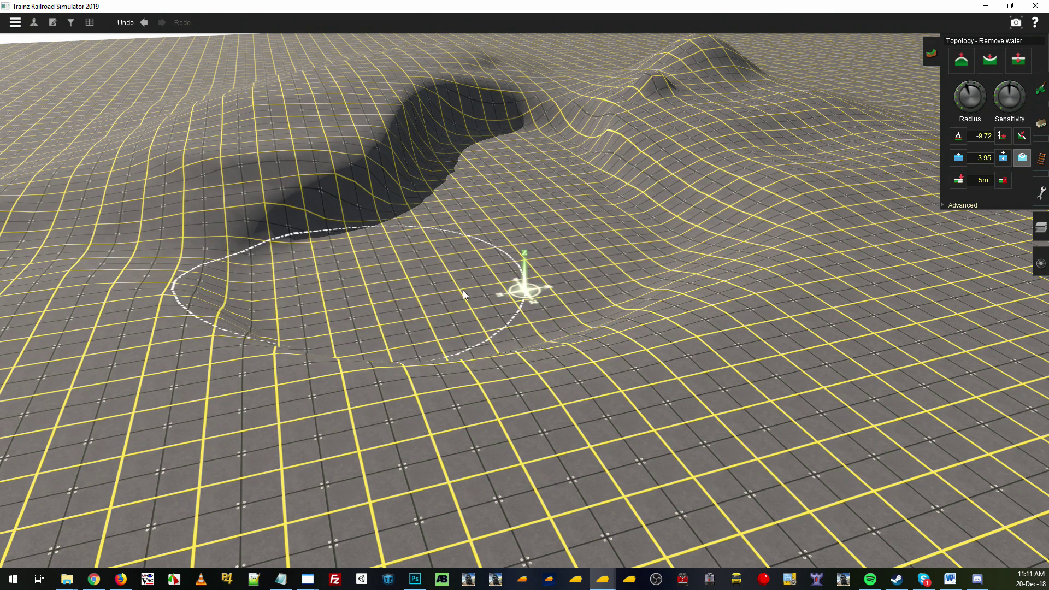
{"action": "left_click", "coordinate": [126, 23]}
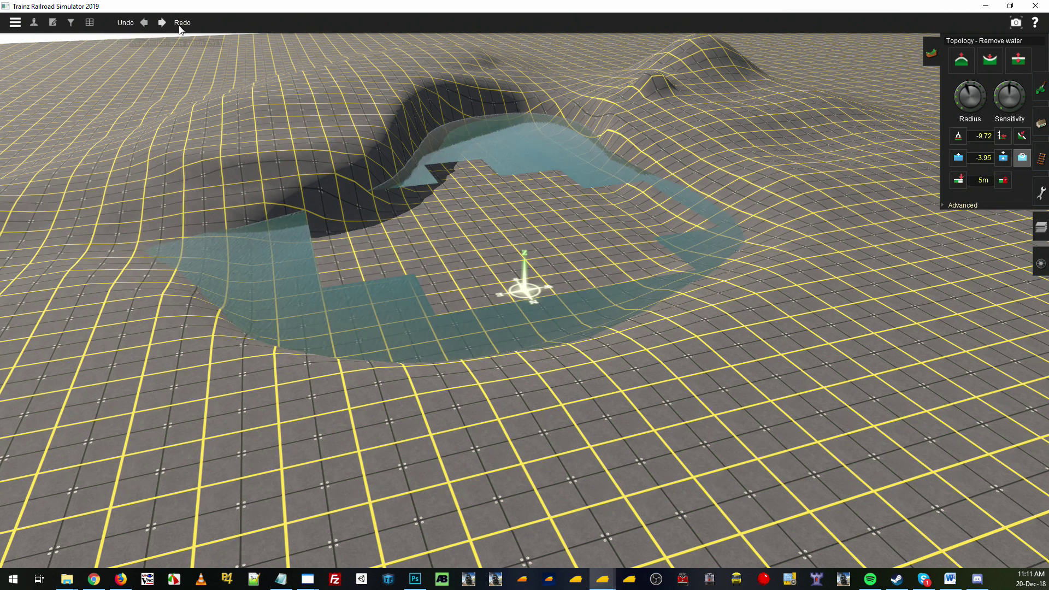
{"action": "left_click", "coordinate": [126, 23]}
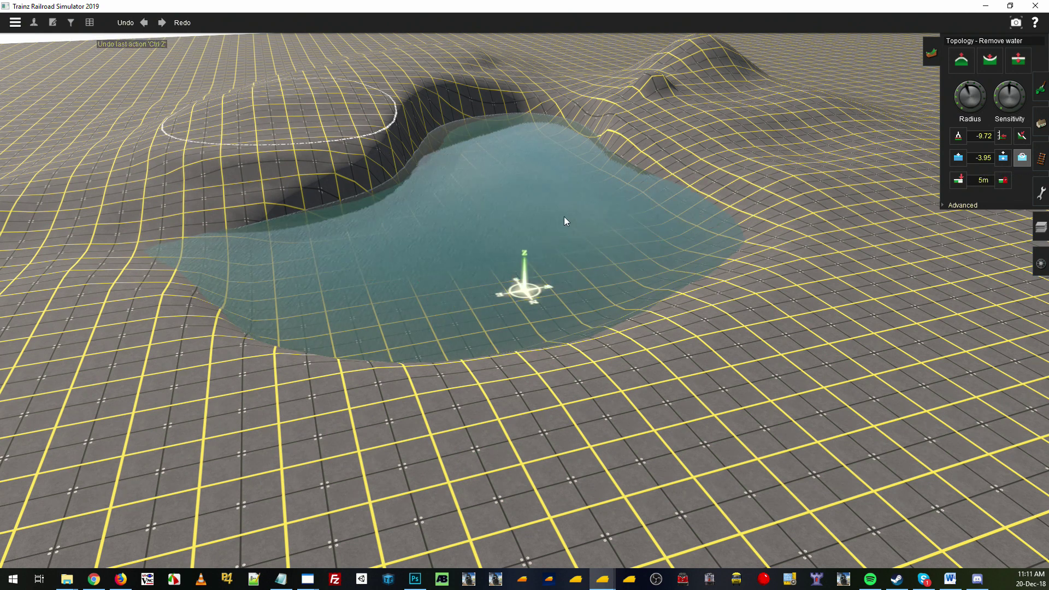
{"action": "scroll", "coordinate": [523, 226], "scroll_direction": "up", "scroll_amount": 5}
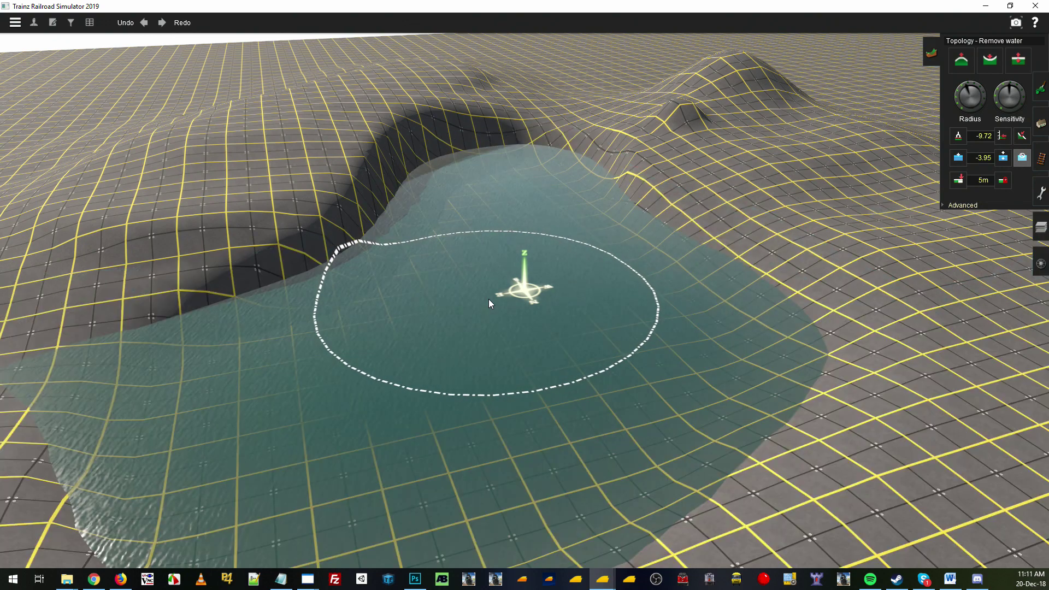
{"action": "left_click", "coordinate": [488, 300]}
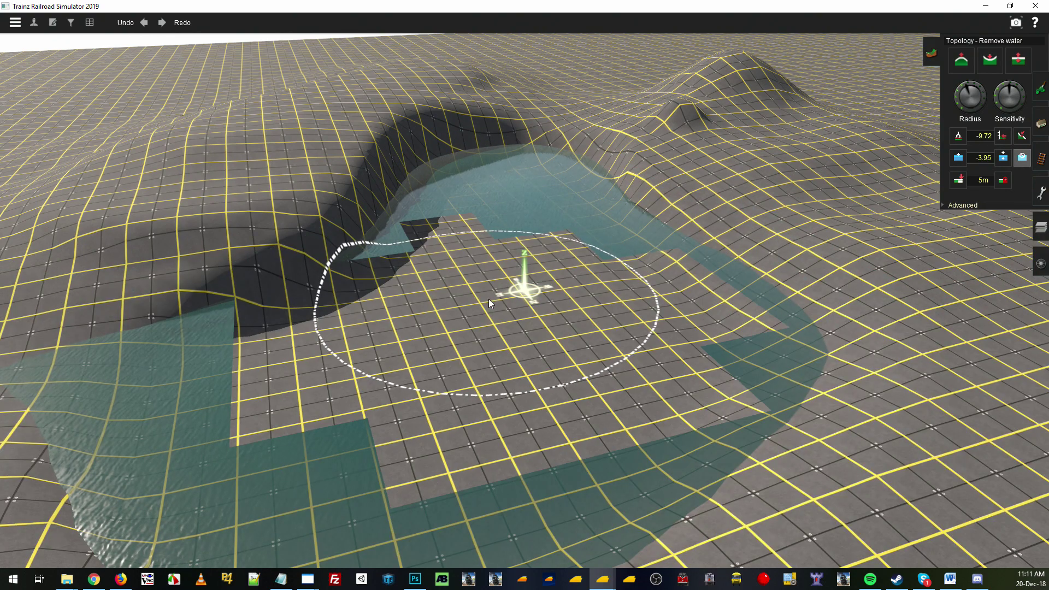
{"action": "key", "text": "ctrl+z"}
Expand the Advanced topology options while viewing the lake up close.
{"action": "right_click", "coordinate": [490, 310]}
{"action": "key", "text": "Down"}
{"action": "scroll", "coordinate": [484, 307], "scroll_direction": "up", "scroll_amount": 2}
{"action": "right_click", "coordinate": [343, 293]}
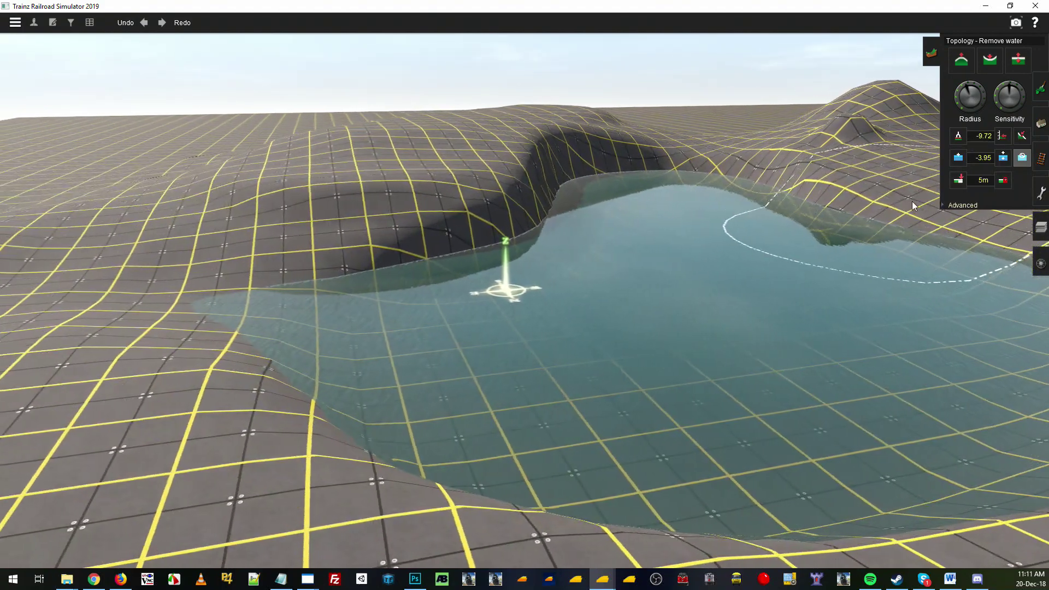
{"action": "left_click", "coordinate": [954, 205]}
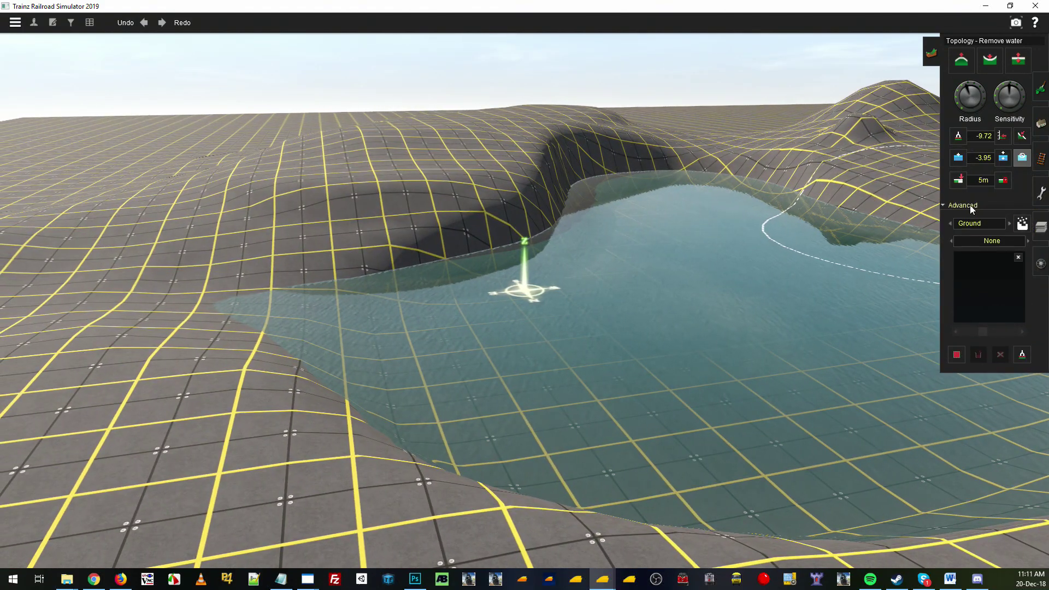
{"action": "right_click", "coordinate": [640, 321]}
{"action": "key", "text": "Up"}
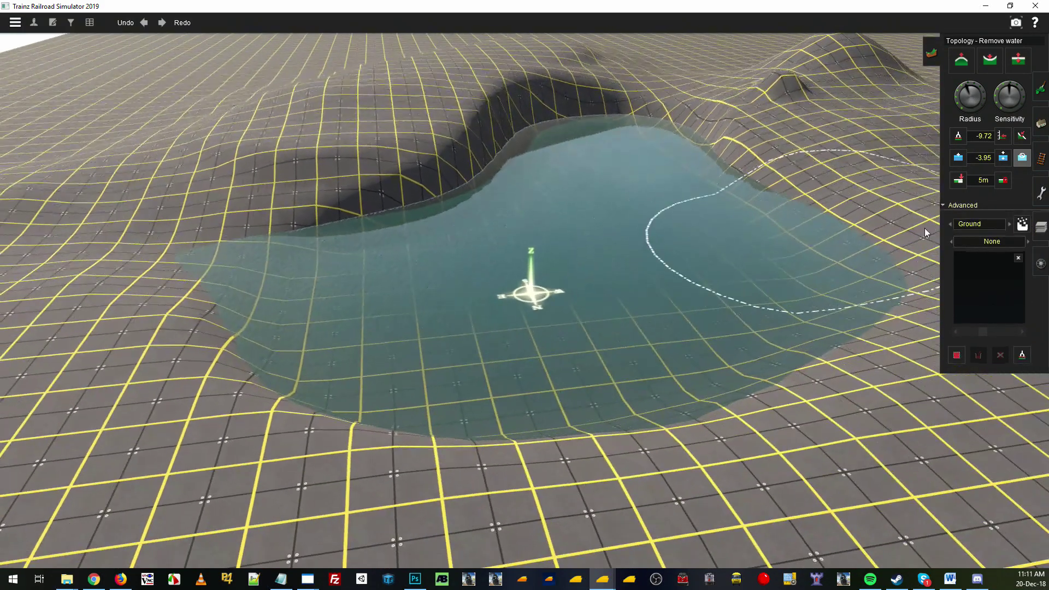
{"action": "key", "text": "Down"}
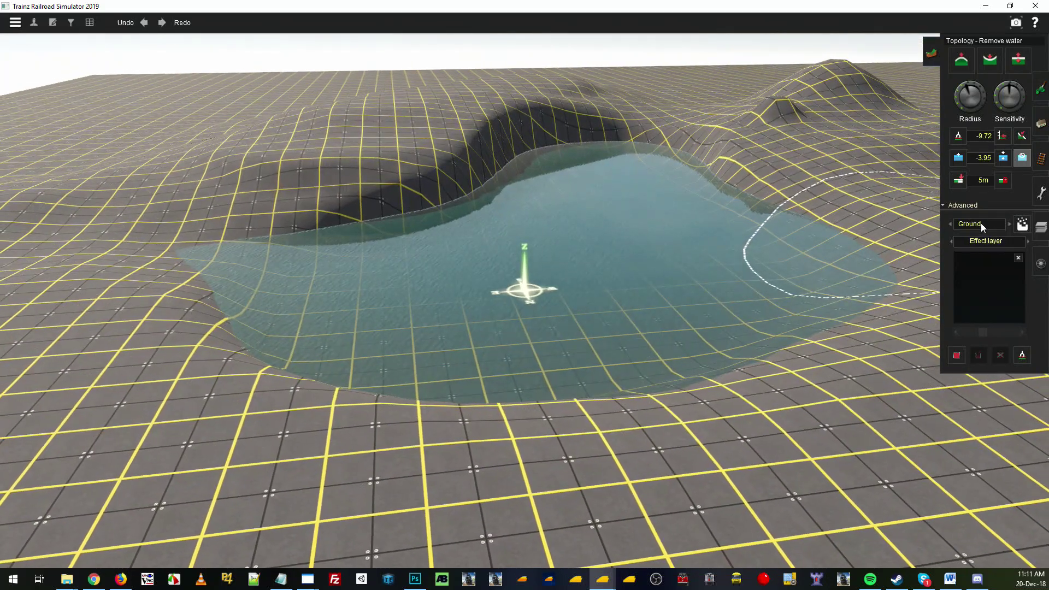
Review the Ground and Effect layer choices in the Advanced topology options, keeping Ground as the target.
{"action": "left_click", "coordinate": [981, 224]}
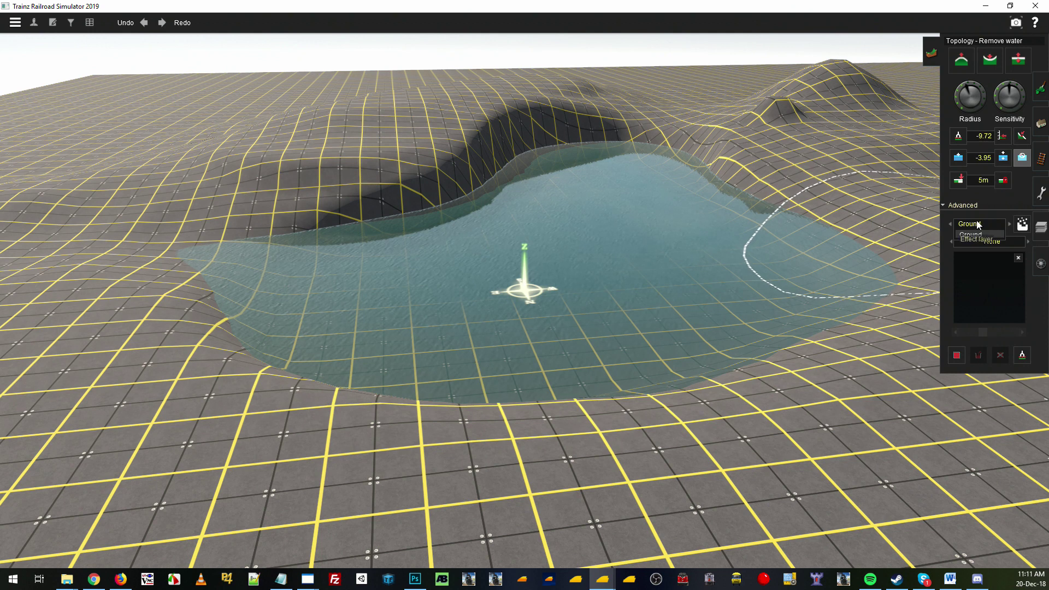
{"action": "left_click", "coordinate": [971, 224]}
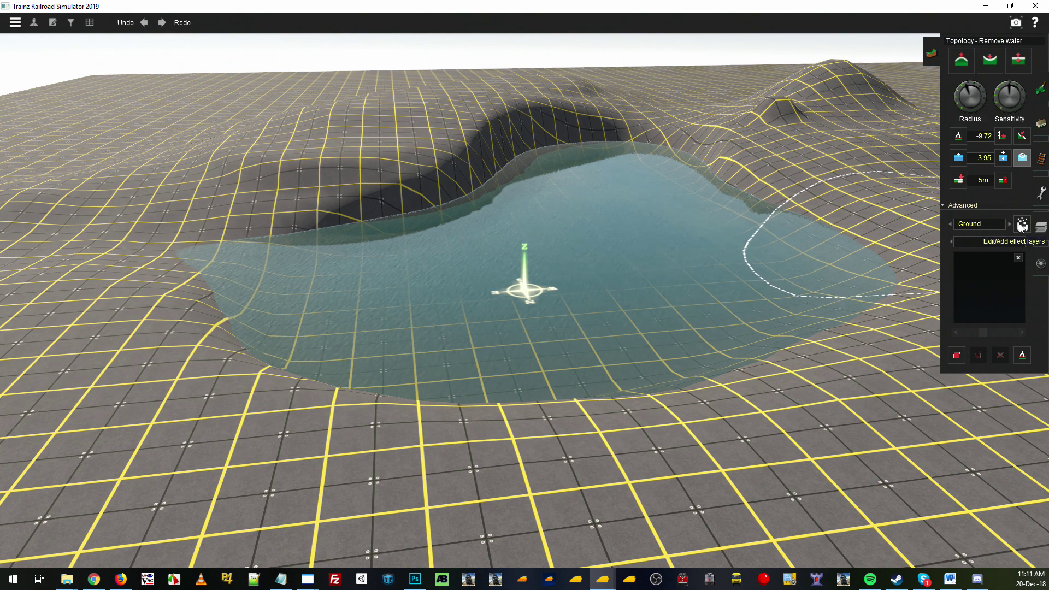
{"action": "right_click", "coordinate": [724, 237]}
{"action": "right_click", "coordinate": [425, 281]}
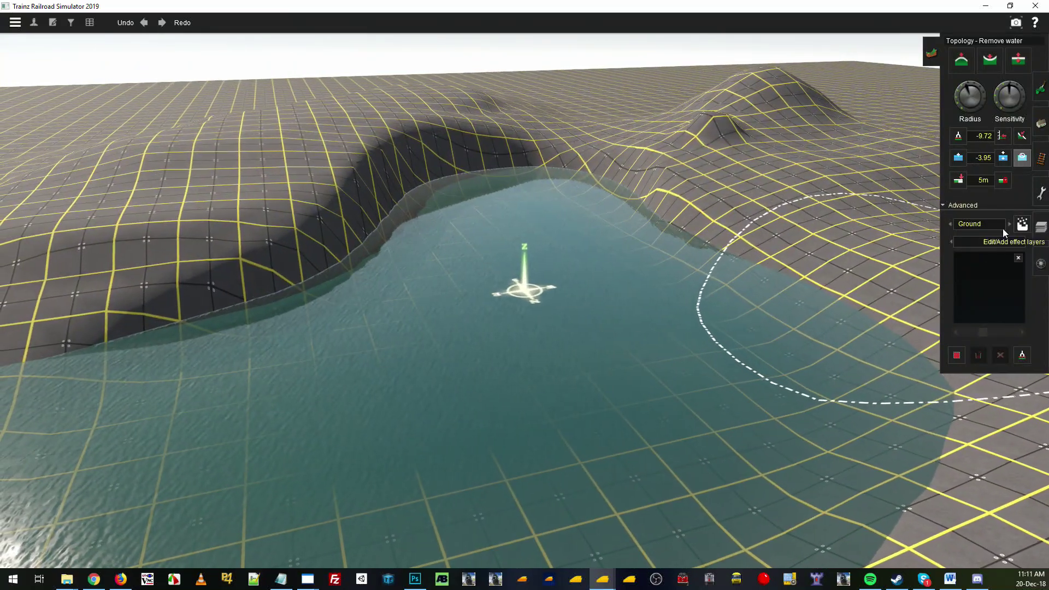
{"action": "right_click", "coordinate": [512, 365]}
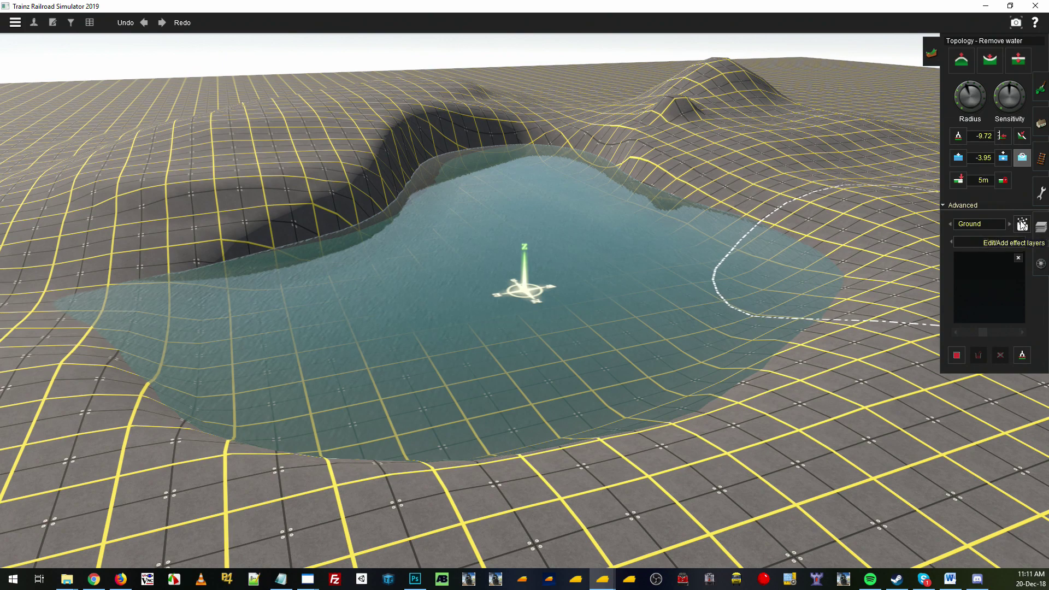
{"action": "left_click", "coordinate": [1015, 241]}
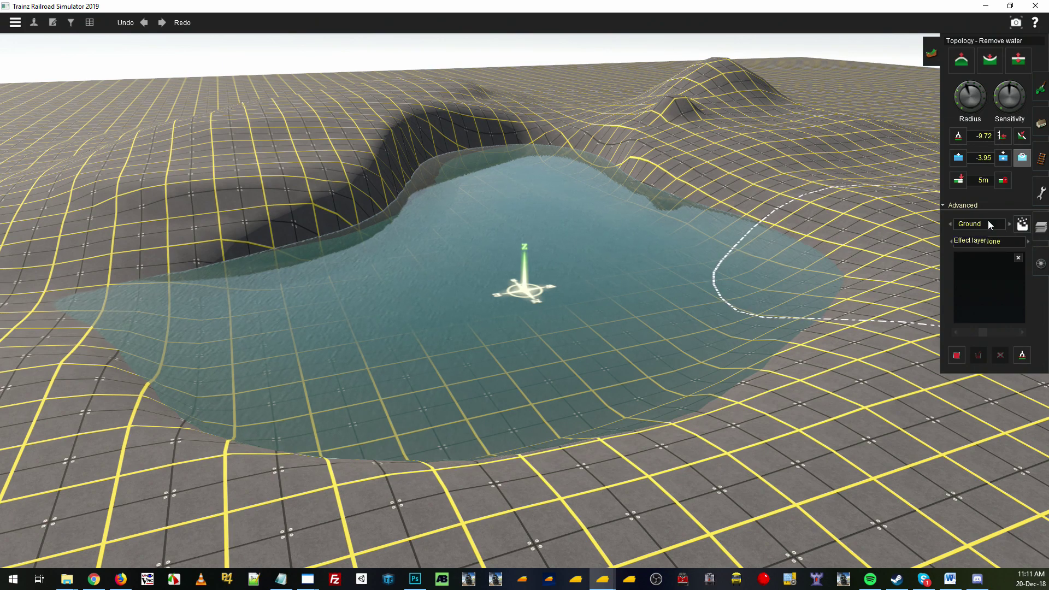
{"action": "left_click", "coordinate": [984, 222]}
{"action": "right_click", "coordinate": [835, 297]}
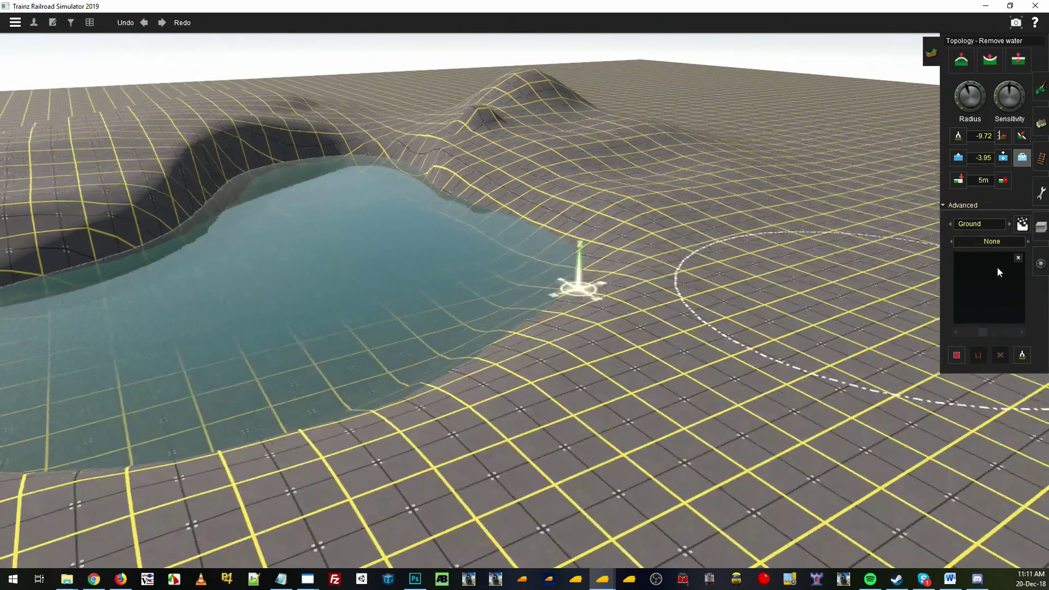
{"action": "key", "text": "Left"}
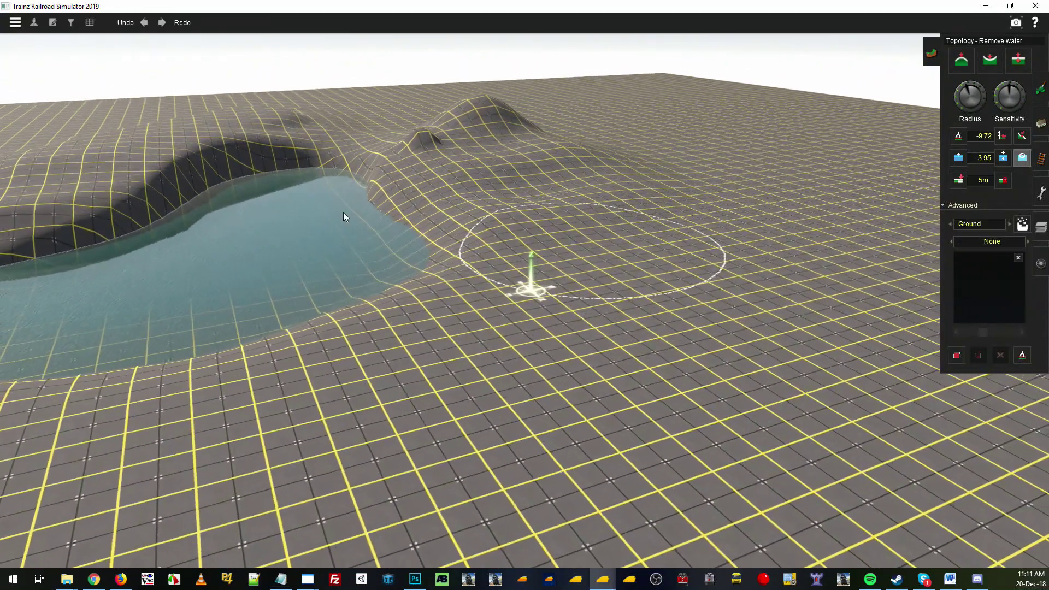
Add a new ground section with a 5m grid beyond the existing baseboard's edge.
{"action": "left_click", "coordinate": [958, 181]}
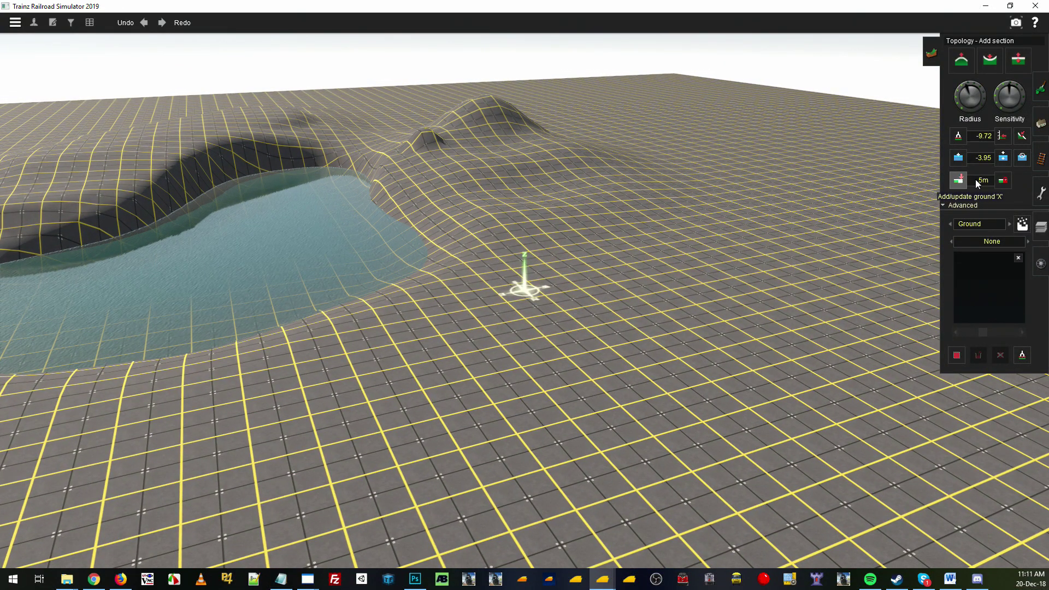
{"action": "key", "text": "Left"}
{"action": "key", "text": "Left"}
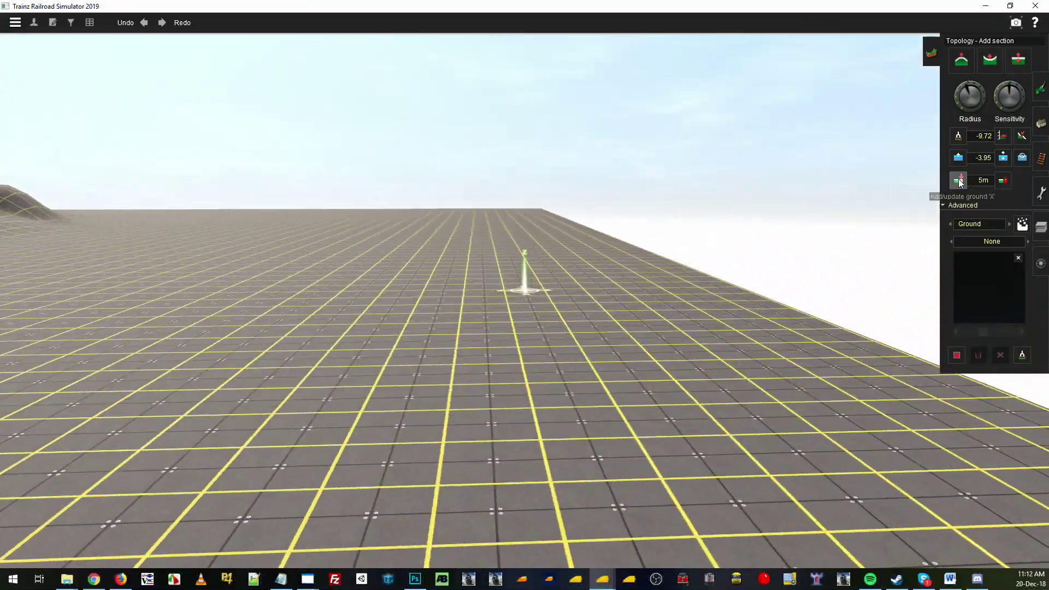
{"action": "key", "text": "Up"}
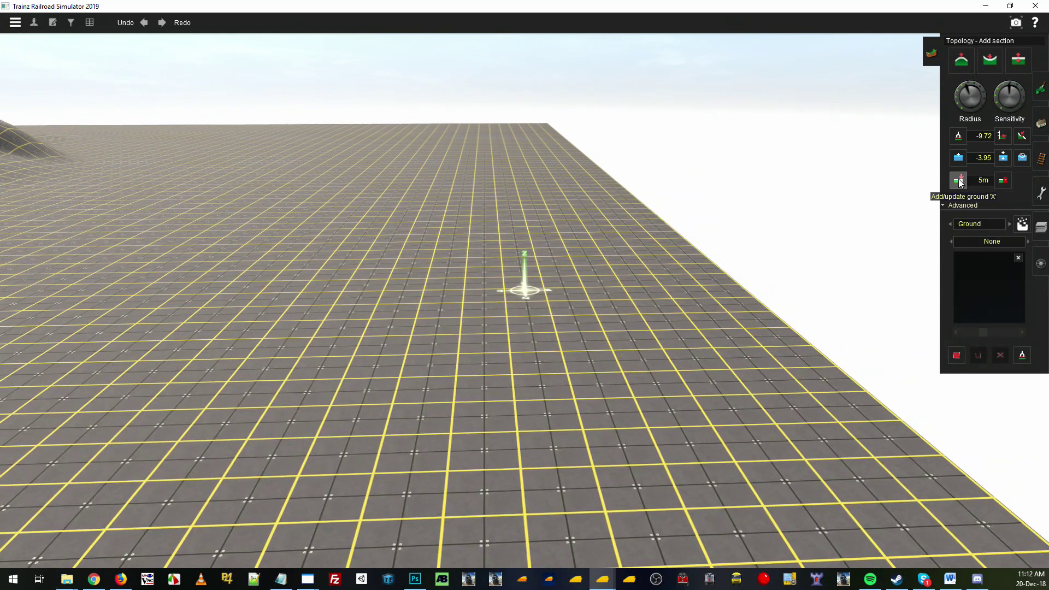
{"action": "left_click", "coordinate": [827, 253]}
{"action": "right_click_drag", "start_coordinate": [827, 252], "coordinate": [504, 285]}
{"action": "scroll", "coordinate": [503, 284], "scroll_direction": "down", "scroll_amount": 6}
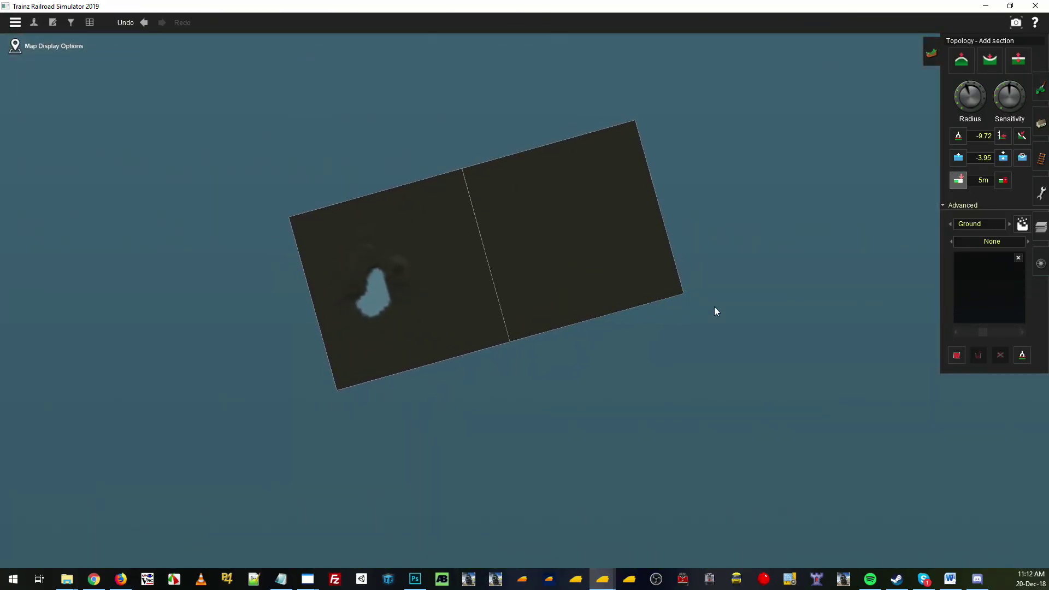
Examine the two joined baseboards from overhead and from low viewpoints across the new section.
{"action": "scroll", "coordinate": [478, 270], "scroll_direction": "up", "scroll_amount": 3}
{"action": "scroll", "coordinate": [495, 269], "scroll_direction": "down", "scroll_amount": 3}
{"action": "scroll", "coordinate": [541, 266], "scroll_direction": "up", "scroll_amount": 4}
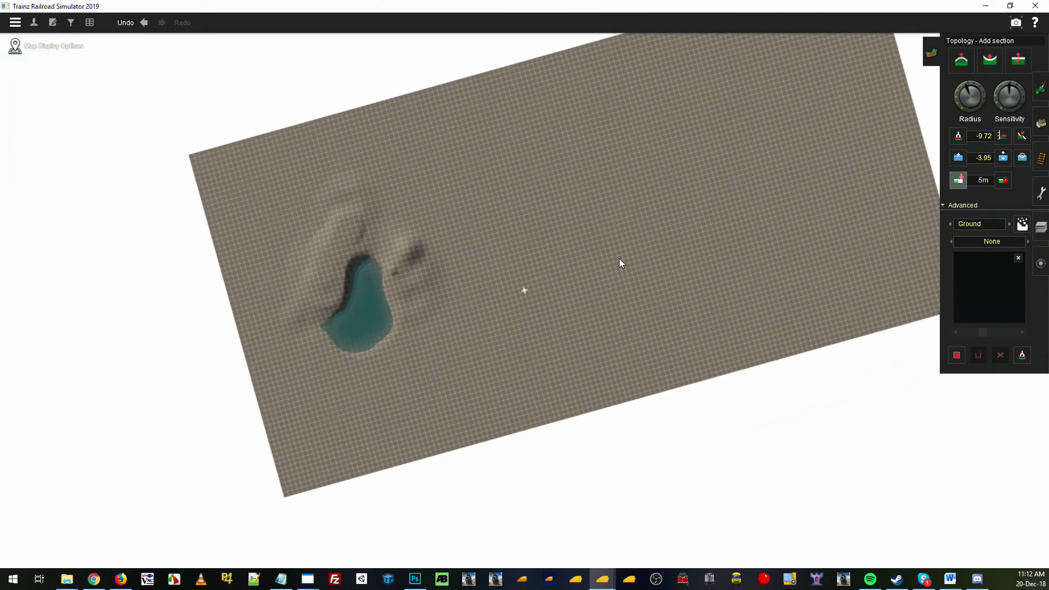
{"action": "scroll", "coordinate": [612, 262], "scroll_direction": "down", "scroll_amount": 4}
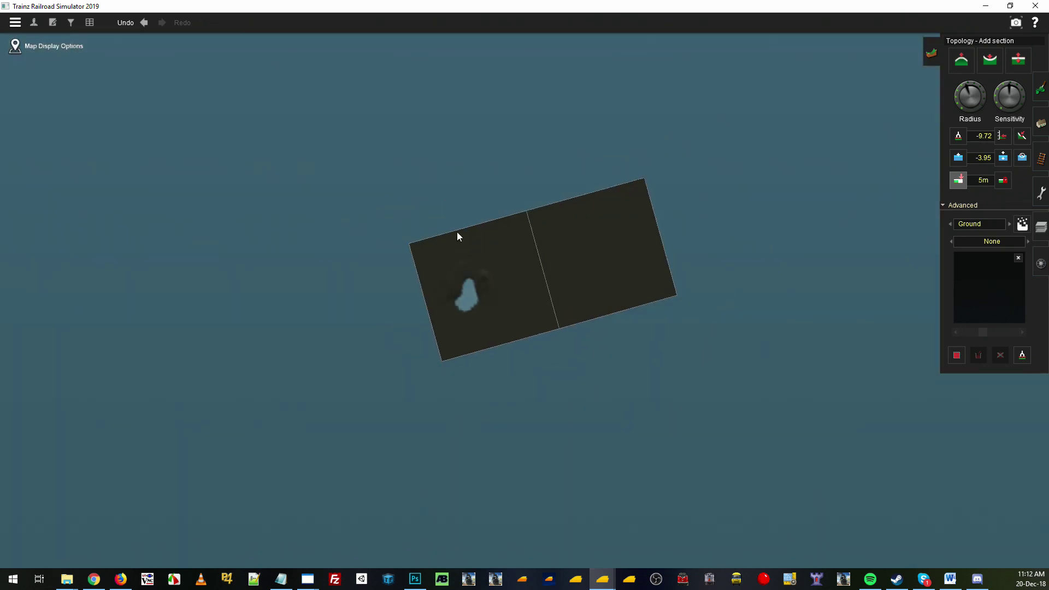
{"action": "scroll", "coordinate": [603, 244], "scroll_direction": "up", "scroll_amount": 4}
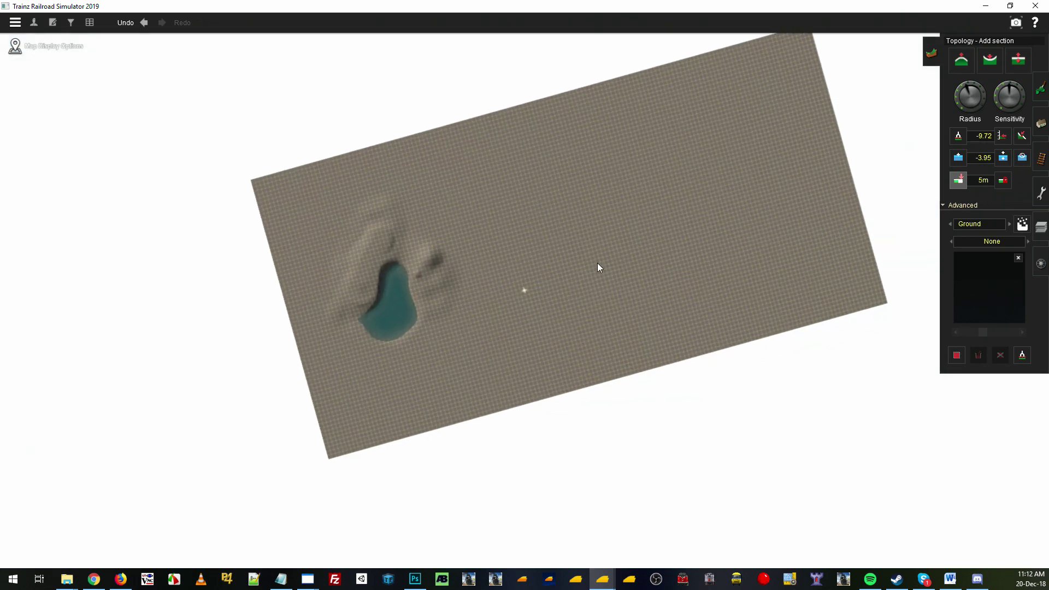
{"action": "key", "text": "Down"}
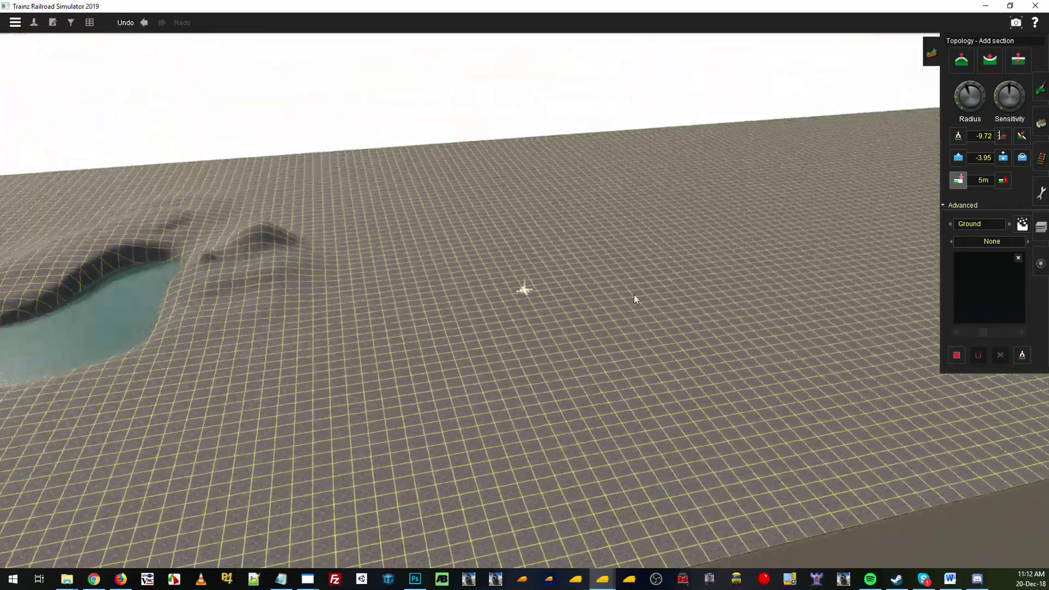
{"action": "key", "text": "Right"}
{"action": "right_click_drag", "start_coordinate": [724, 254], "coordinate": [749, 243]}
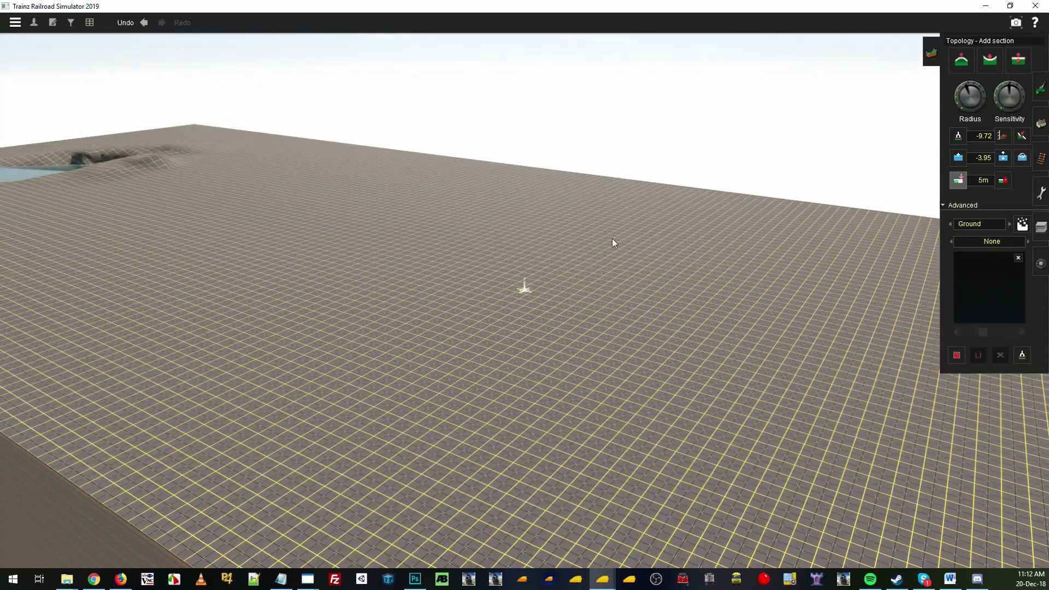
{"action": "right_click_drag", "start_coordinate": [640, 238], "coordinate": [814, 290]}
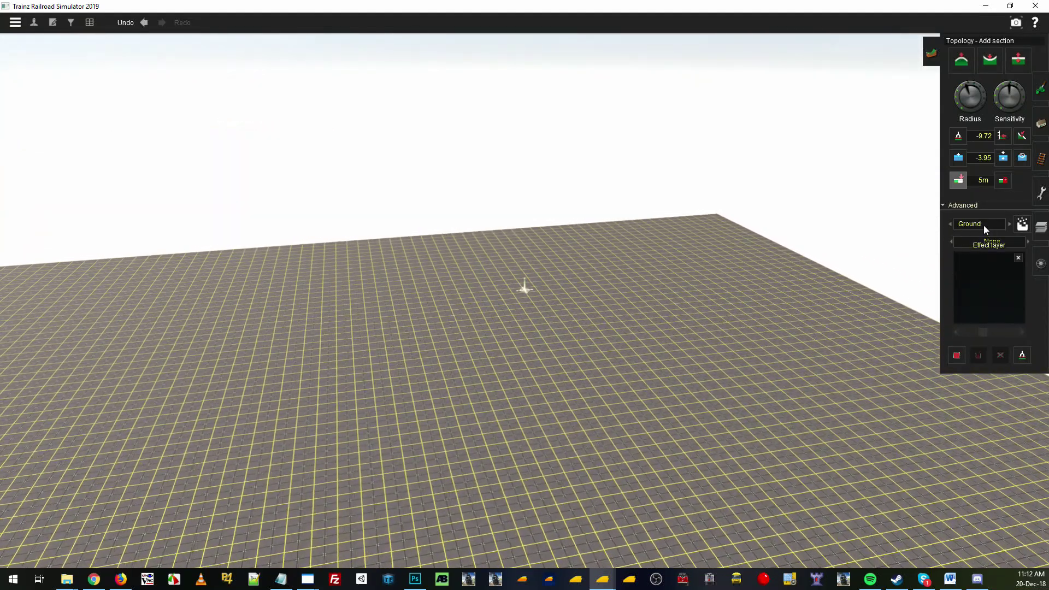
Review the available displacement maps for the effect layer and choose Displacement01.
{"action": "left_click", "coordinate": [987, 242]}
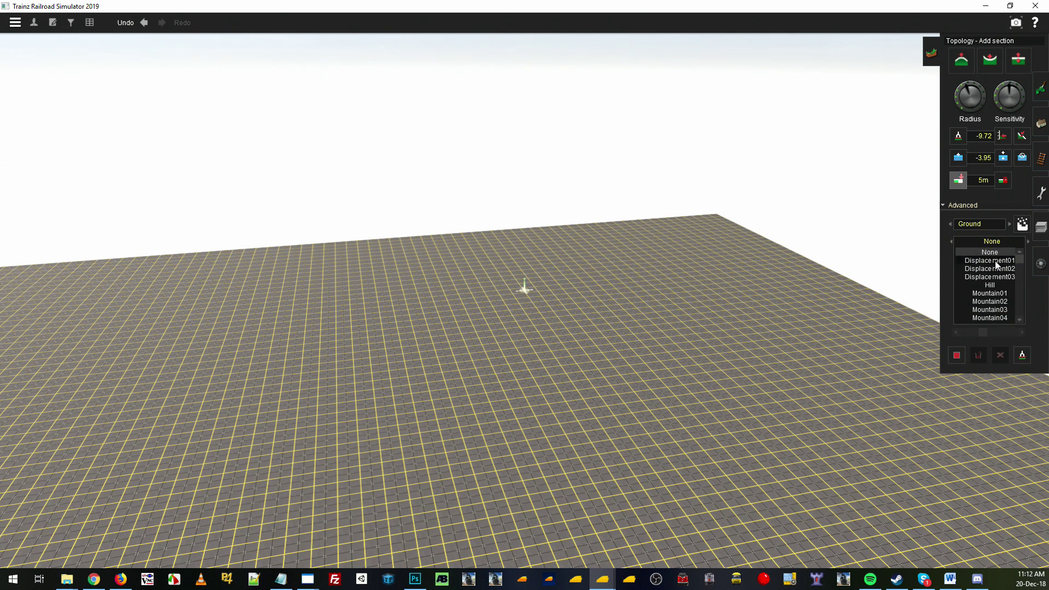
{"action": "left_click", "coordinate": [995, 260]}
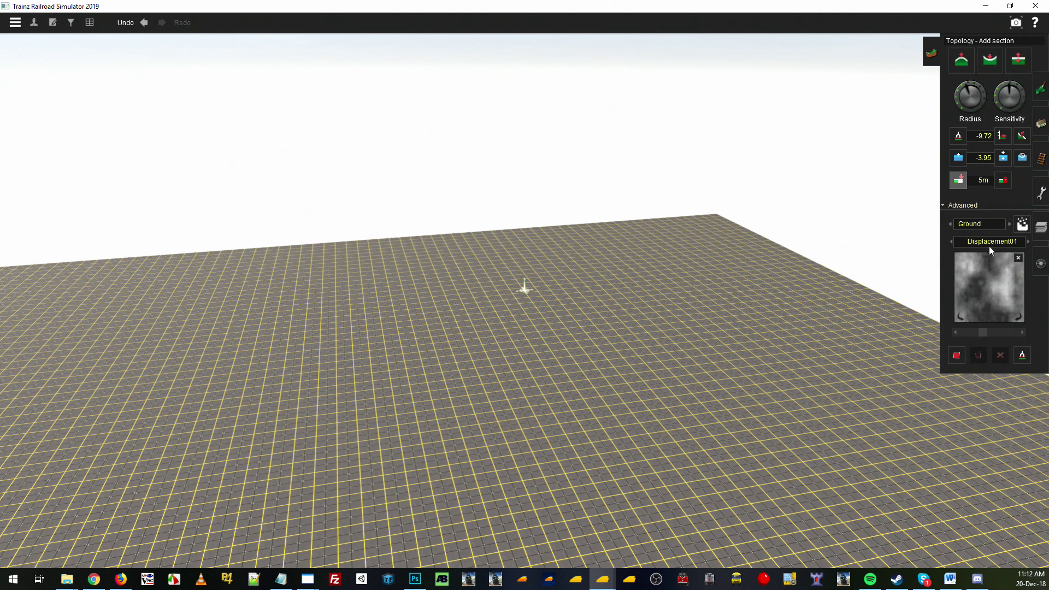
{"action": "left_click", "coordinate": [988, 241]}
{"action": "scroll", "coordinate": [991, 269], "scroll_direction": "down", "scroll_amount": 3}
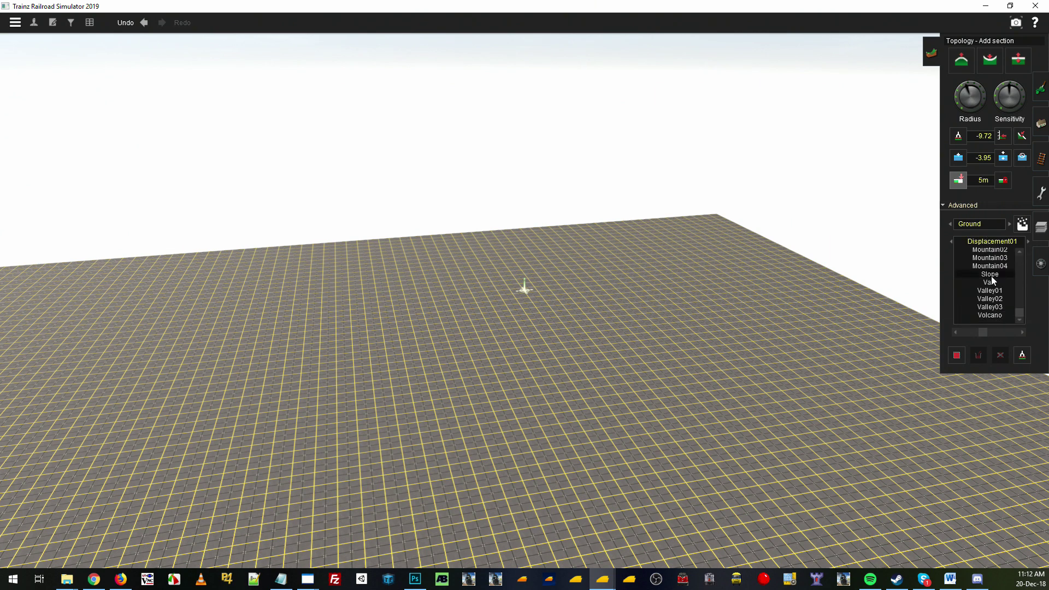
{"action": "scroll", "coordinate": [993, 278], "scroll_direction": "up", "scroll_amount": 3}
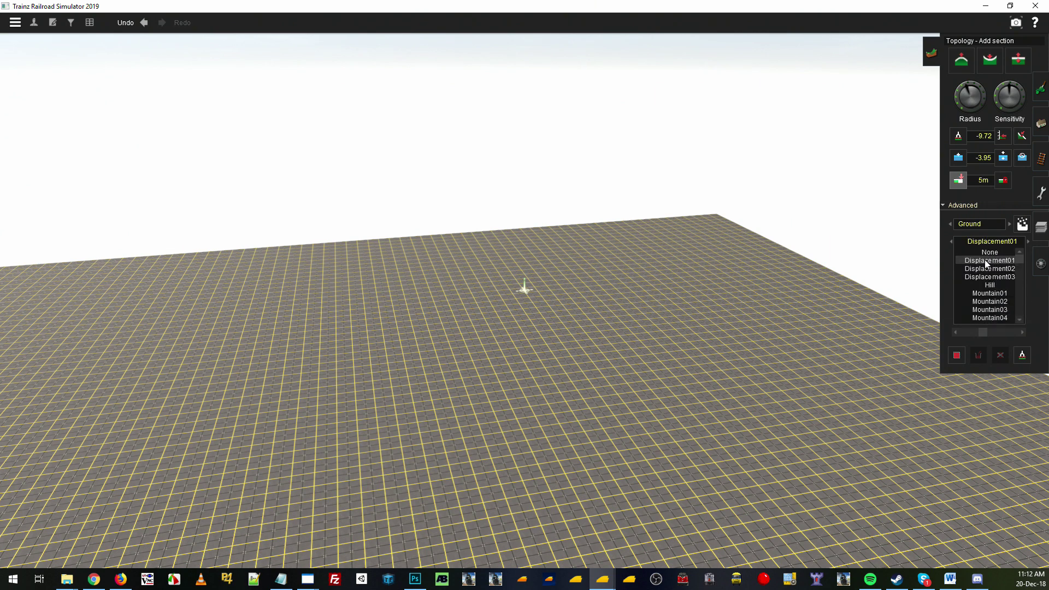
{"action": "left_click", "coordinate": [985, 260]}
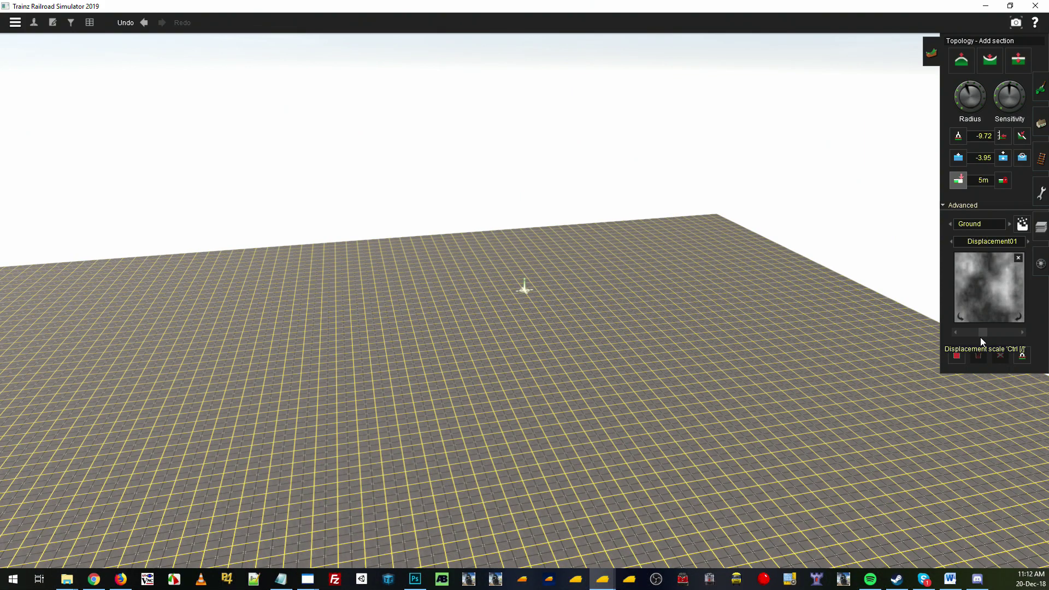
Select a rectangular area covering the whole new baseboard section beyond the lake in the overhead map view.
{"action": "right_click_drag", "start_coordinate": [635, 416], "coordinate": [640, 333]}
{"action": "scroll", "coordinate": [568, 251], "scroll_direction": "up", "scroll_amount": 2}
{"action": "scroll", "coordinate": [575, 258], "scroll_direction": "down", "scroll_amount": 6}
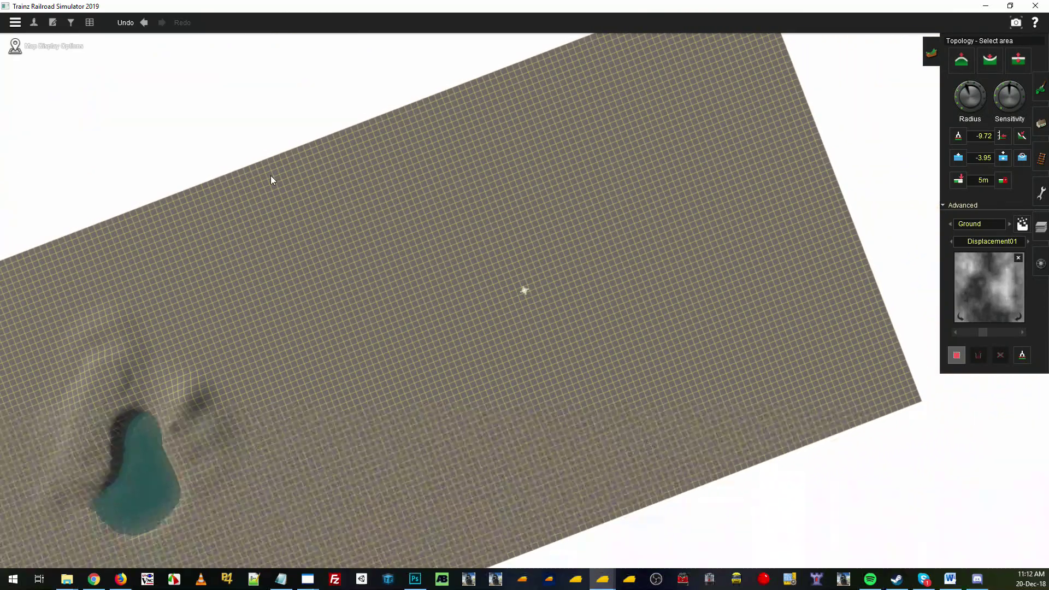
{"action": "left_click_drag", "start_coordinate": [271, 176], "coordinate": [546, 288]}
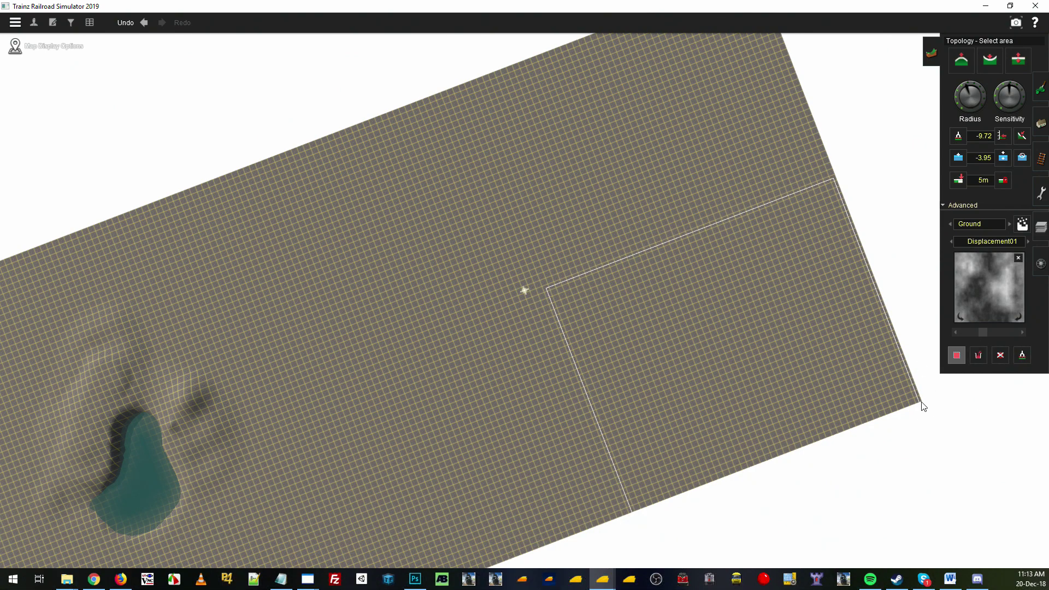
{"action": "left_click_drag", "start_coordinate": [923, 406], "coordinate": [226, 175]}
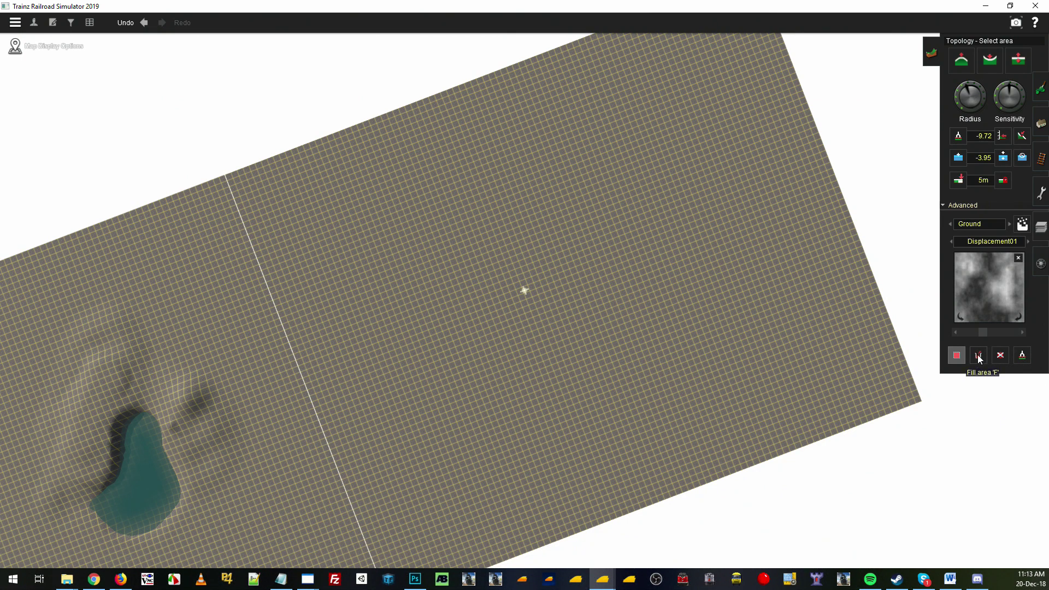
Try different displacement scales, settle on a low one, and fill the selected area with Displacement01.
{"action": "mouse_move", "coordinate": [984, 333]}
{"action": "left_mouse_down"}
{"action": "mouse_move", "coordinate": [1020, 337]}
{"action": "mouse_move", "coordinate": [966, 339]}
{"action": "mouse_move", "coordinate": [1003, 338]}
{"action": "left_mouse_up"}
{"action": "right_click_drag", "start_coordinate": [603, 318], "coordinate": [519, 262]}
{"action": "scroll", "coordinate": [488, 269], "scroll_direction": "up", "scroll_amount": 8}
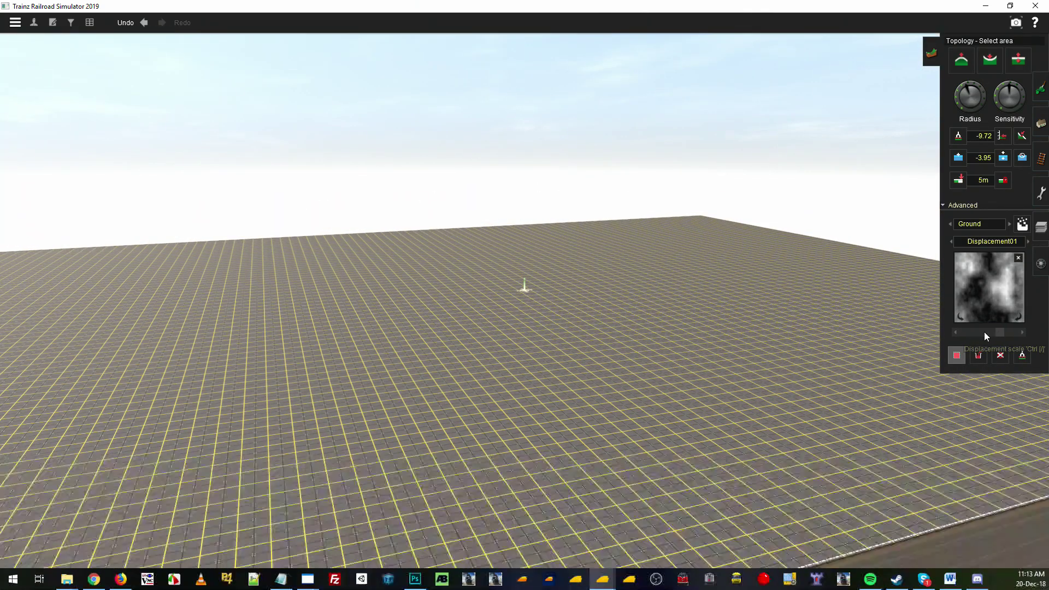
{"action": "left_click", "coordinate": [969, 332]}
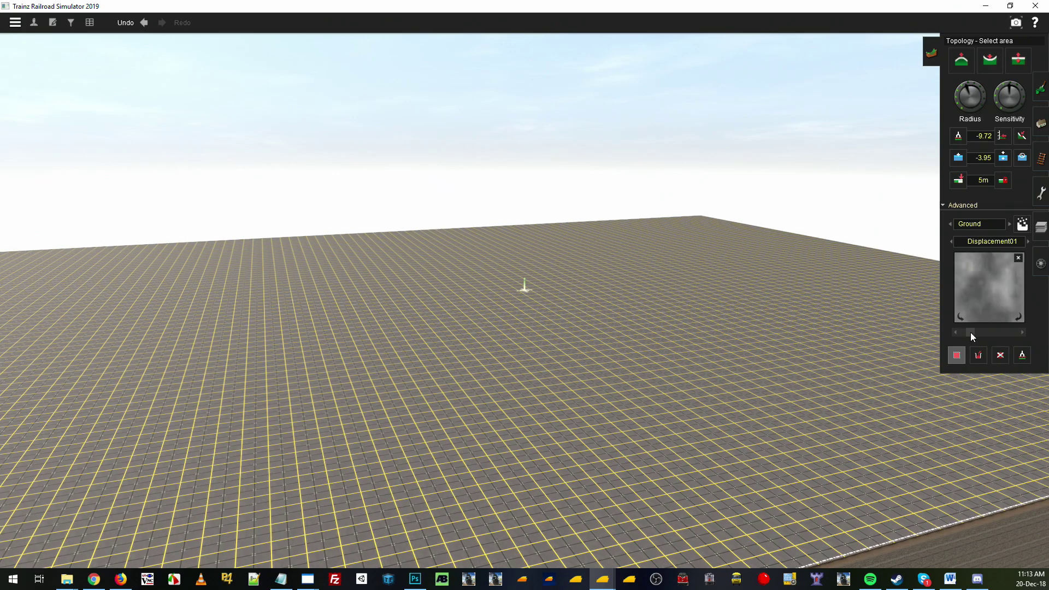
{"action": "left_click", "coordinate": [978, 357]}
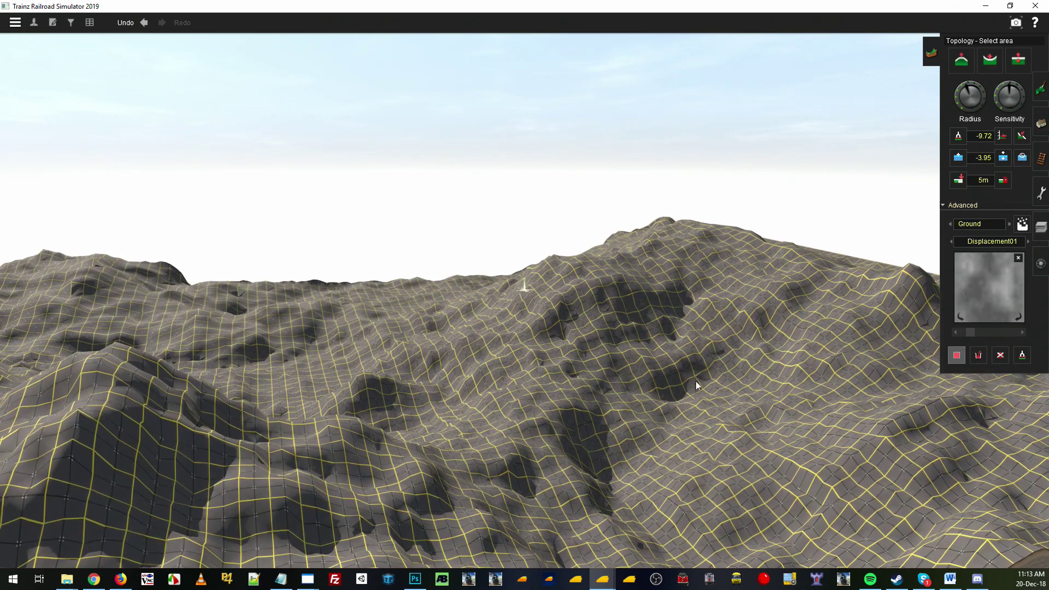
Raise the displacement scale to near its maximum and refill the selected area with Displacement01.
{"action": "mouse_move", "coordinate": [675, 383]}
{"action": "right_mouse_down"}
{"action": "mouse_move", "coordinate": [567, 343]}
{"action": "mouse_move", "coordinate": [651, 299]}
{"action": "mouse_move", "coordinate": [728, 287]}
{"action": "mouse_move", "coordinate": [641, 268]}
{"action": "mouse_move", "coordinate": [620, 292]}
{"action": "mouse_move", "coordinate": [710, 308]}
{"action": "mouse_move", "coordinate": [679, 297]}
{"action": "mouse_move", "coordinate": [761, 294]}
{"action": "mouse_move", "coordinate": [612, 322]}
{"action": "mouse_move", "coordinate": [459, 302]}
{"action": "mouse_move", "coordinate": [584, 274]}
{"action": "mouse_move", "coordinate": [895, 283]}
{"action": "mouse_move", "coordinate": [587, 279]}
{"action": "mouse_move", "coordinate": [689, 299]}
{"action": "right_mouse_up"}
{"action": "key", "text": "m"}
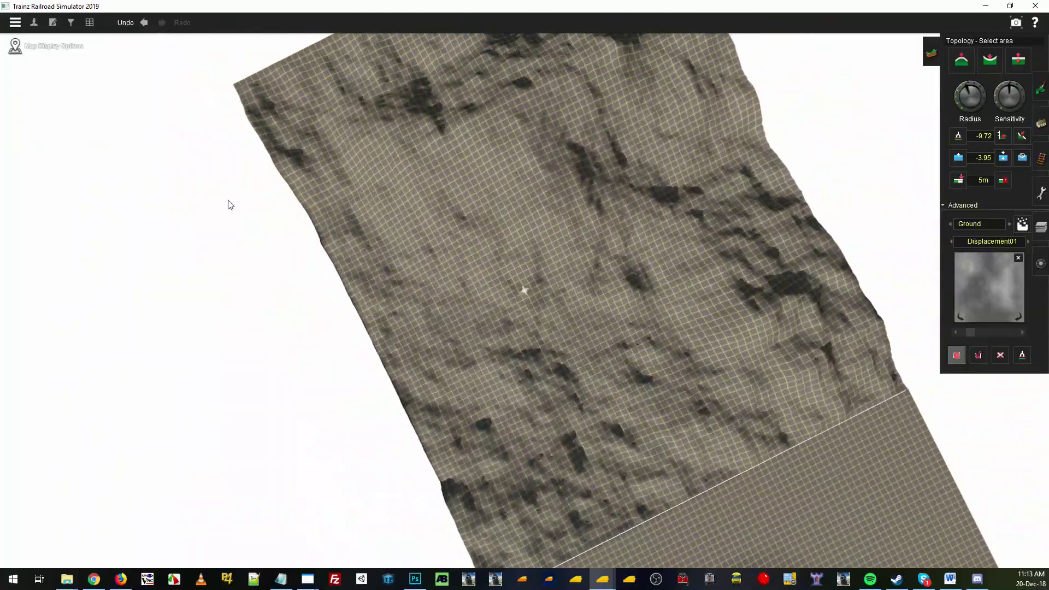
{"action": "scroll", "coordinate": [480, 259], "scroll_direction": "up", "scroll_amount": 6}
{"action": "right_click_drag", "start_coordinate": [516, 268], "coordinate": [628, 303]}
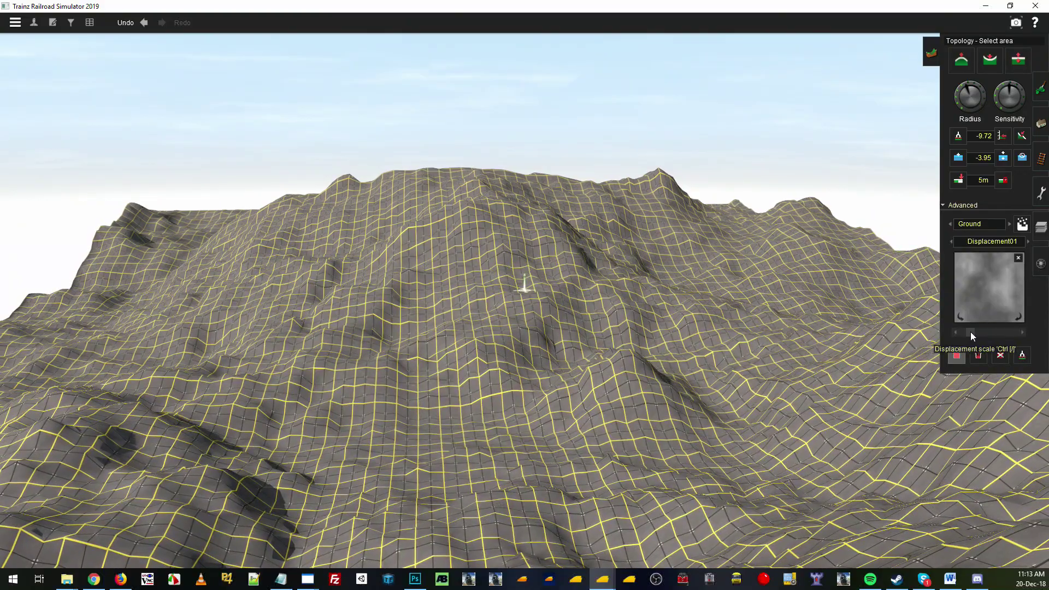
{"action": "left_click_drag", "start_coordinate": [975, 332], "coordinate": [1021, 336]}
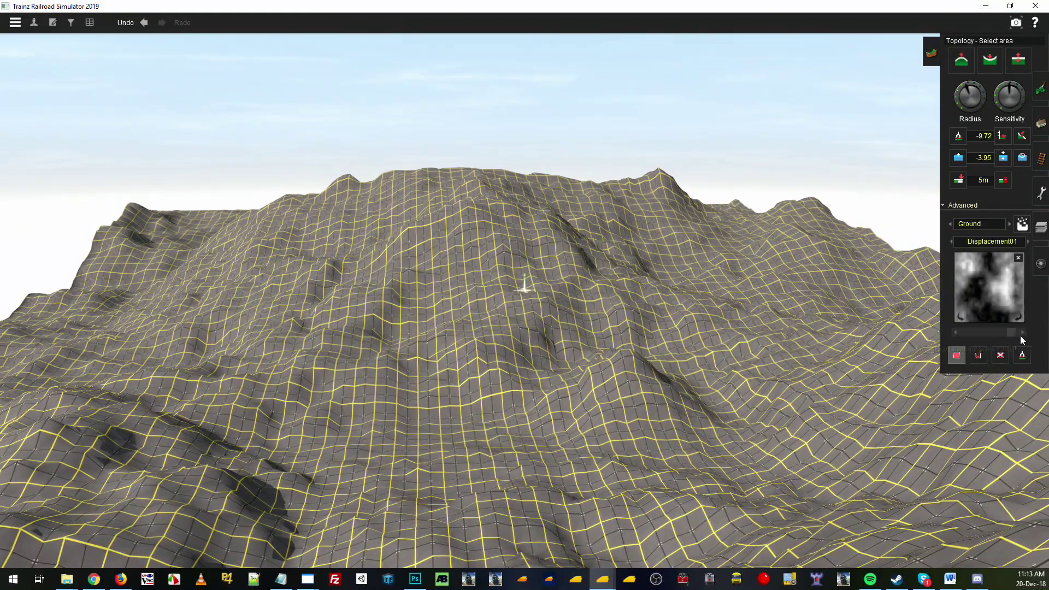
{"action": "left_click", "coordinate": [978, 358]}
Reduce the displacement scale to near its minimum and refill the selected area for gentle Displacement01 terrain.
{"action": "scroll", "coordinate": [633, 355], "scroll_direction": "down", "scroll_amount": 10}
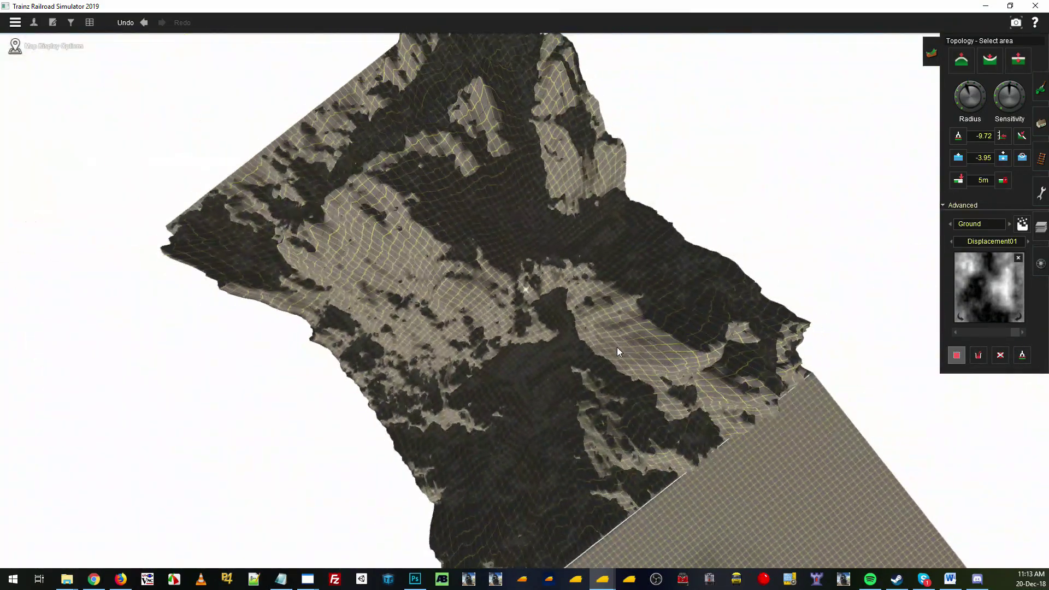
{"action": "scroll", "coordinate": [617, 351], "scroll_direction": "up", "scroll_amount": 10}
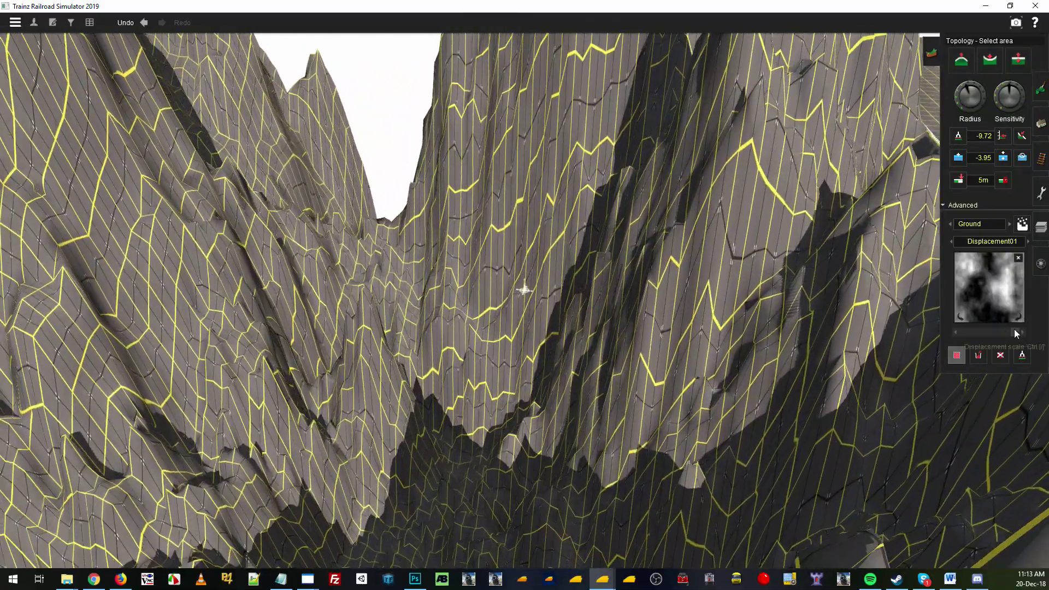
{"action": "left_click_drag", "start_coordinate": [1015, 332], "coordinate": [965, 332]}
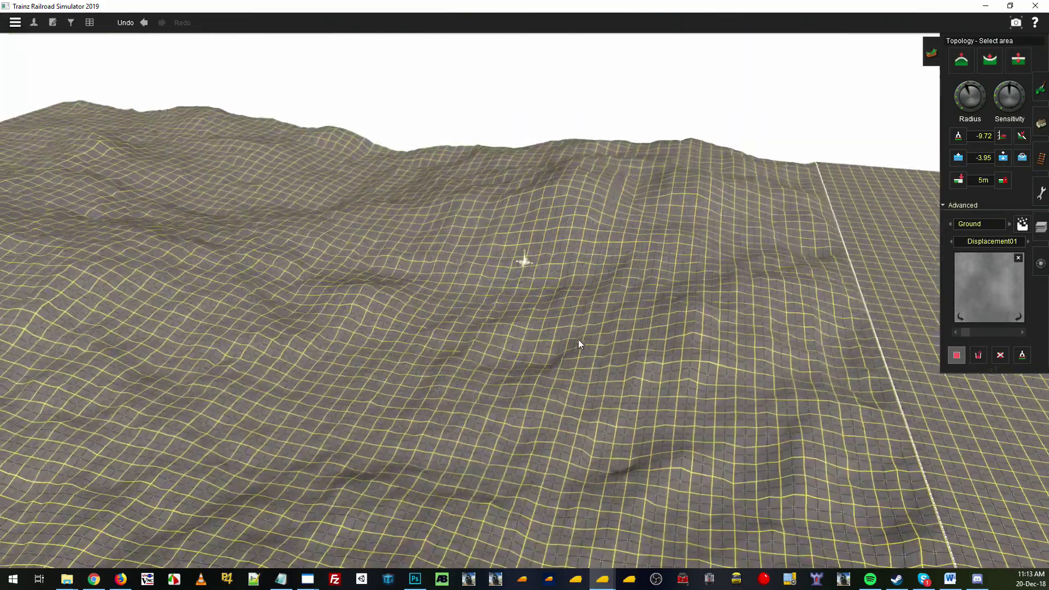
{"action": "right_click", "coordinate": [431, 315]}
{"action": "key", "text": "Left"}
{"action": "right_click", "coordinate": [422, 251]}
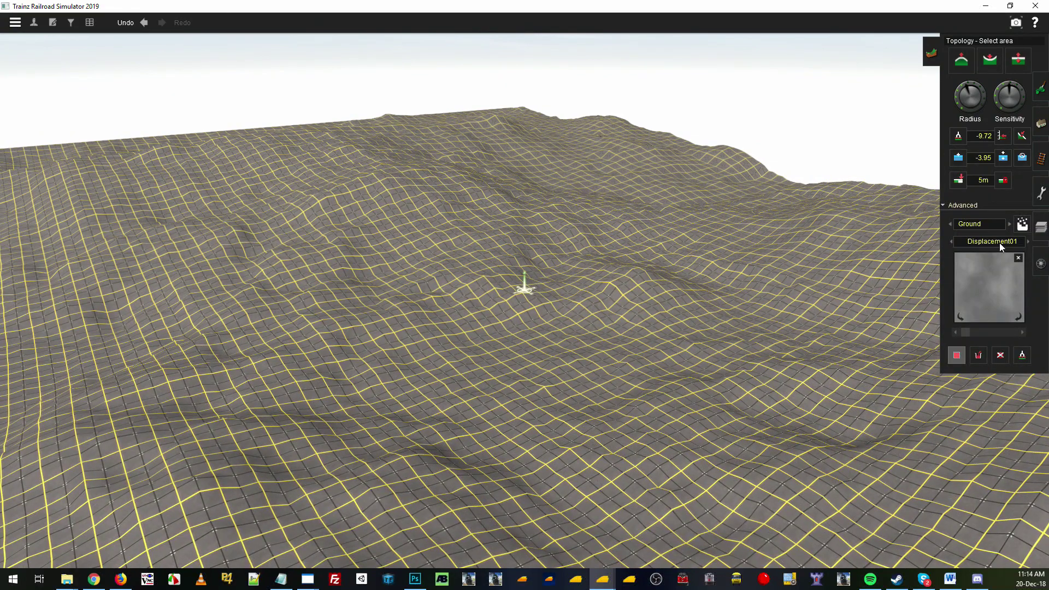
Fill the selected area with the Hill displacement map at a low scale and again at a high scale.
{"action": "left_click", "coordinate": [991, 242]}
{"action": "left_click", "coordinate": [994, 285]}
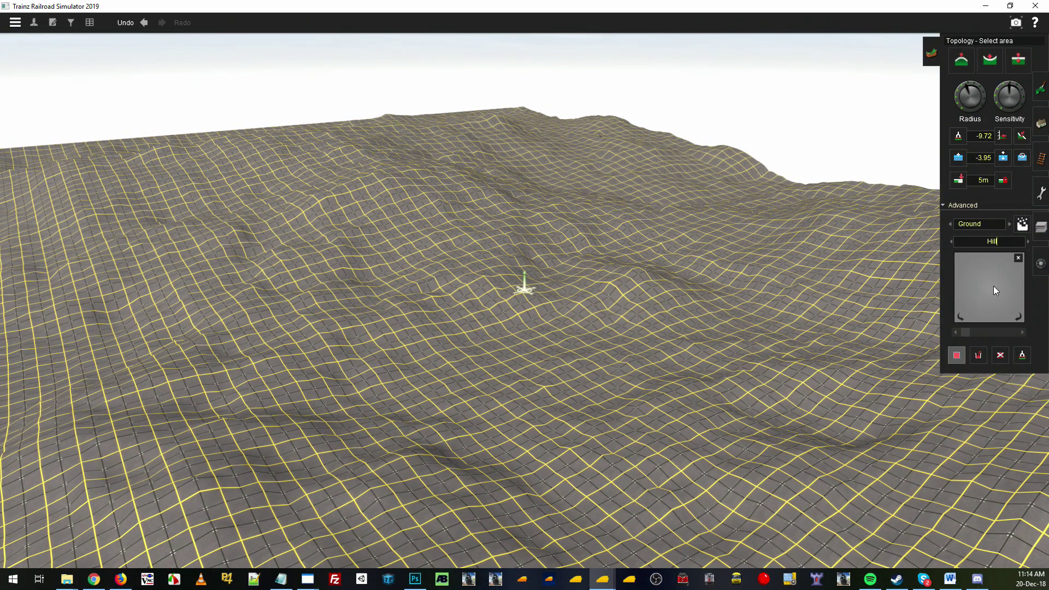
{"action": "left_click", "coordinate": [978, 355]}
{"action": "left_click_drag", "start_coordinate": [967, 332], "coordinate": [1003, 332]}
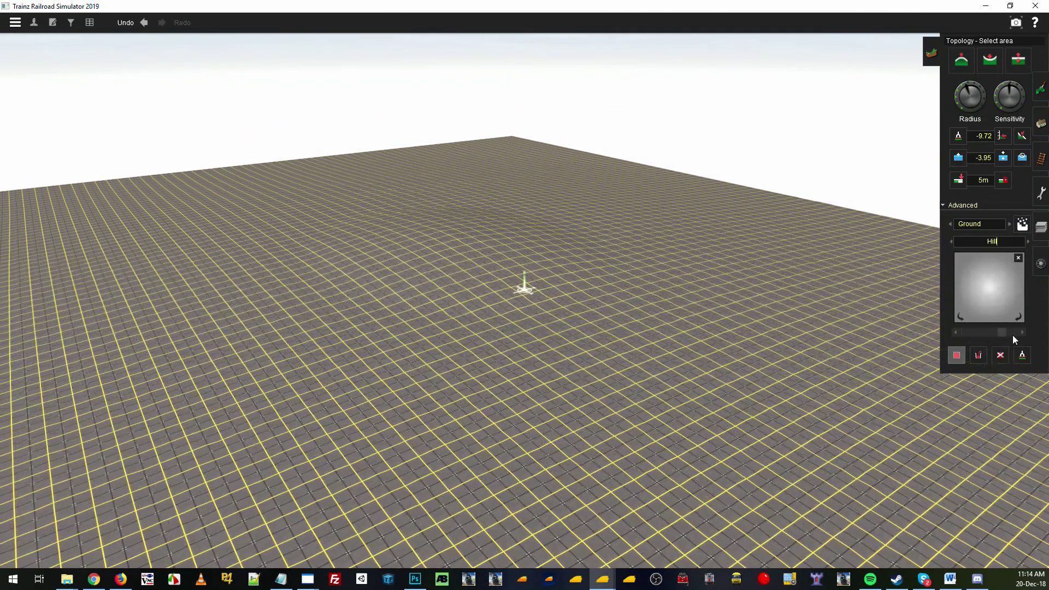
{"action": "left_click", "coordinate": [979, 360]}
{"action": "right_click_drag", "start_coordinate": [705, 369], "coordinate": [873, 326]}
Switch to the Mountain01 displacement map, lower its scale, and fill the selected area with it.
{"action": "left_click", "coordinate": [1009, 244]}
{"action": "left_click", "coordinate": [993, 295]}
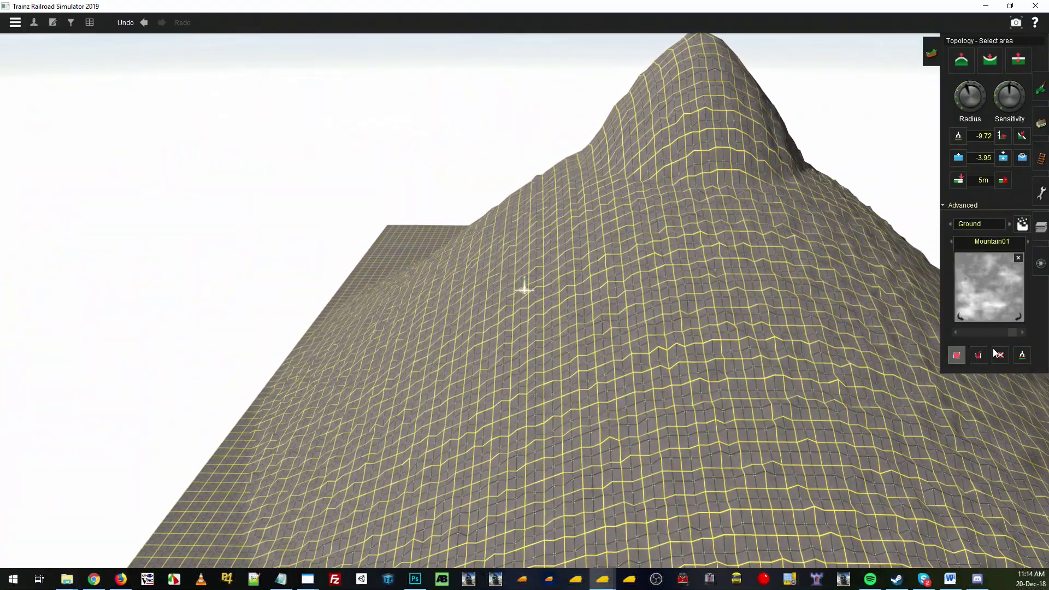
{"action": "left_click_drag", "start_coordinate": [994, 331], "coordinate": [974, 331]}
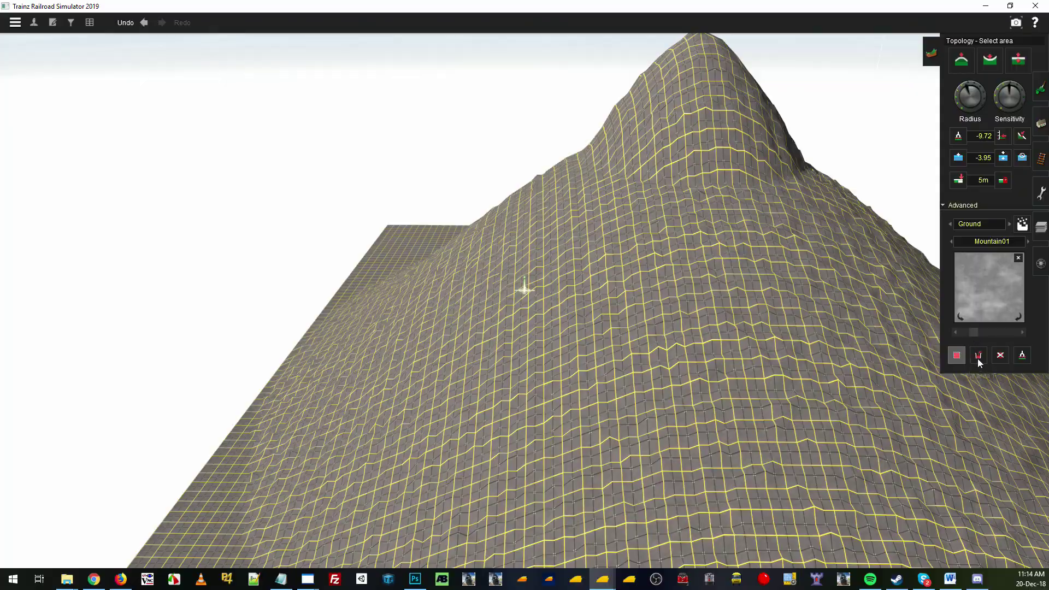
{"action": "left_click", "coordinate": [978, 356]}
Raise a patch of the mountain terrain with the Height up tool, using the Mountain01 displacement map as the brush.
{"action": "mouse_move", "coordinate": [509, 376]}
{"action": "right_mouse_down"}
{"action": "mouse_move", "coordinate": [786, 326]}
{"action": "mouse_move", "coordinate": [617, 330]}
{"action": "right_mouse_up"}
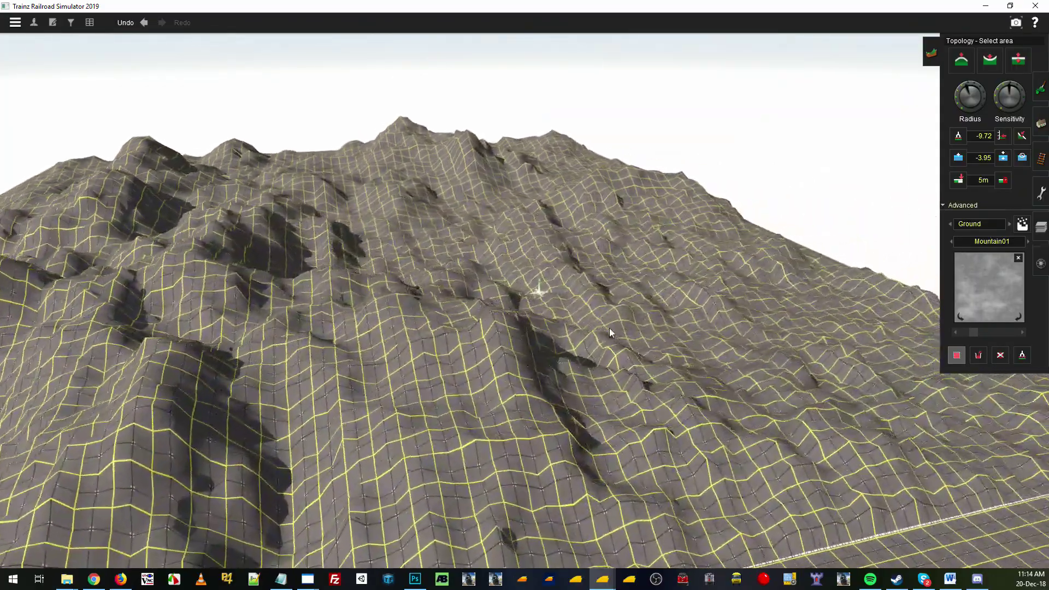
{"action": "key", "text": "Left"}
{"action": "right_click", "coordinate": [571, 232]}
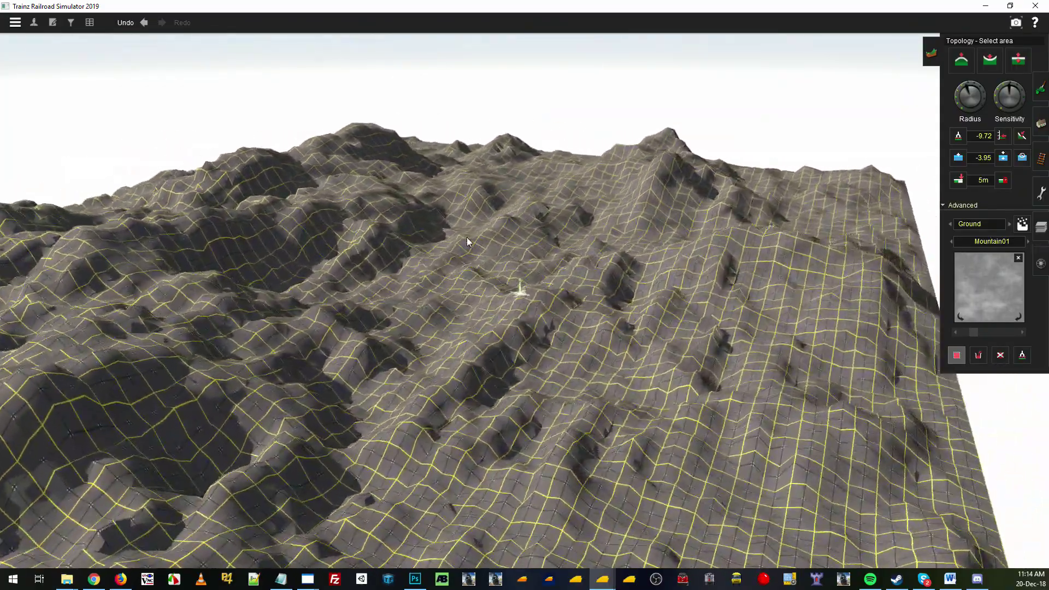
{"action": "right_click_drag", "start_coordinate": [466, 237], "coordinate": [441, 226]}
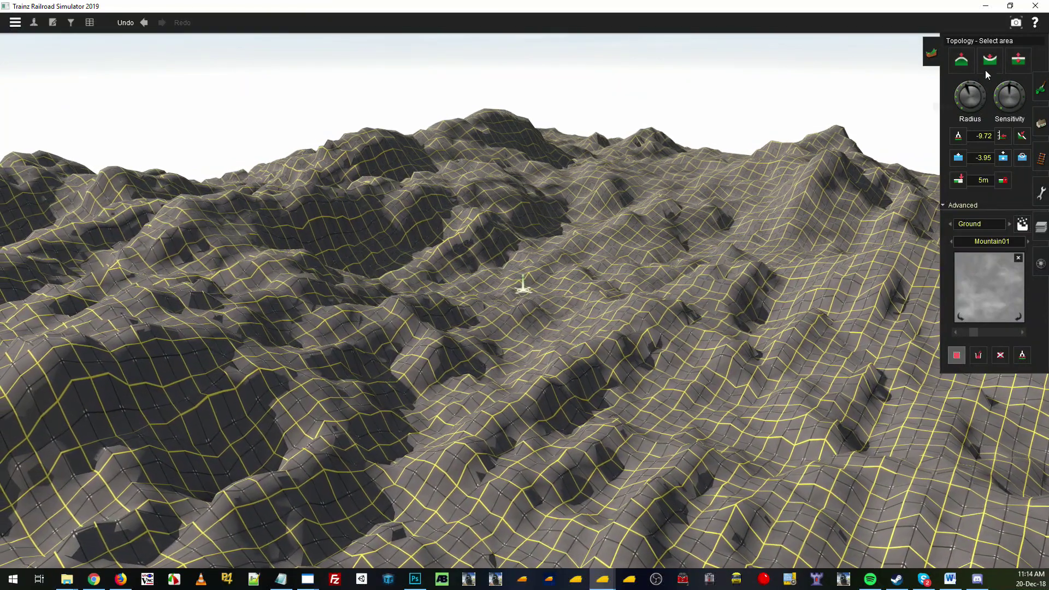
{"action": "left_click", "coordinate": [988, 60]}
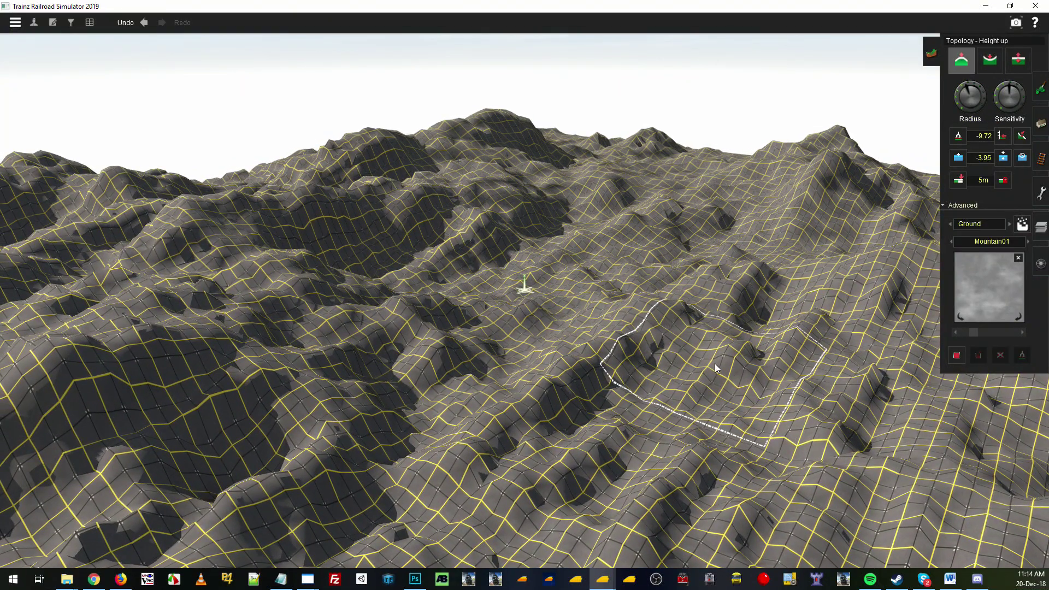
{"action": "left_click_drag", "start_coordinate": [714, 363], "coordinate": [737, 356]}
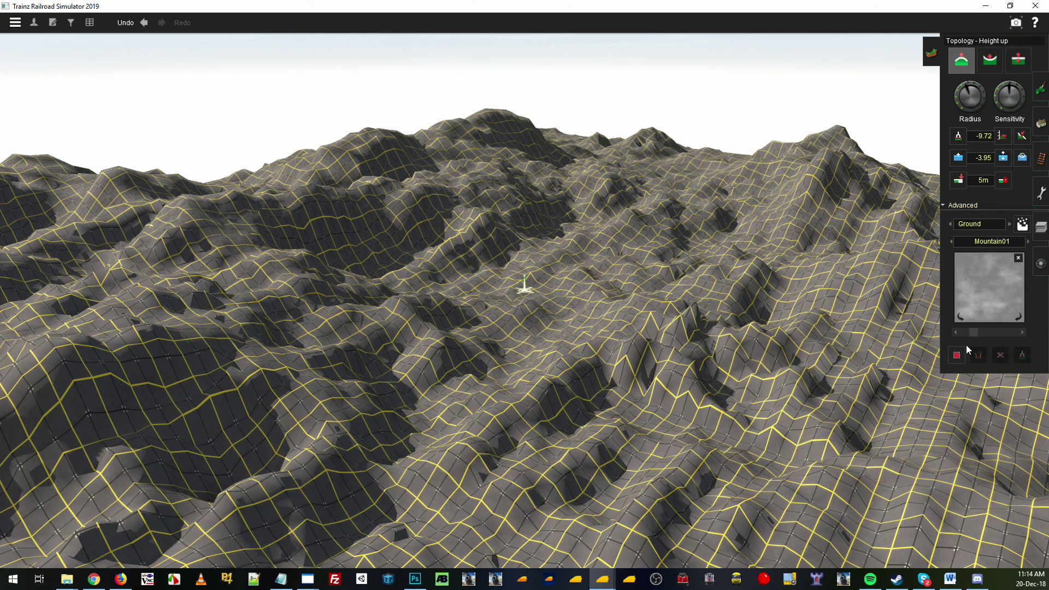
Adjust the Height up brush radius and clear the Mountain01 displacement map from the brush.
{"action": "left_click", "coordinate": [985, 227]}
{"action": "left_click", "coordinate": [982, 235]}
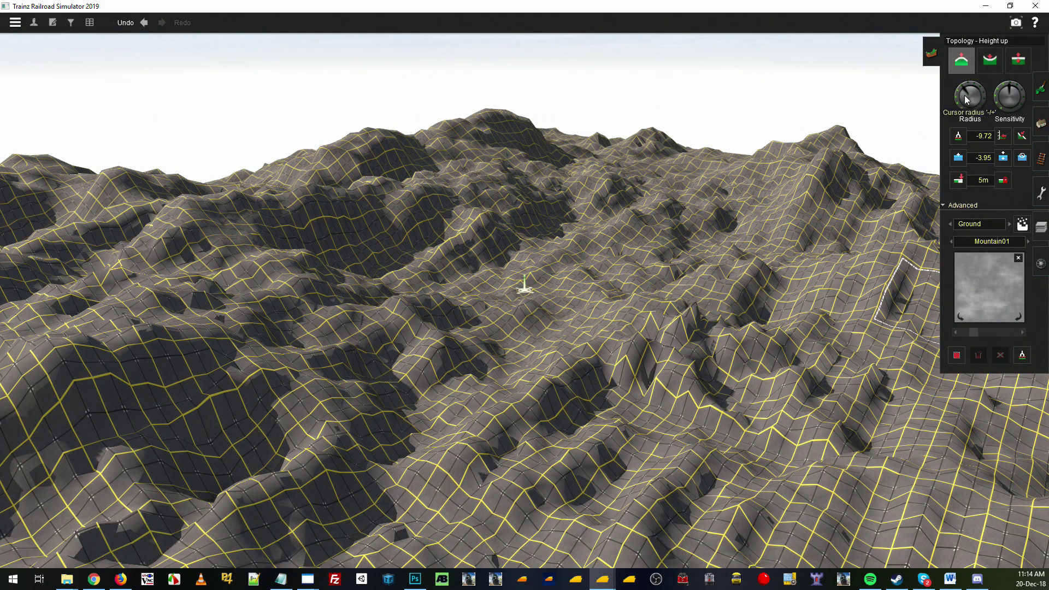
{"action": "left_click_drag", "start_coordinate": [965, 96], "coordinate": [963, 99]}
{"action": "right_click", "coordinate": [773, 410]}
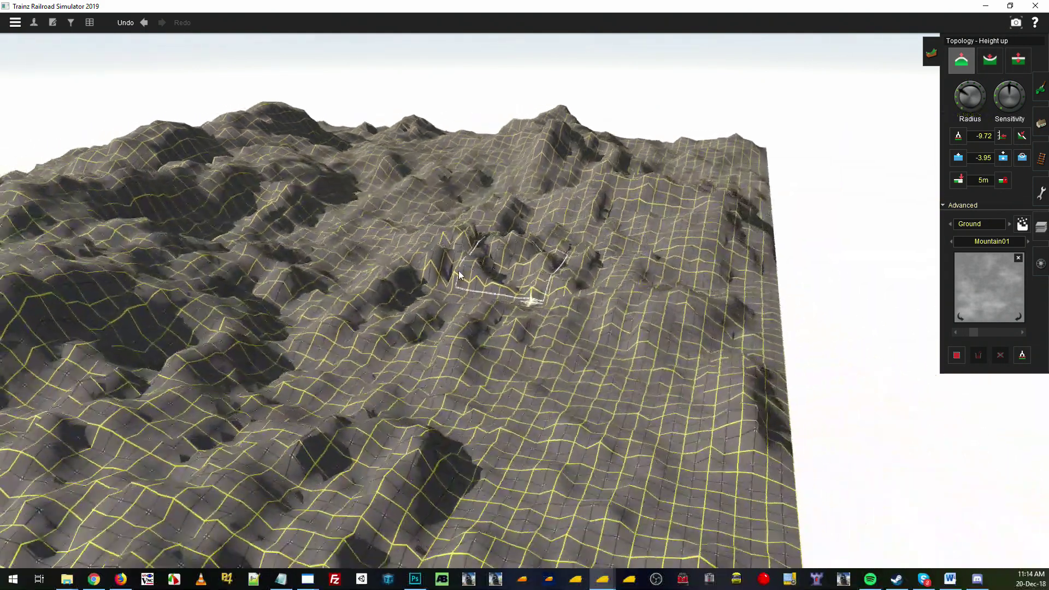
{"action": "right_click_drag", "start_coordinate": [450, 271], "coordinate": [555, 307]}
{"action": "scroll", "coordinate": [555, 309], "scroll_direction": "up", "scroll_amount": 5}
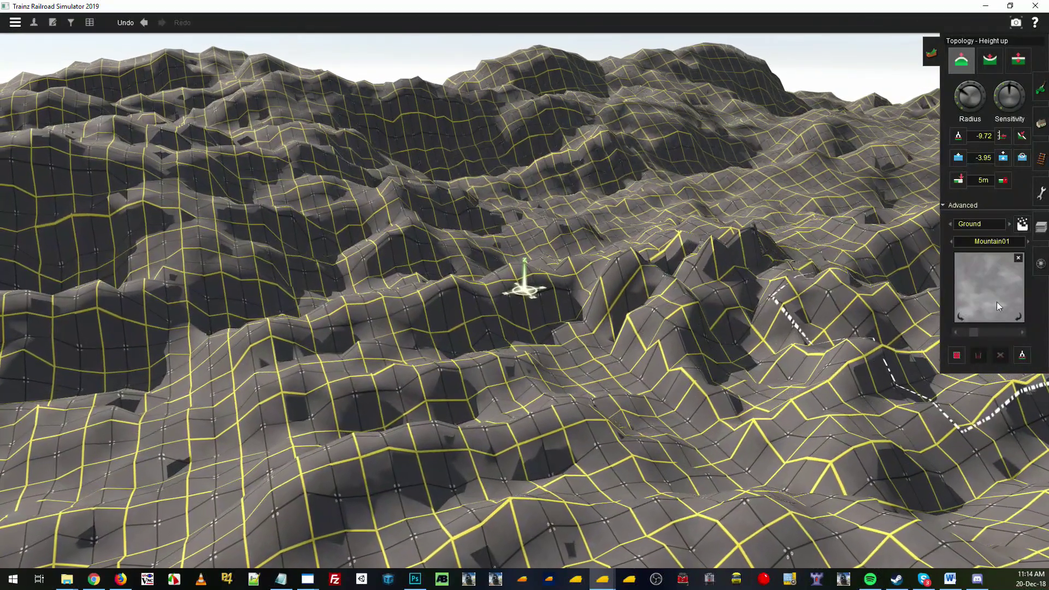
{"action": "left_click", "coordinate": [1018, 258]}
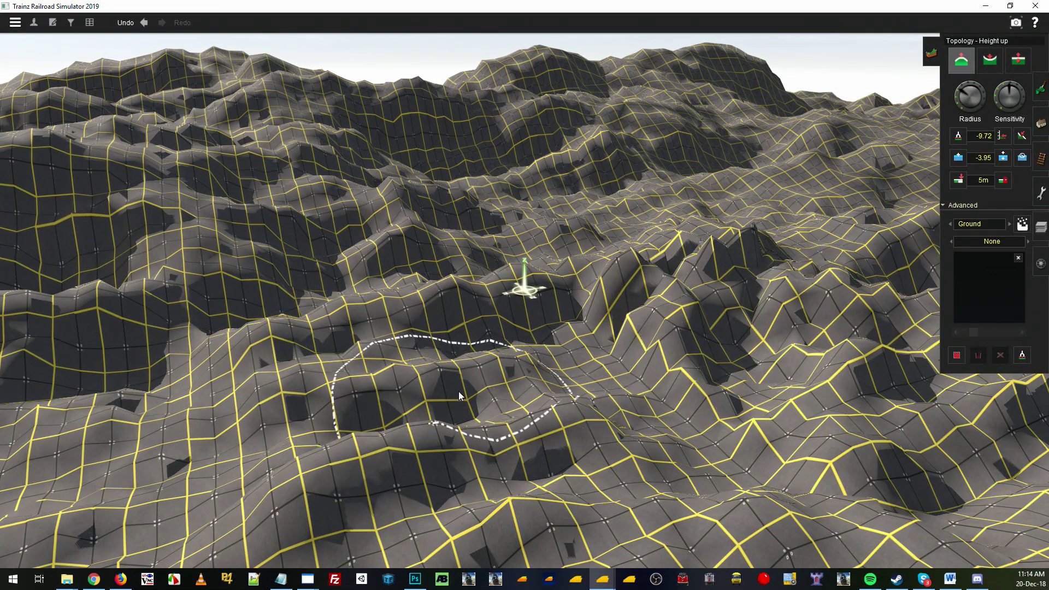
{"action": "scroll", "coordinate": [458, 391], "scroll_direction": "down", "scroll_amount": 5}
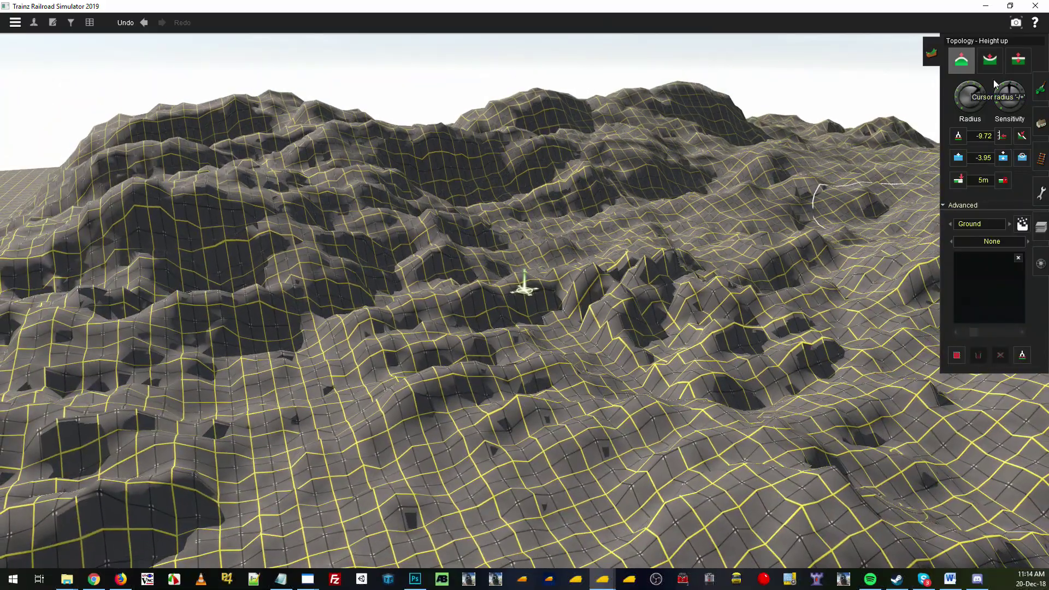
Choose the Hill displacement map for the flat ground beside the mountains and increase its scale.
{"action": "right_click", "coordinate": [185, 413]}
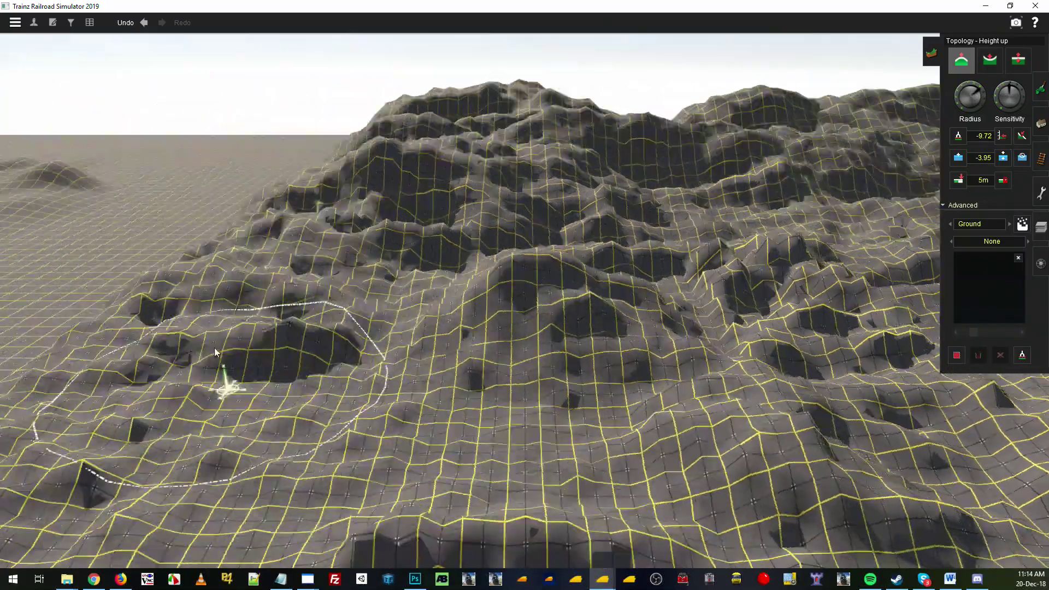
{"action": "right_click_drag", "start_coordinate": [230, 229], "coordinate": [555, 319]}
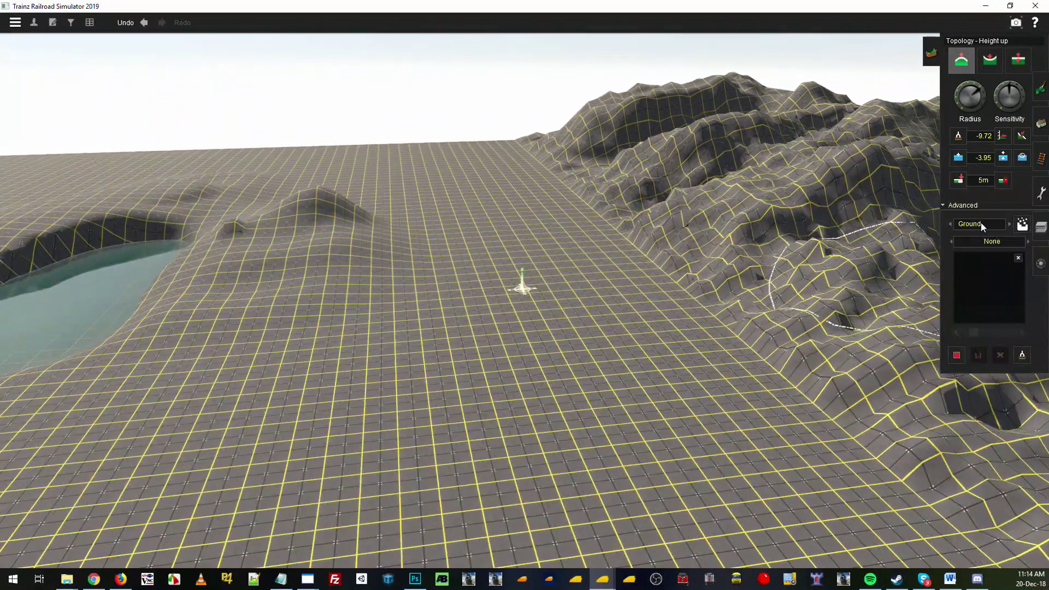
{"action": "left_click", "coordinate": [981, 223]}
{"action": "left_click", "coordinate": [978, 234]}
{"action": "left_click", "coordinate": [1003, 242]}
{"action": "left_click_drag", "start_coordinate": [973, 332], "coordinate": [1000, 332]}
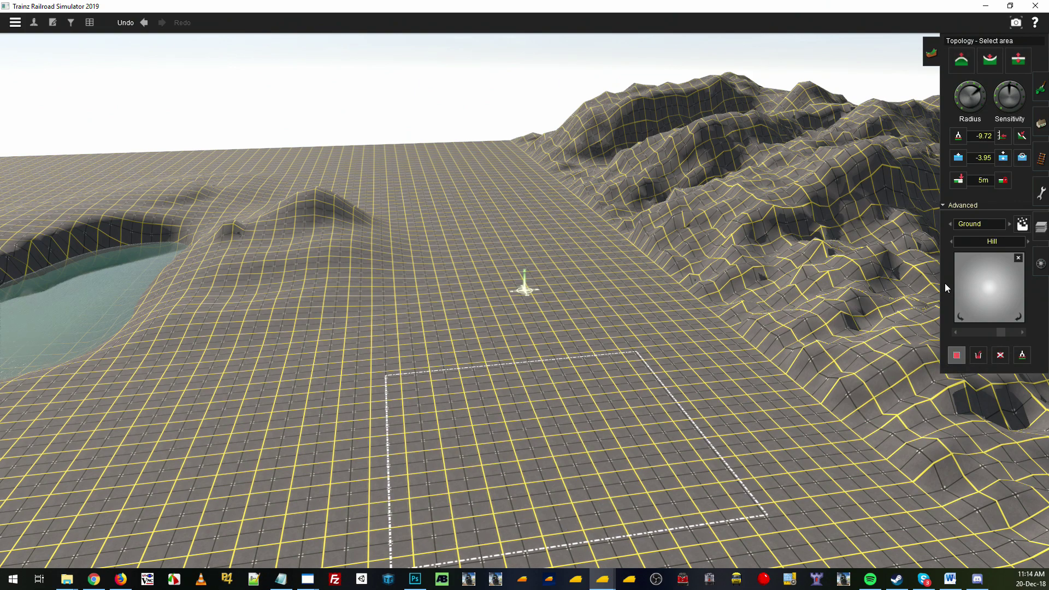
Raise hills on the flat ground with the Height up tool, using the Hill displacement map as the brush.
{"action": "left_click", "coordinate": [960, 64]}
{"action": "right_click", "coordinate": [437, 402]}
{"action": "left_click", "coordinate": [528, 378]}
{"action": "left_click", "coordinate": [461, 370]}
{"action": "right_click", "coordinate": [334, 366]}
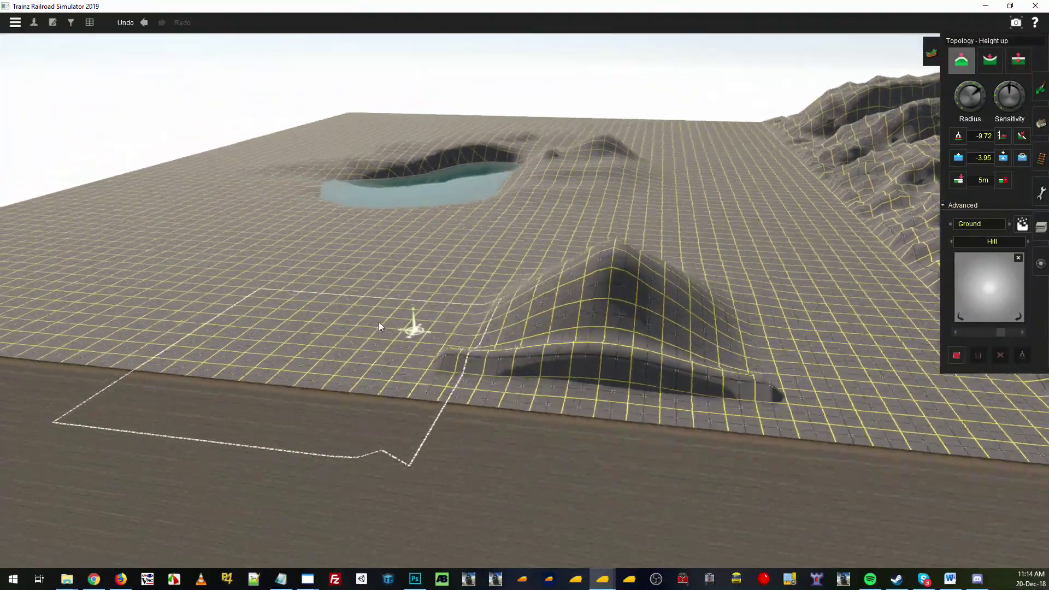
{"action": "right_click_drag", "start_coordinate": [353, 293], "coordinate": [597, 277]}
{"action": "right_click", "coordinate": [597, 260]}
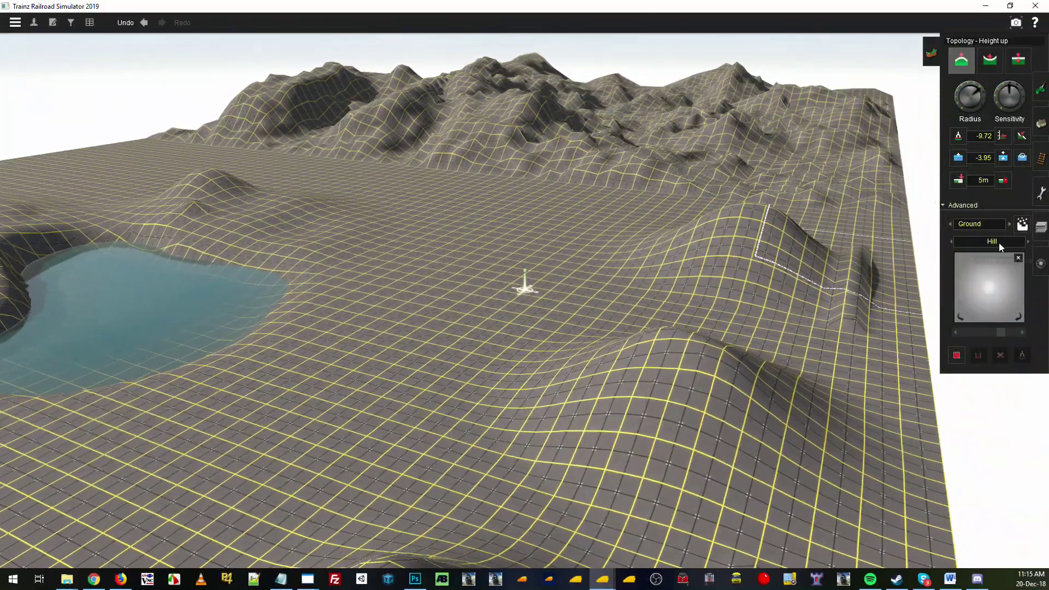
Switch to the Displacement01 map and raise uneven terrain on the flat ground near the lake with it.
{"action": "left_click", "coordinate": [1000, 245]}
{"action": "left_click", "coordinate": [997, 262]}
{"action": "right_click", "coordinate": [526, 257]}
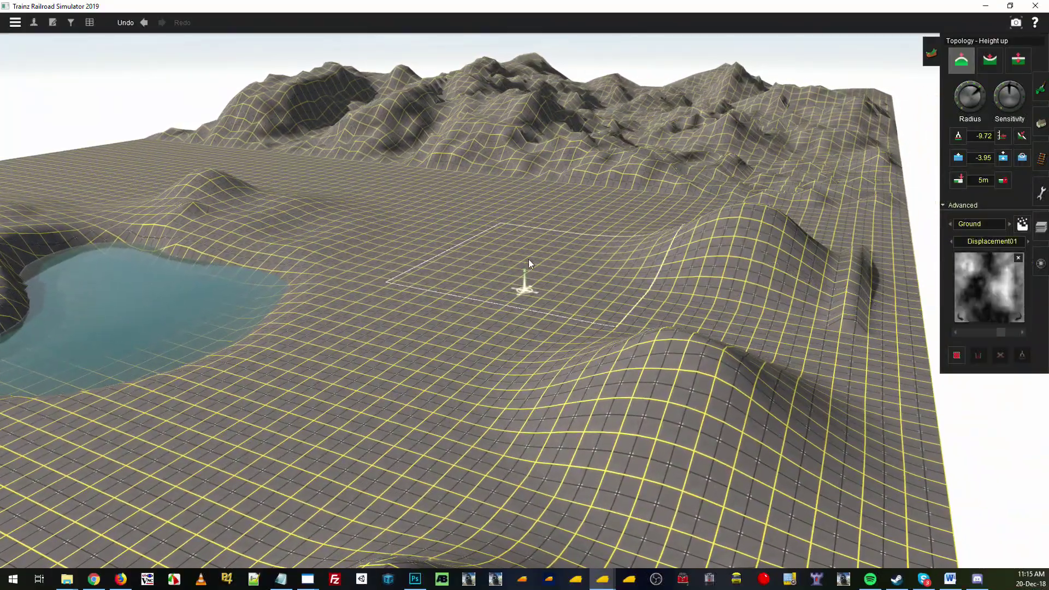
{"action": "left_click", "coordinate": [481, 315]}
Carve uneven depressions into the terrain with the Height down tool, using the Displacement01 map as the brush.
{"action": "right_click_drag", "start_coordinate": [543, 250], "coordinate": [948, 131]}
{"action": "left_click", "coordinate": [990, 62]}
{"action": "mouse_move", "coordinate": [528, 358]}
{"action": "left_mouse_down"}
{"action": "mouse_move", "coordinate": [511, 370]}
{"action": "mouse_move", "coordinate": [661, 410]}
{"action": "left_mouse_up"}
{"action": "mouse_move", "coordinate": [661, 410]}
{"action": "right_mouse_down"}
{"action": "mouse_move", "coordinate": [766, 295]}
{"action": "mouse_move", "coordinate": [748, 372]}
{"action": "mouse_move", "coordinate": [690, 282]}
{"action": "mouse_move", "coordinate": [621, 292]}
{"action": "right_mouse_up"}
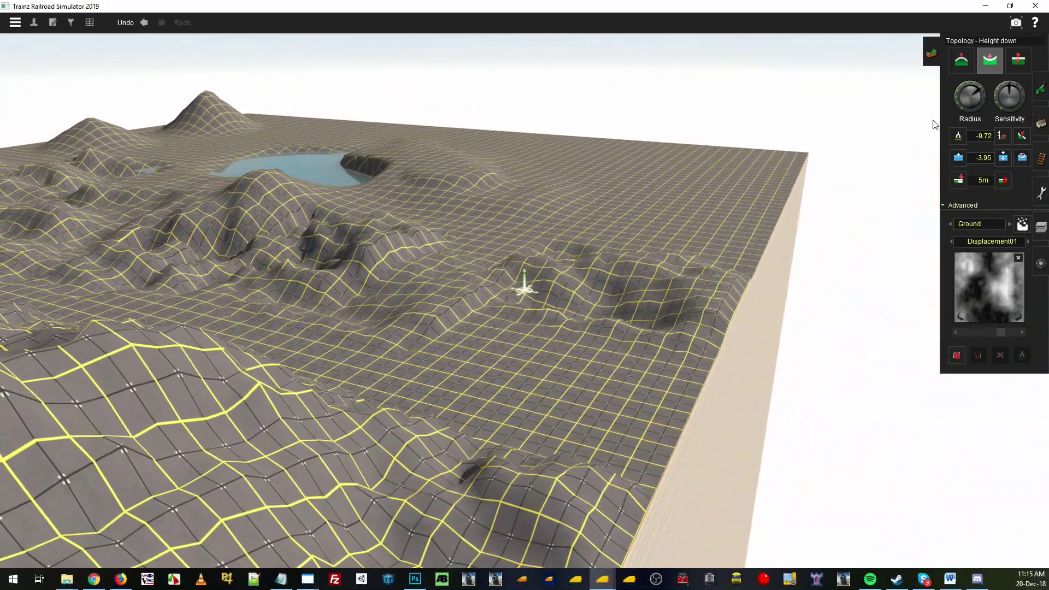
{"action": "left_click_drag", "start_coordinate": [664, 236], "coordinate": [648, 235]}
{"action": "right_click_drag", "start_coordinate": [638, 215], "coordinate": [497, 272]}
{"action": "key", "text": "Left"}
{"action": "right_click", "coordinate": [441, 272]}
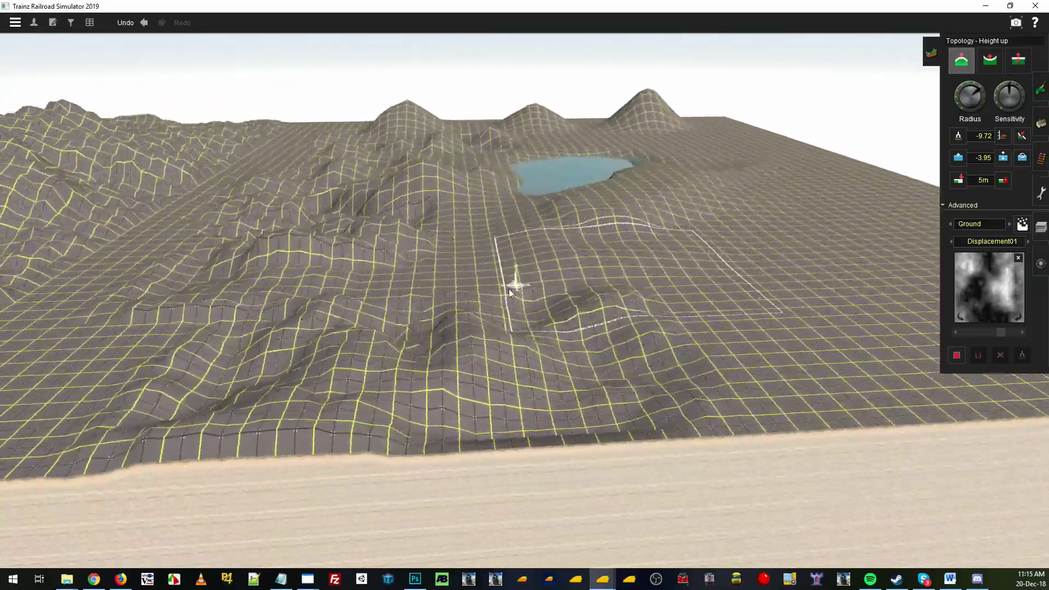
Clear the Displacement01 map from the brush and raise a patch of the mountain terrain with the Height up tool.
{"action": "right_click", "coordinate": [524, 228]}
{"action": "right_click_drag", "start_coordinate": [890, 252], "coordinate": [866, 307]}
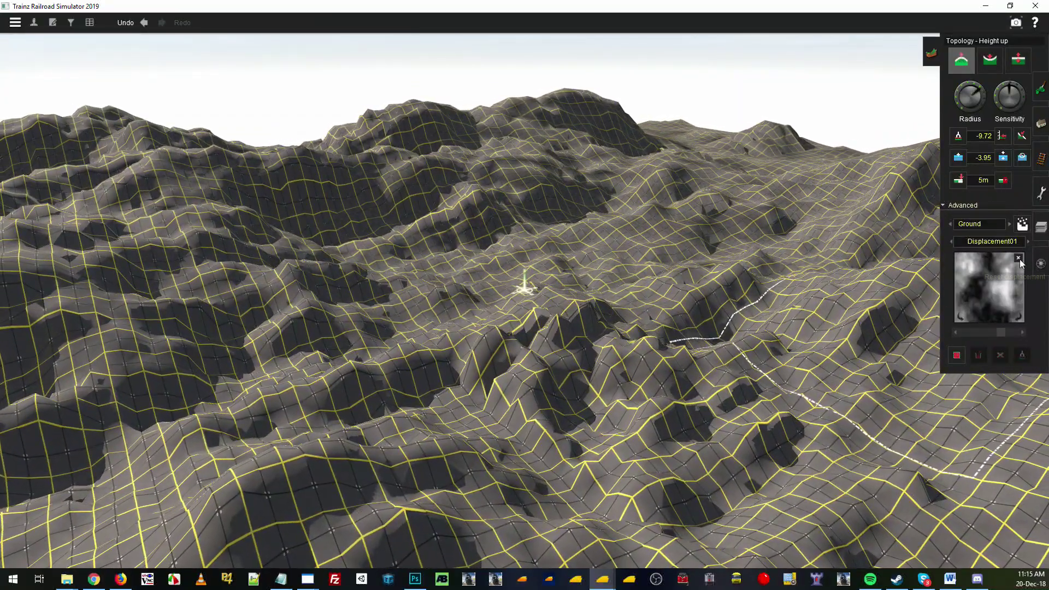
{"action": "left_click", "coordinate": [1020, 260]}
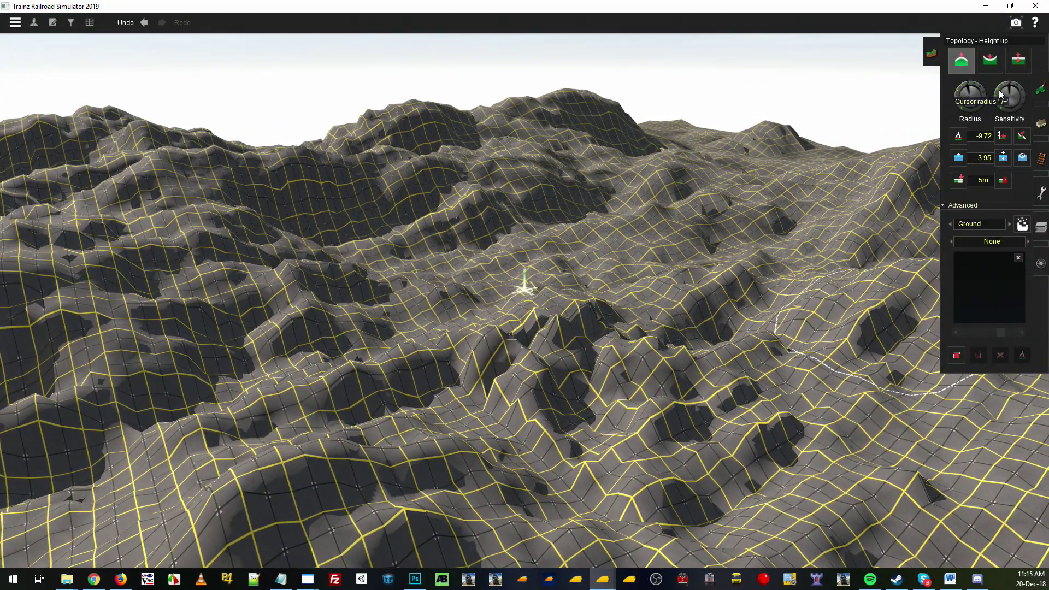
{"action": "mouse_move", "coordinate": [648, 369]}
{"action": "left_mouse_down"}
{"action": "mouse_move", "coordinate": [535, 369]}
{"action": "mouse_move", "coordinate": [628, 361]}
{"action": "left_mouse_up"}
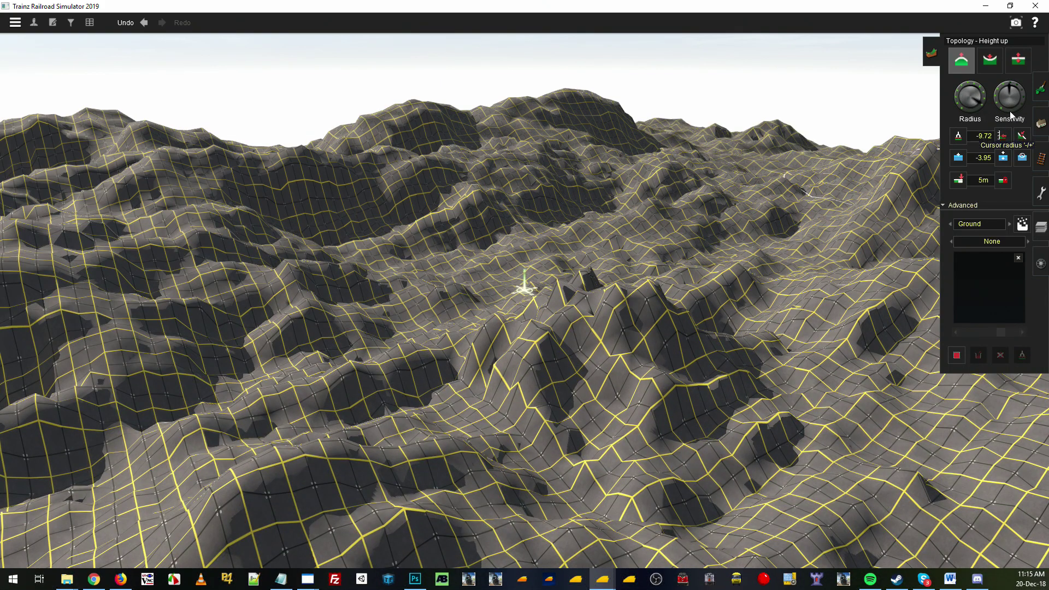
Increase the Height up sensitivity and raise a large, steep mountain out of the rugged terrain.
{"action": "left_click_drag", "start_coordinate": [985, 160], "coordinate": [982, 176]}
{"action": "right_click", "coordinate": [601, 284]}
{"action": "scroll", "coordinate": [453, 289], "scroll_direction": "down", "scroll_amount": 5}
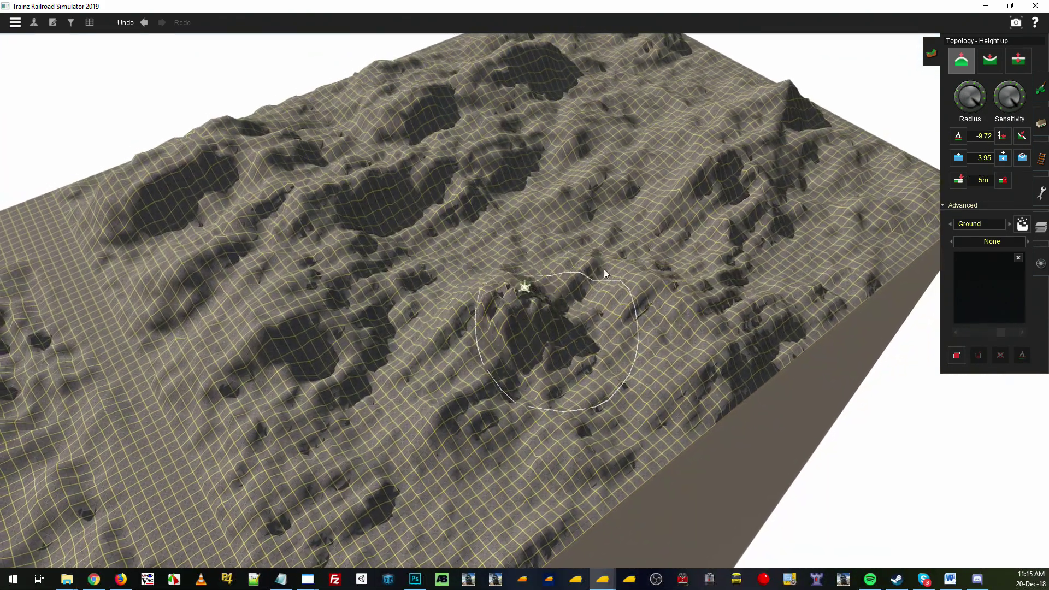
{"action": "mouse_move", "coordinate": [605, 269]}
{"action": "left_mouse_down"}
{"action": "mouse_move", "coordinate": [608, 285]}
{"action": "mouse_move", "coordinate": [612, 252]}
{"action": "mouse_move", "coordinate": [647, 212]}
{"action": "mouse_move", "coordinate": [648, 231]}
{"action": "mouse_move", "coordinate": [522, 241]}
{"action": "mouse_move", "coordinate": [544, 242]}
{"action": "mouse_move", "coordinate": [515, 271]}
{"action": "mouse_move", "coordinate": [417, 274]}
{"action": "mouse_move", "coordinate": [474, 225]}
{"action": "mouse_move", "coordinate": [563, 214]}
{"action": "mouse_move", "coordinate": [588, 300]}
{"action": "left_mouse_up"}
{"action": "right_click_drag", "start_coordinate": [588, 299], "coordinate": [539, 306]}
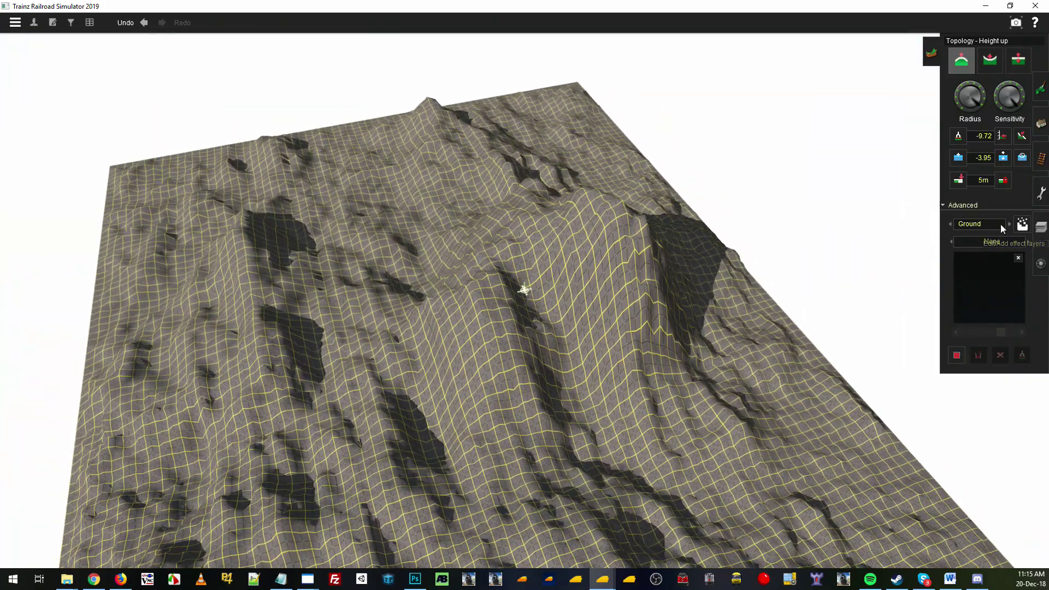
Select the area around the large mountain and capture its terrain as a custom displacement map.
{"action": "left_click", "coordinate": [990, 225]}
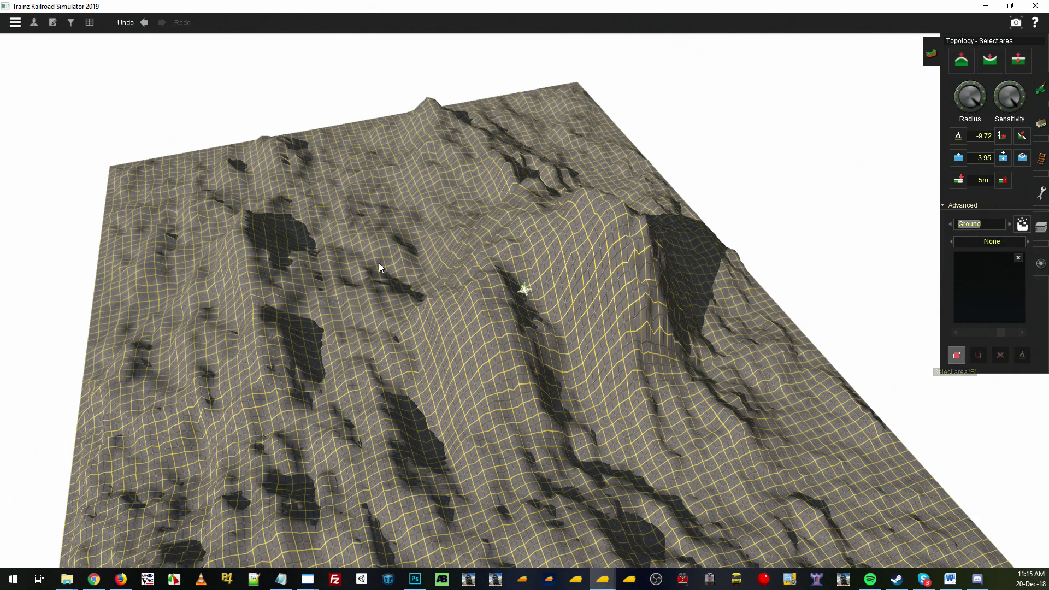
{"action": "left_click_drag", "start_coordinate": [807, 434], "coordinate": [810, 445]}
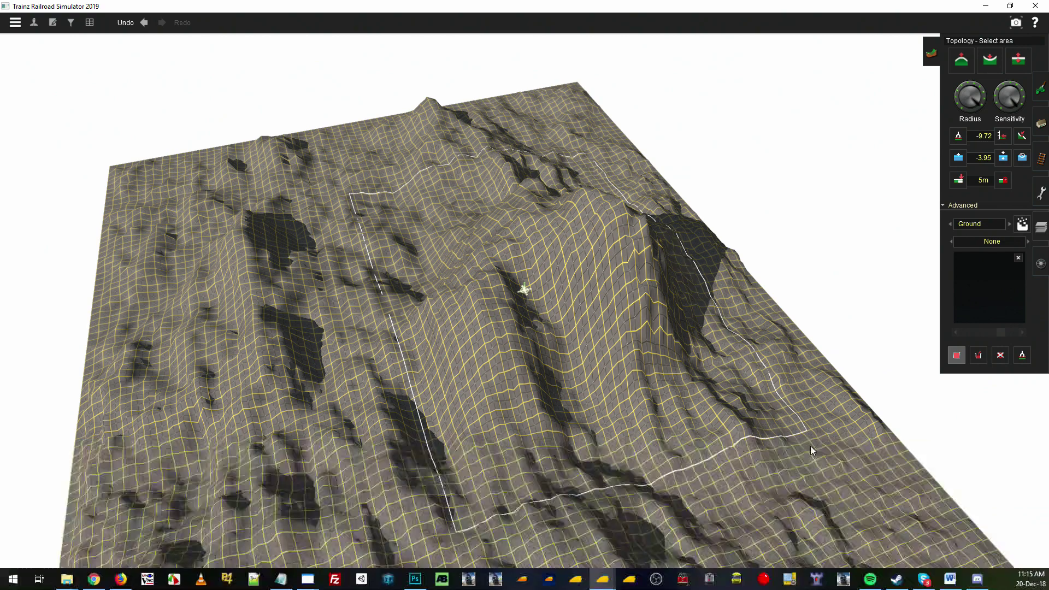
{"action": "left_click", "coordinate": [1022, 355]}
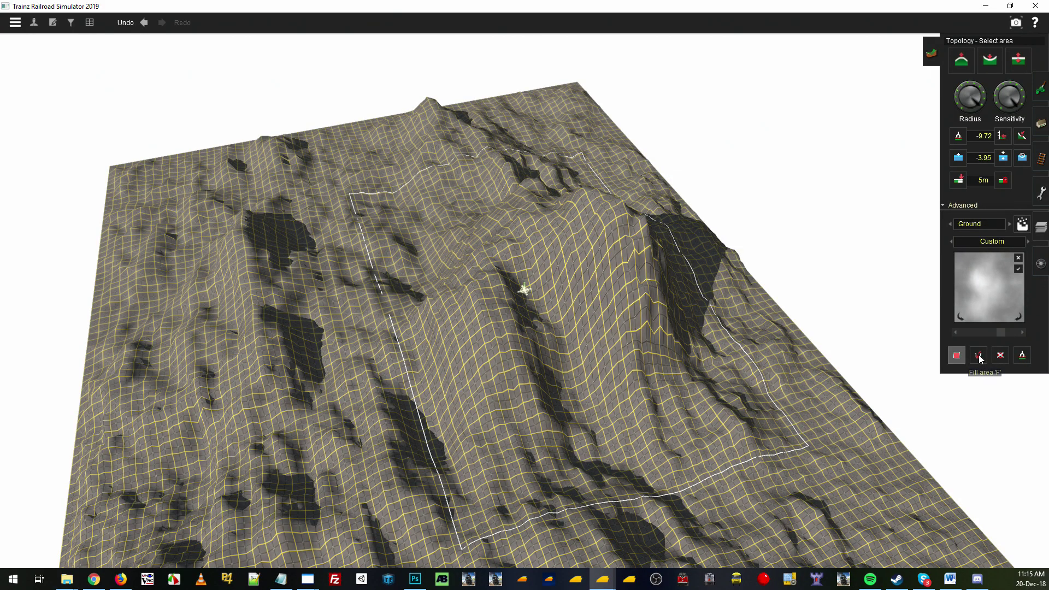
Select a flat area beside the lake and fill it with the custom displacement map.
{"action": "right_click", "coordinate": [771, 481]}
{"action": "key", "text": "Left"}
{"action": "right_click", "coordinate": [818, 178]}
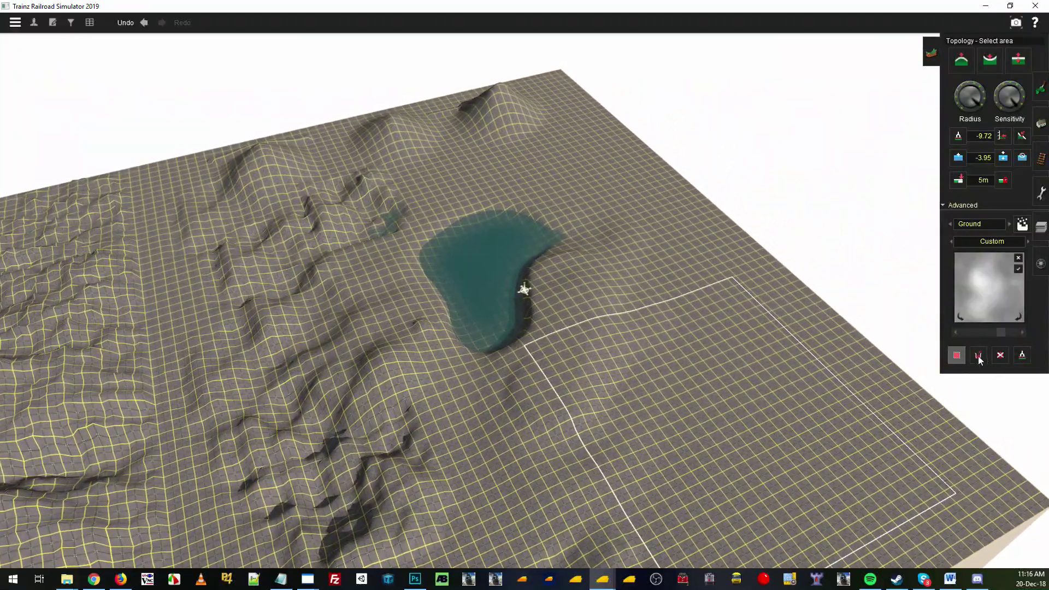
{"action": "left_click", "coordinate": [957, 356]}
Inspect the filled area beside the lake from several angles and compare its shape with the original mountain.
{"action": "right_click", "coordinate": [669, 341]}
{"action": "key", "text": "Right"}
{"action": "key", "text": "Down"}
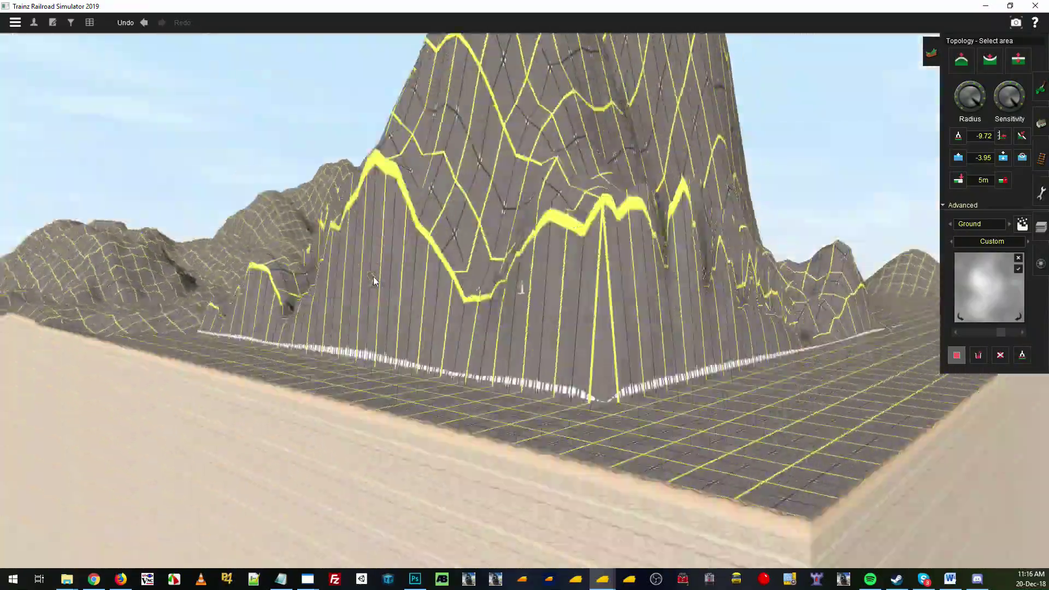
{"action": "key", "text": "Up"}
{"action": "scroll", "coordinate": [471, 313], "scroll_direction": "down", "scroll_amount": 6}
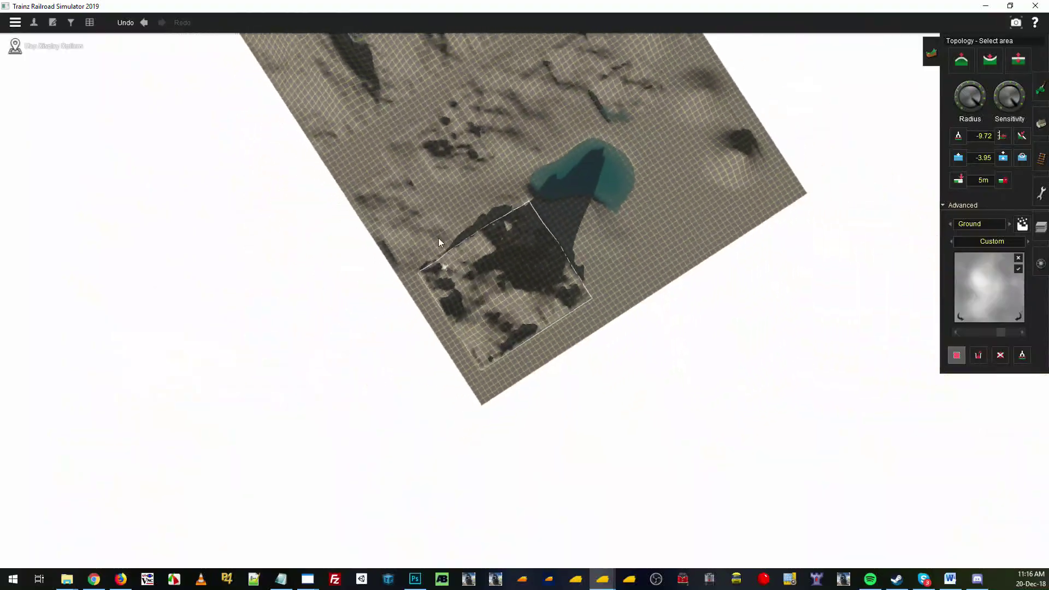
{"action": "right_click", "coordinate": [438, 238]}
{"action": "scroll", "coordinate": [470, 232], "scroll_direction": "up", "scroll_amount": 2}
{"action": "scroll", "coordinate": [520, 225], "scroll_direction": "up", "scroll_amount": 15}
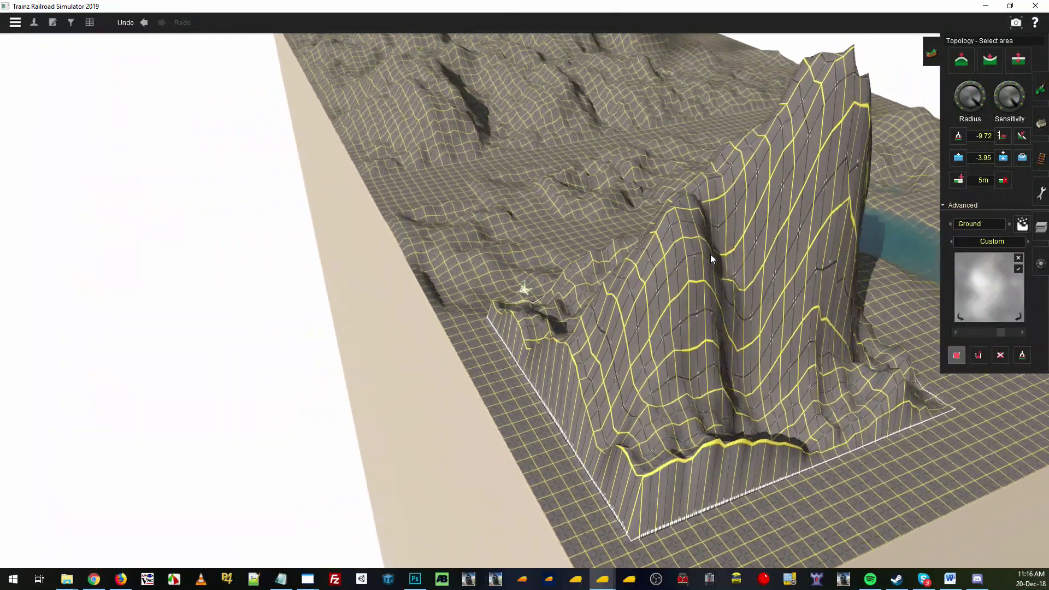
{"action": "right_click", "coordinate": [711, 254]}
{"action": "key", "text": "Right"}
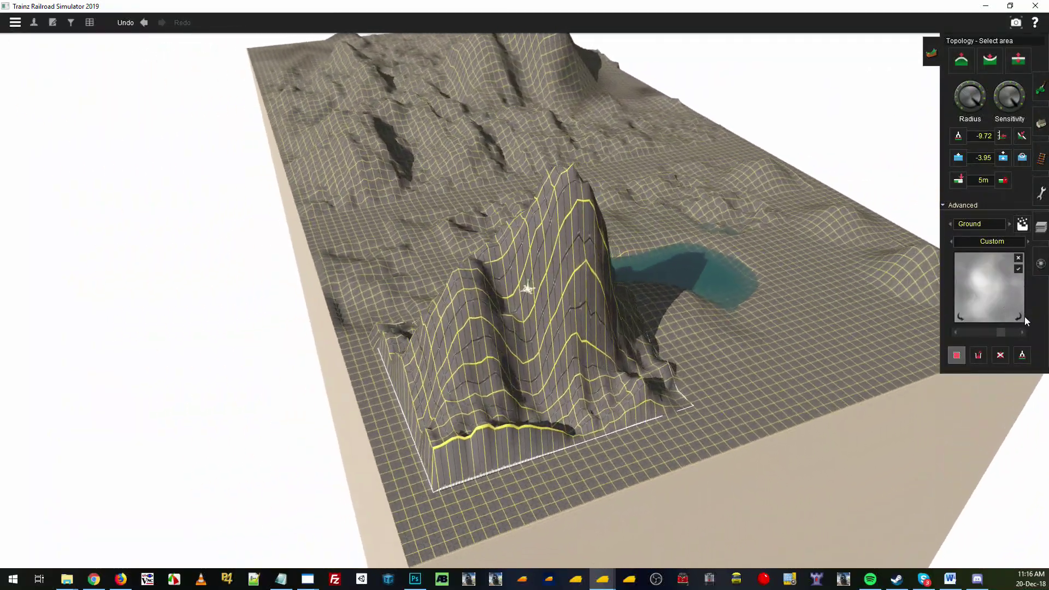
{"action": "right_click", "coordinate": [696, 337]}
{"action": "key", "text": "Right"}
{"action": "key", "text": "Left"}
{"action": "right_click", "coordinate": [589, 251]}
Save the custom displacement map under the name MyDisplacementMap.
{"action": "left_click", "coordinate": [1017, 269]}
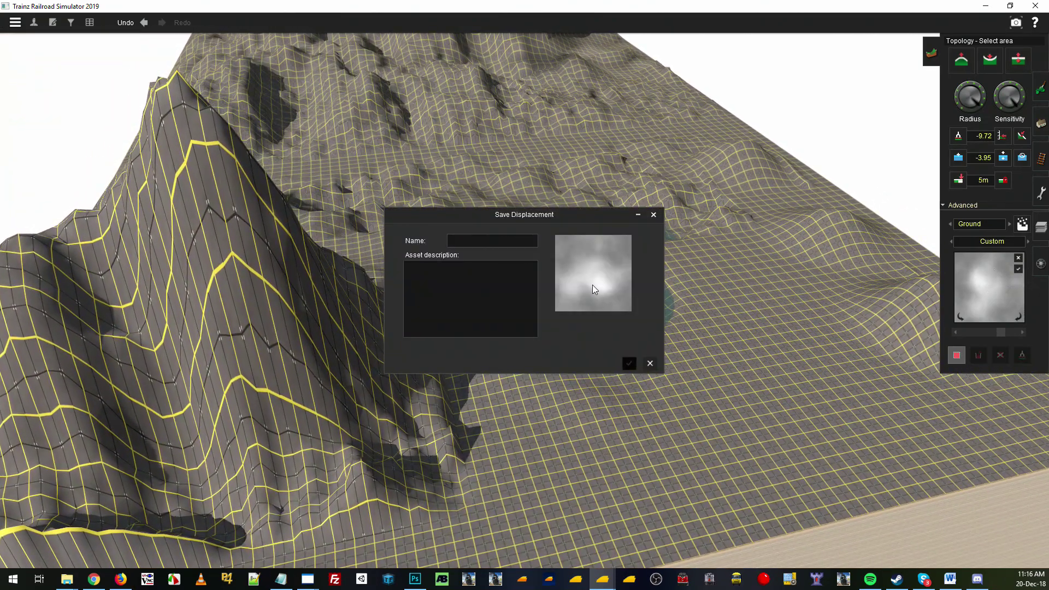
{"action": "type", "text": "MyDisplacementMap"}
{"action": "left_click", "coordinate": [628, 364]}
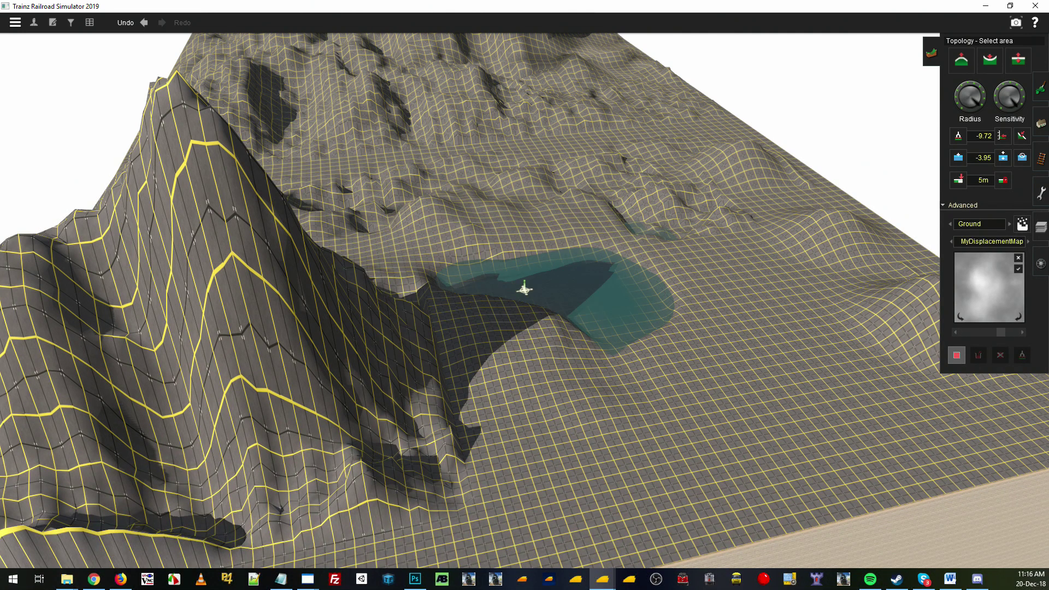
Look up MyDisplacementMap among the available displacement maps, collapse the Advanced options, and view the sculpted terrain.
{"action": "left_click", "coordinate": [983, 247]}
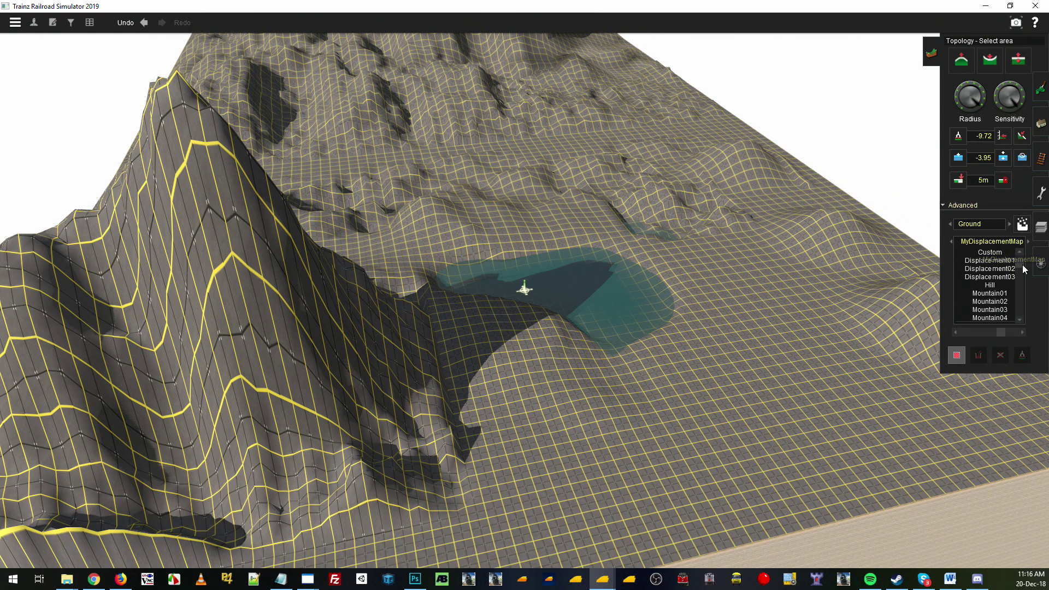
{"action": "mouse_move", "coordinate": [988, 267]}
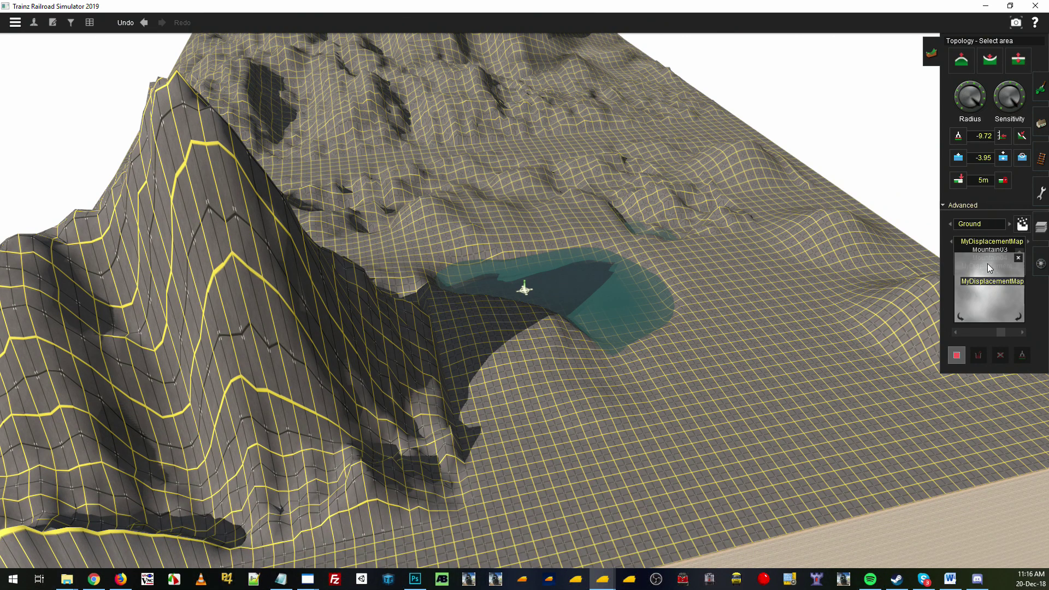
{"action": "left_click", "coordinate": [953, 208]}
{"action": "right_click_drag", "start_coordinate": [579, 229], "coordinate": [710, 257]}
{"action": "scroll", "coordinate": [708, 258], "scroll_direction": "down", "scroll_amount": 6}
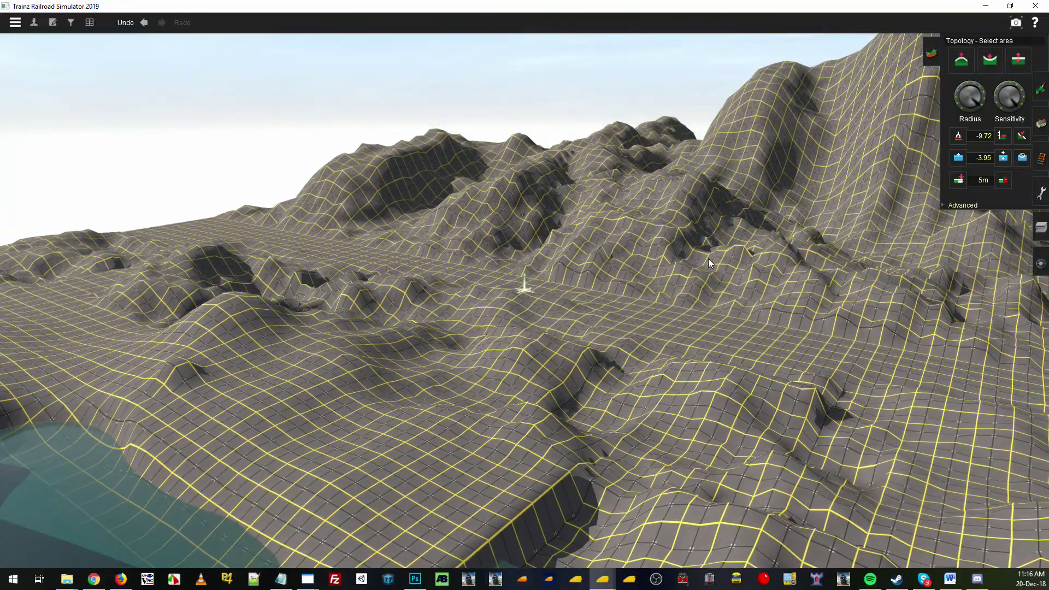